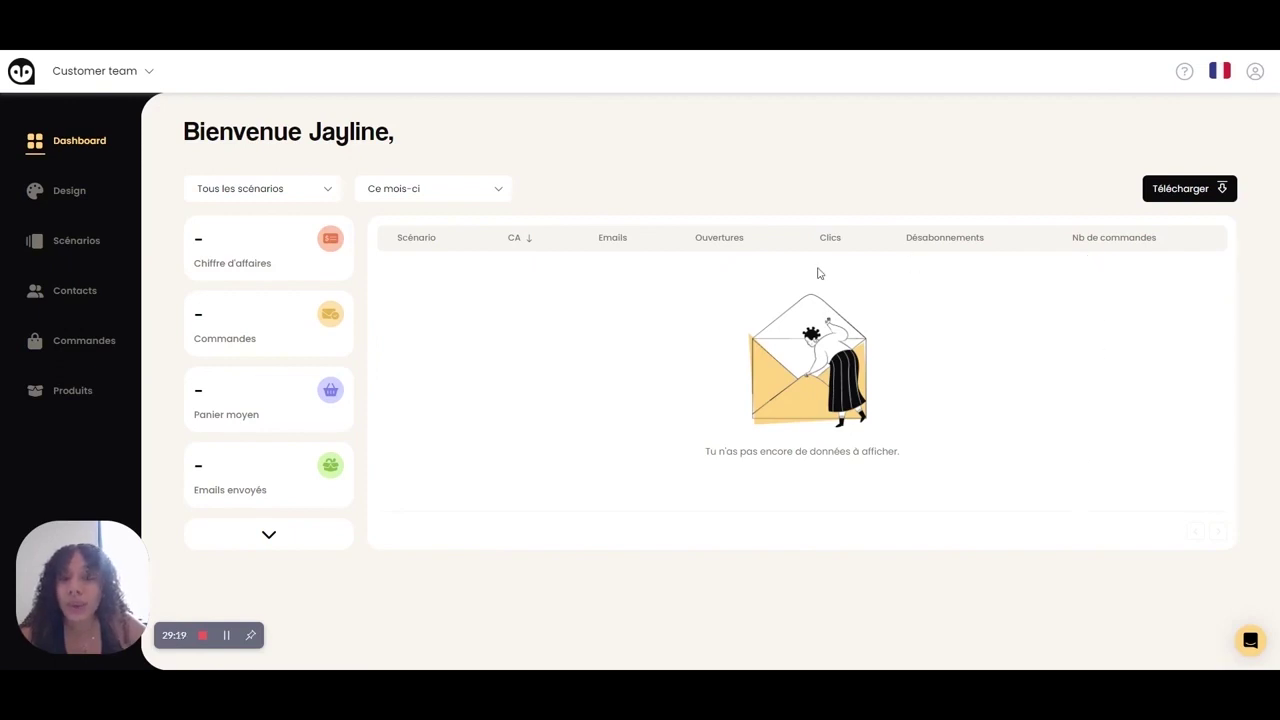
Step: Examine the dashboard's period and scenario filter options and its full set of performance indicators
left_click(389, 191)
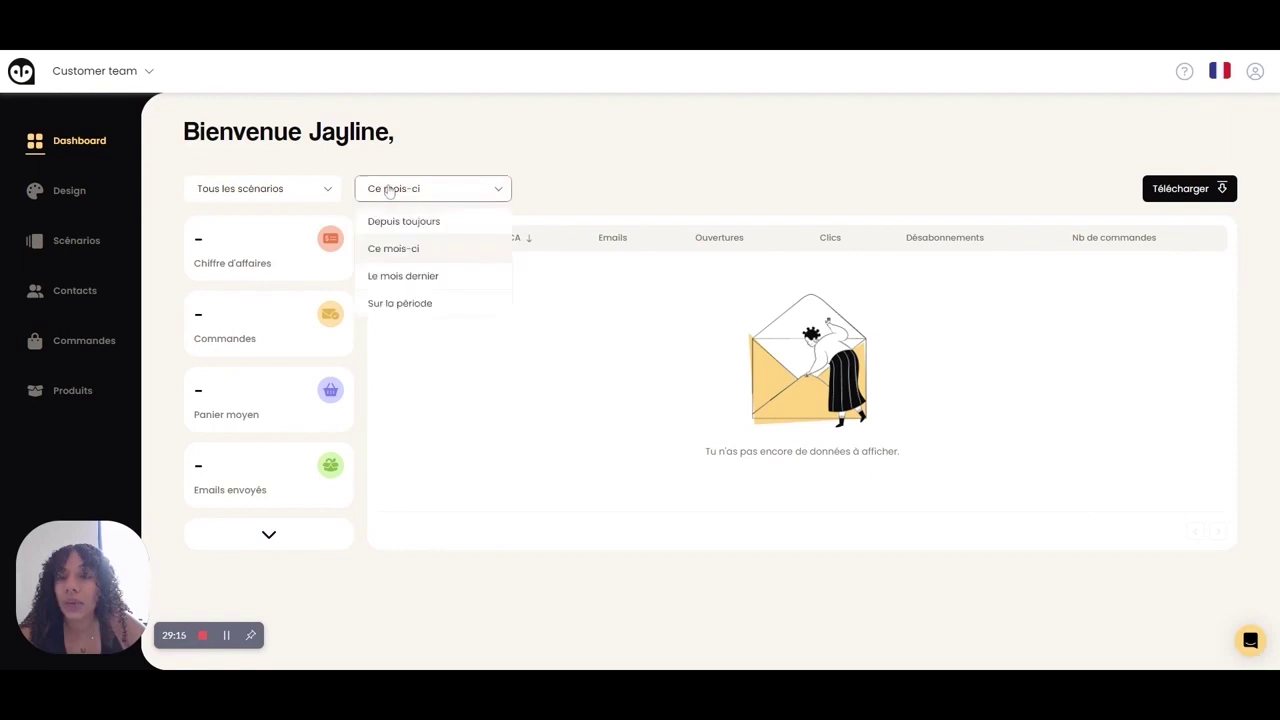
left_click(383, 196)
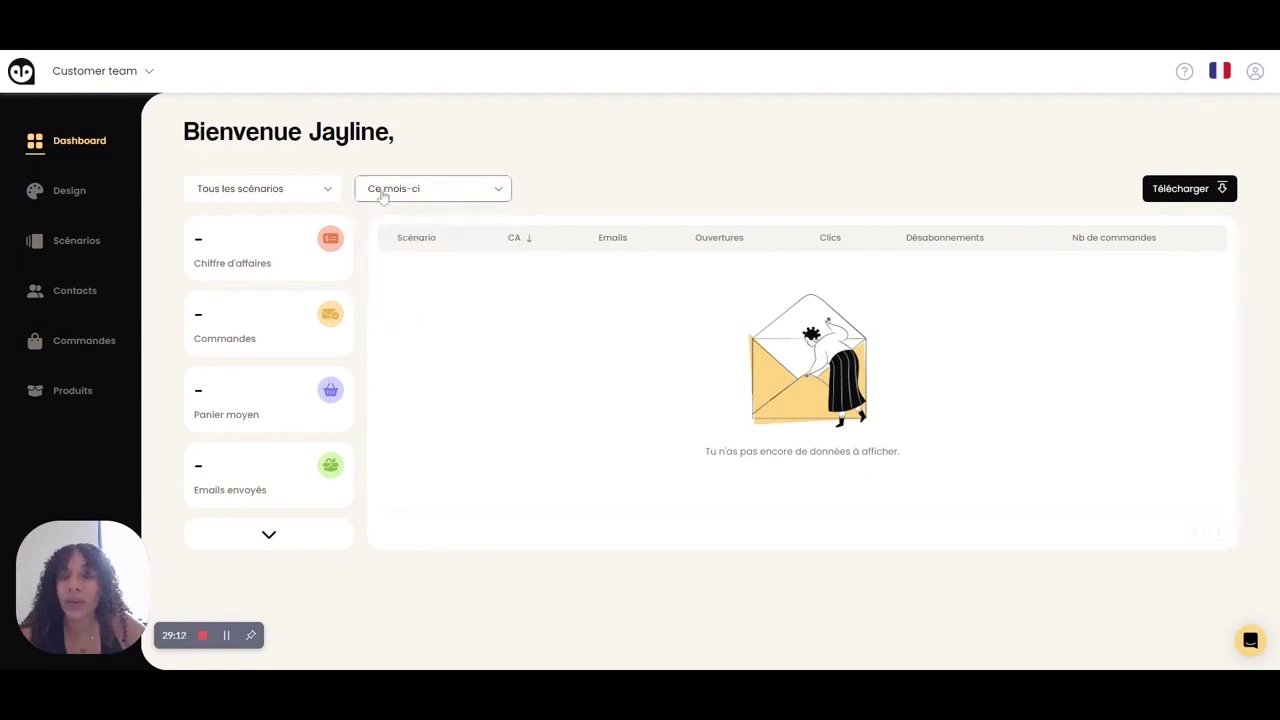
left_click(324, 191)
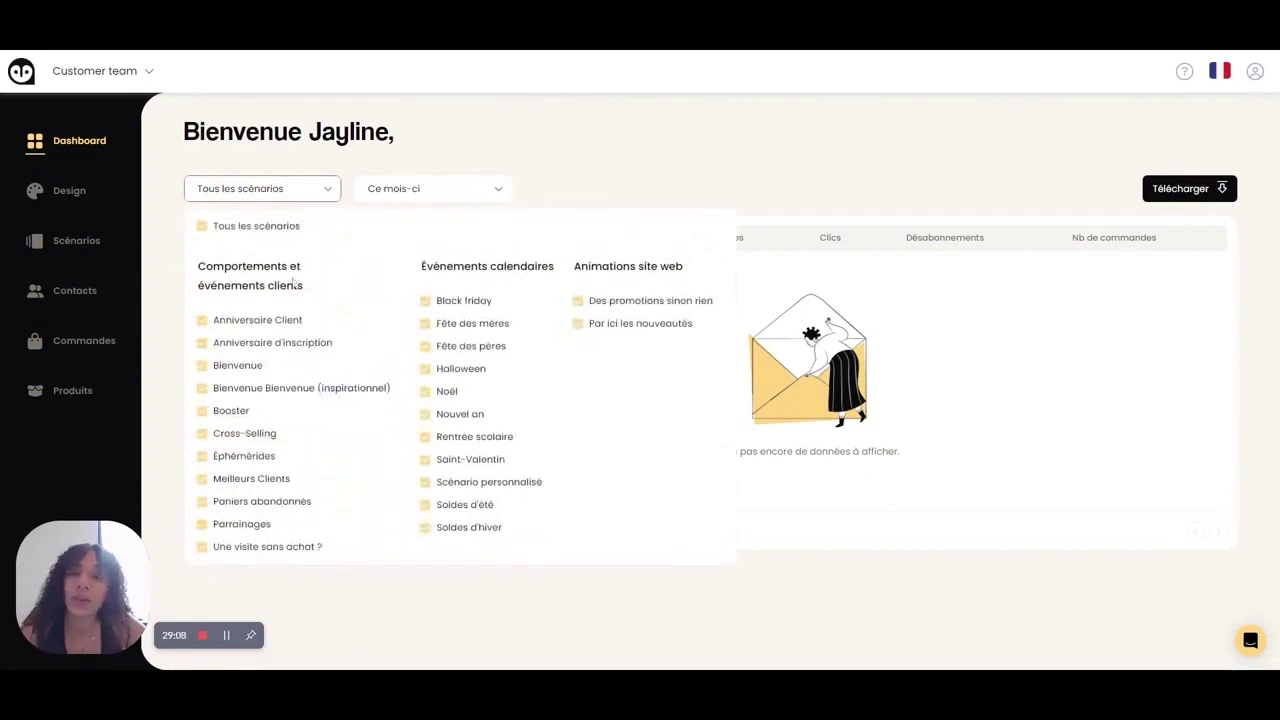
left_click(305, 199)
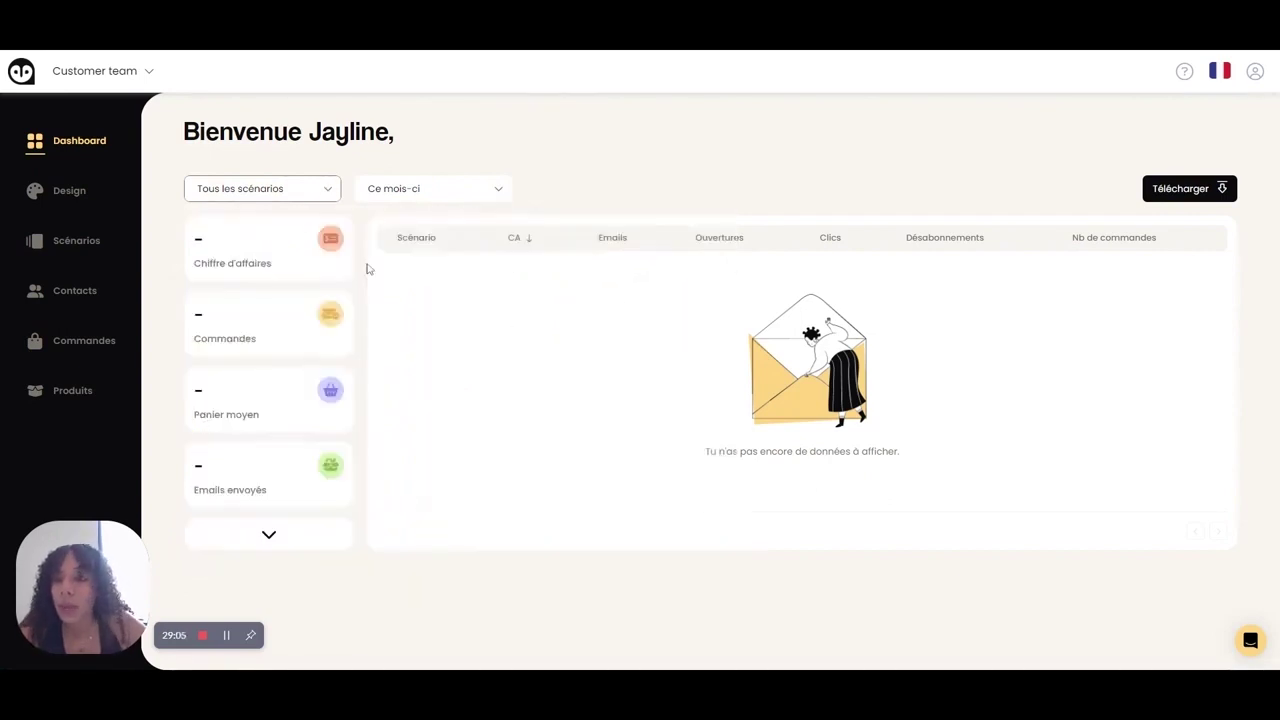
left_click(285, 537)
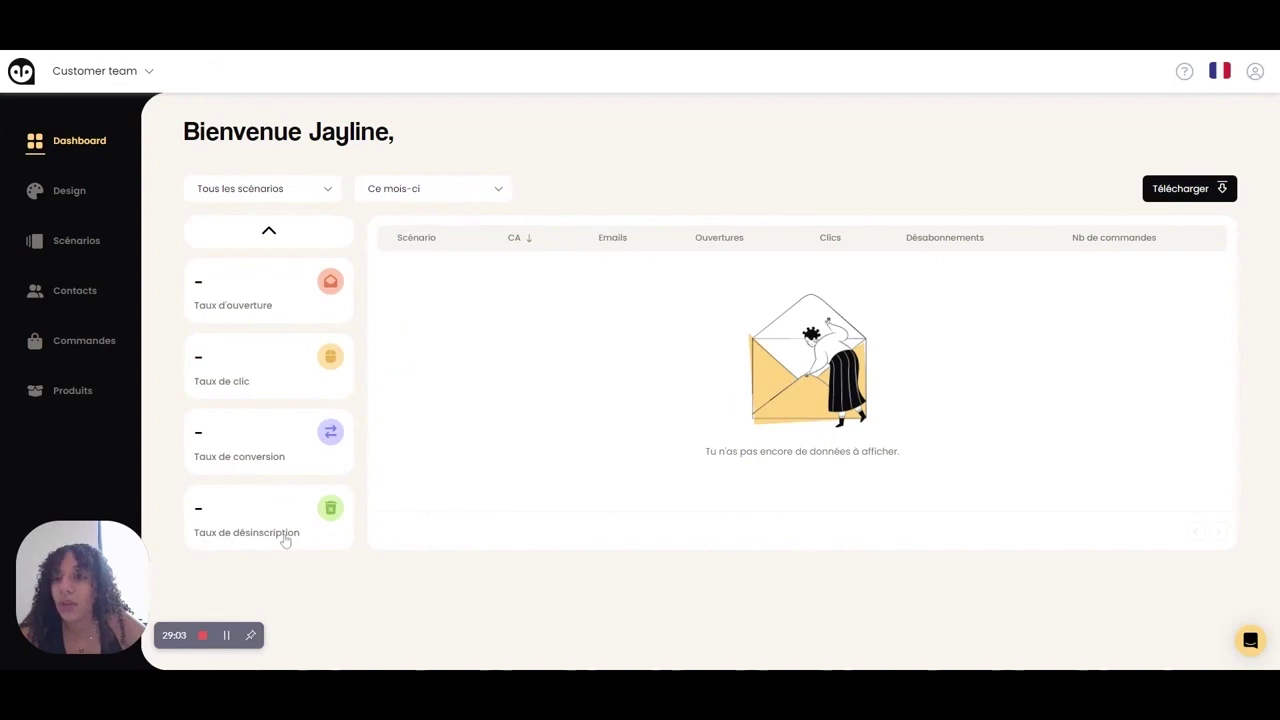
left_click(269, 233)
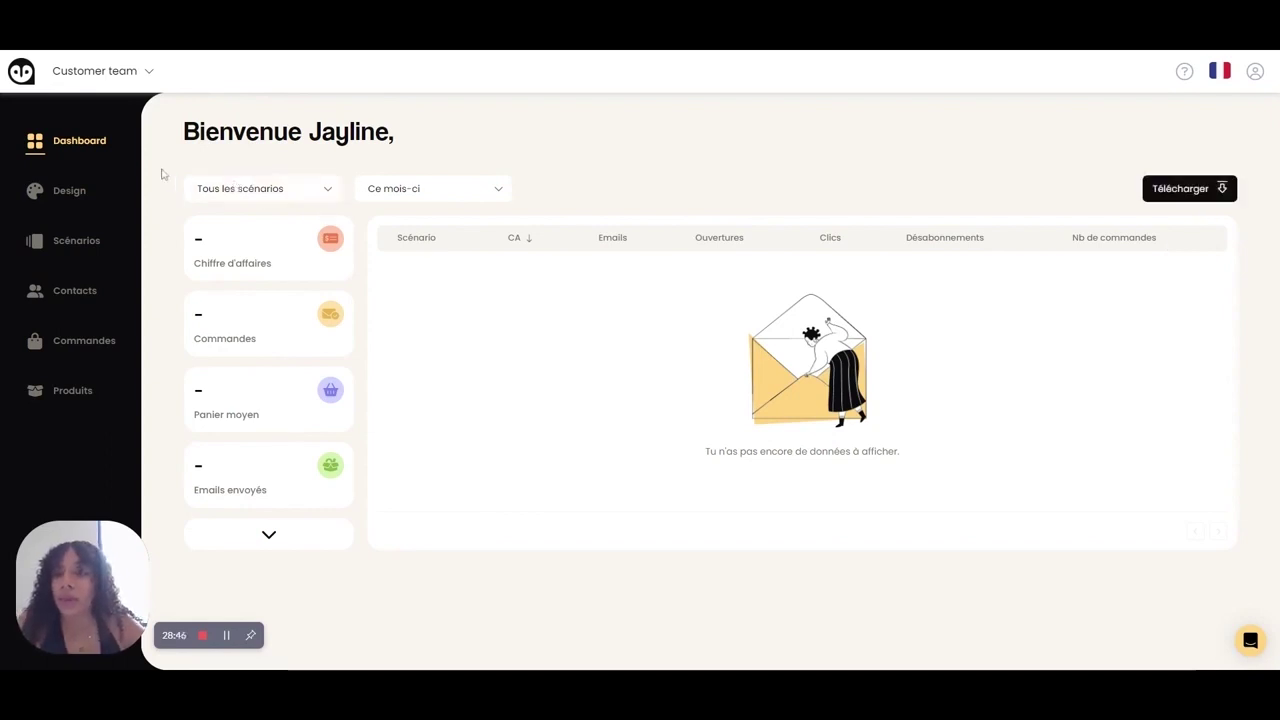
Step: Open the email template design page and examine its logo, colour, text and social network settings
left_click(93, 192)
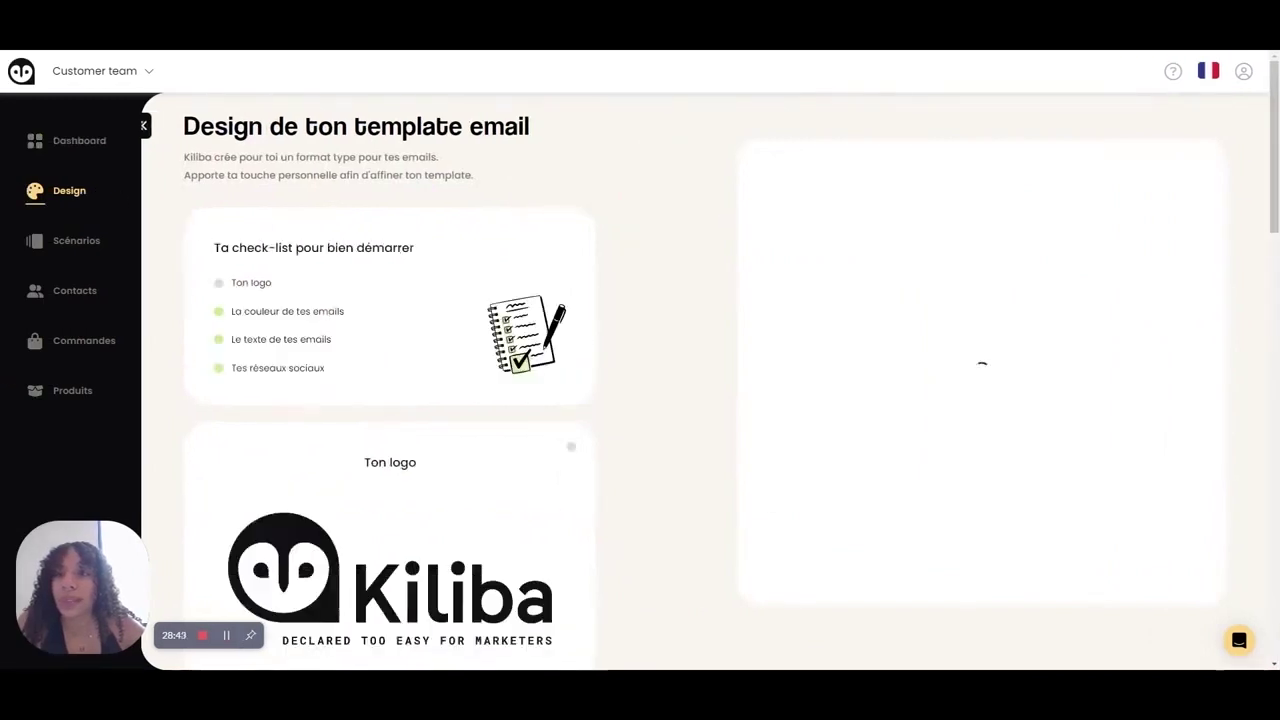
scroll(647, 337, "down", 1)
scroll(648, 338, "up", 1)
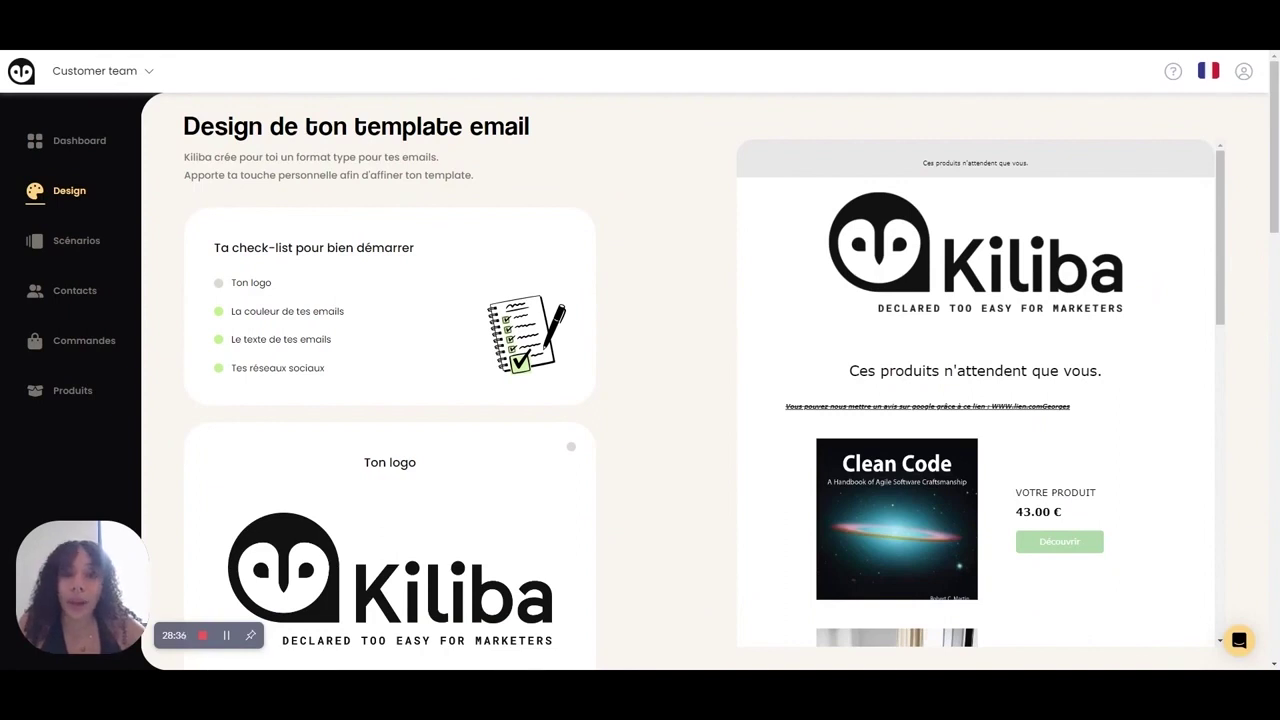
scroll(611, 443, "down", 3)
mouse_move(374, 477)
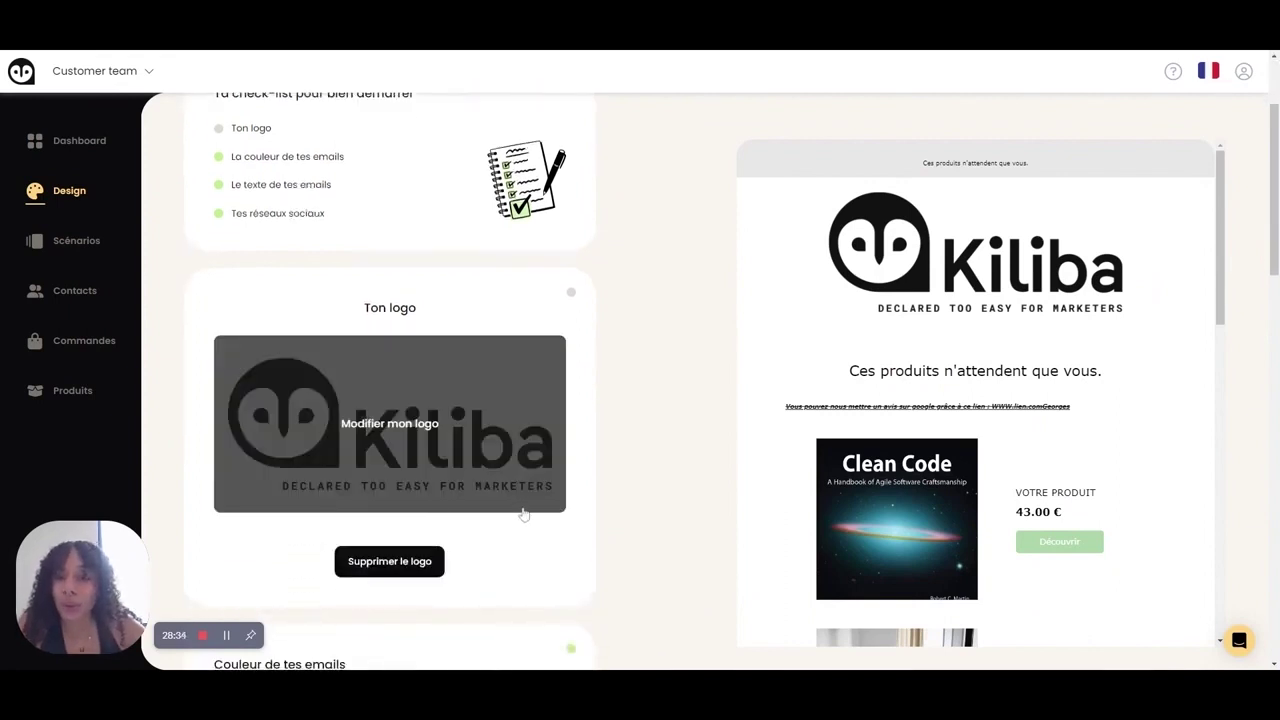
scroll(637, 551, "down", 3)
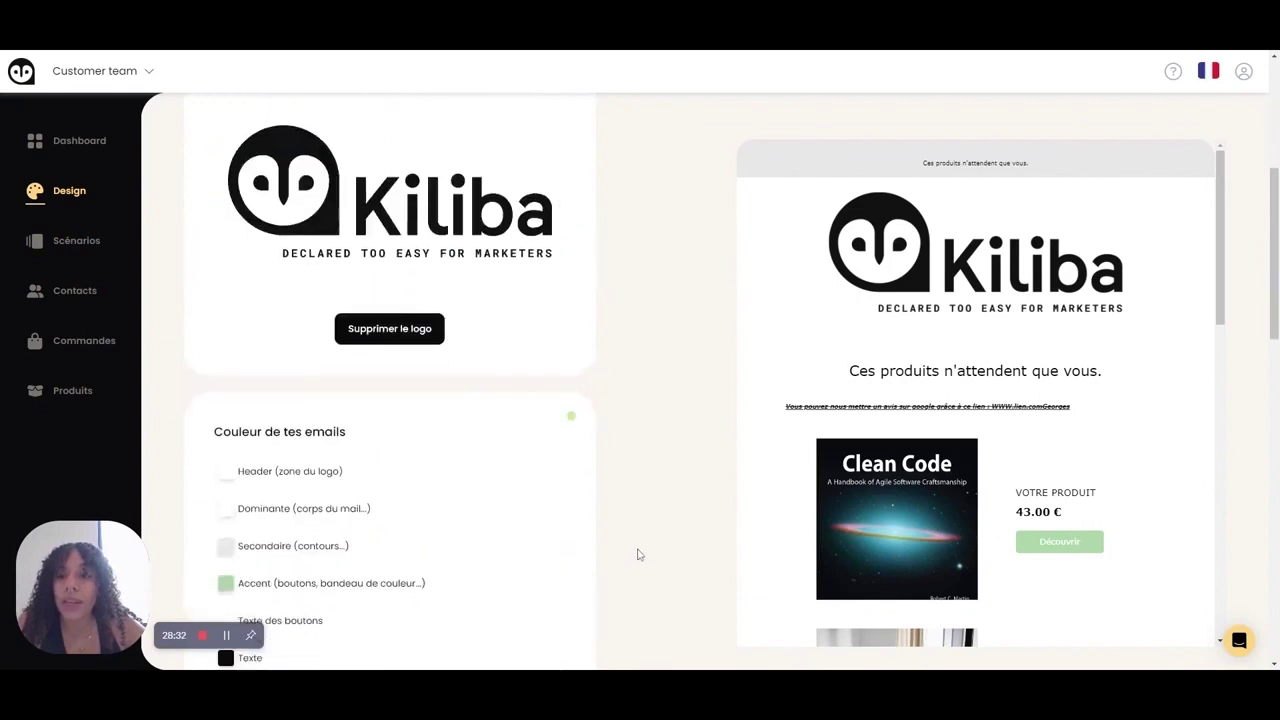
scroll(637, 554, "down", 3)
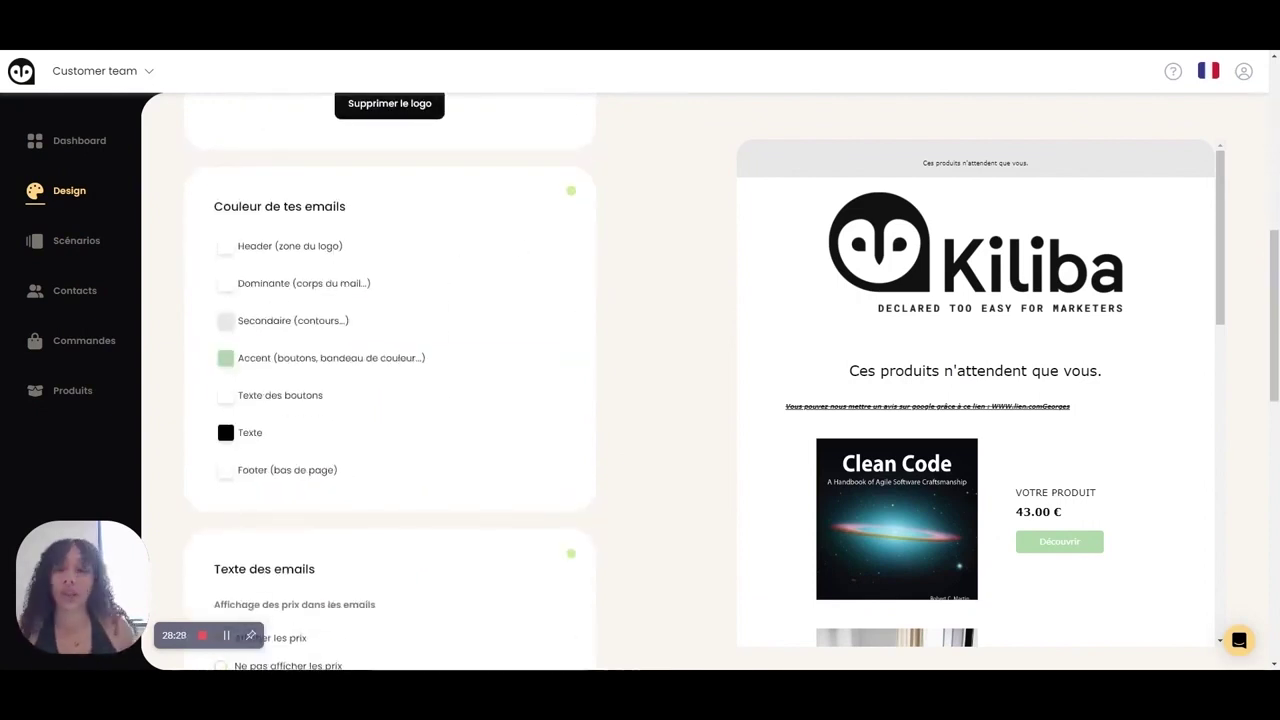
scroll(509, 349, "down", 5)
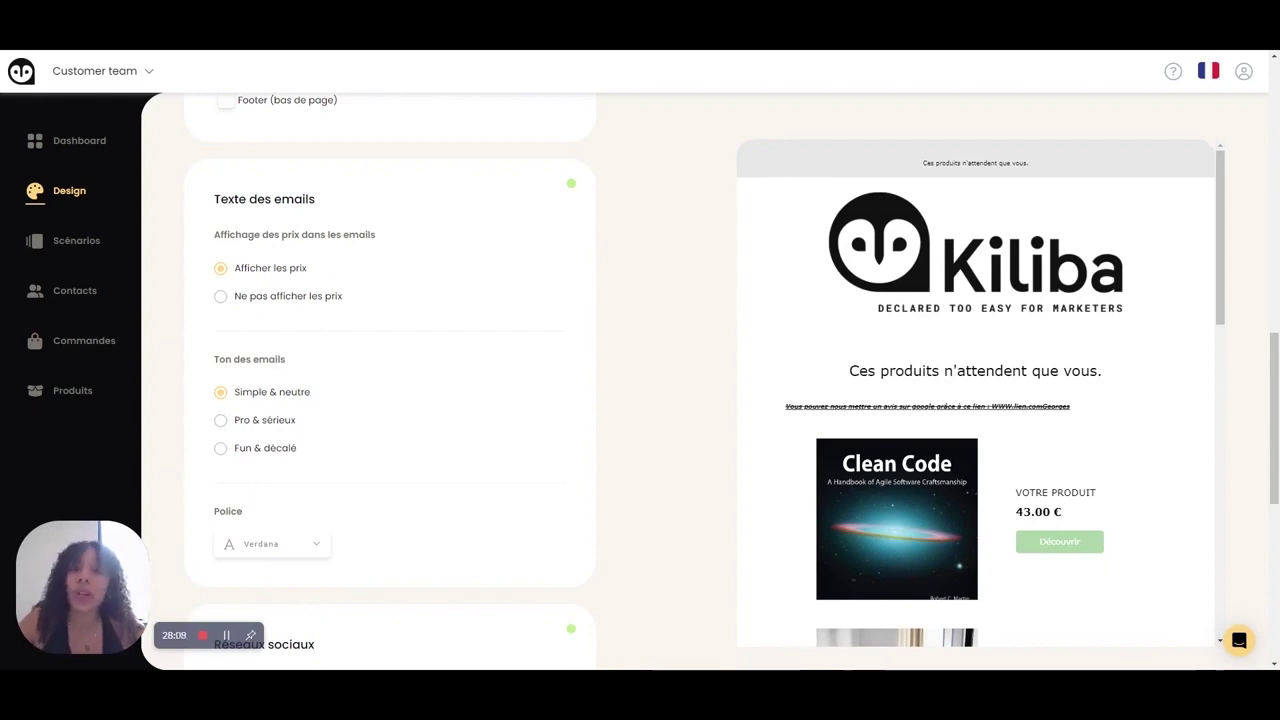
scroll(390, 400, "down", 1)
scroll(675, 333, "down", 4)
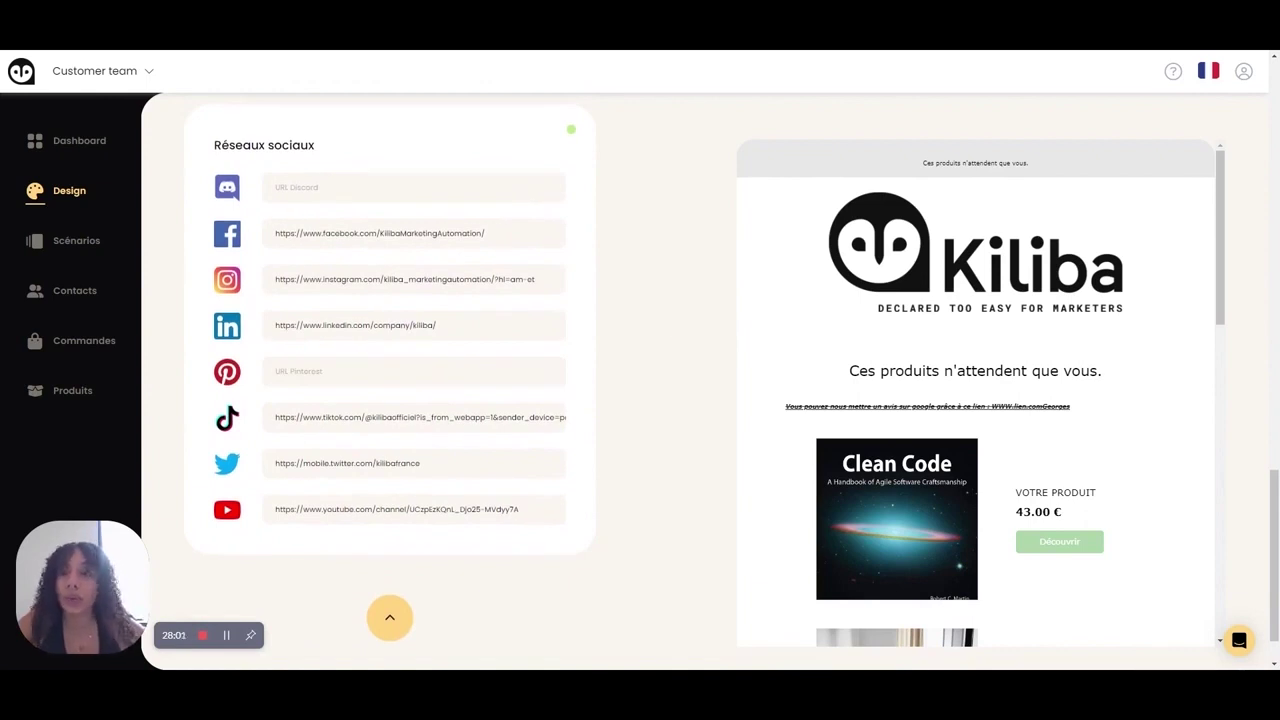
scroll(706, 348, "up", 10)
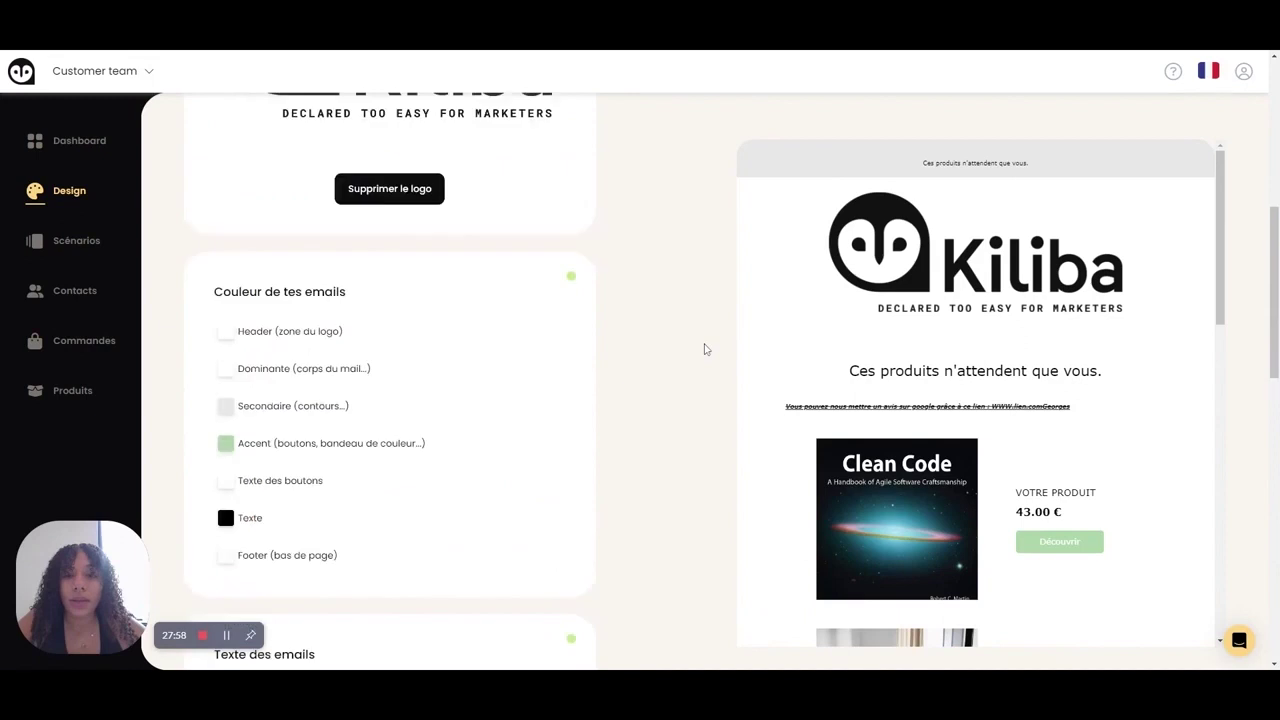
Step: Examine the email template preview from the logo header through the product blocks down to the footer
scroll(941, 513, "down", 8)
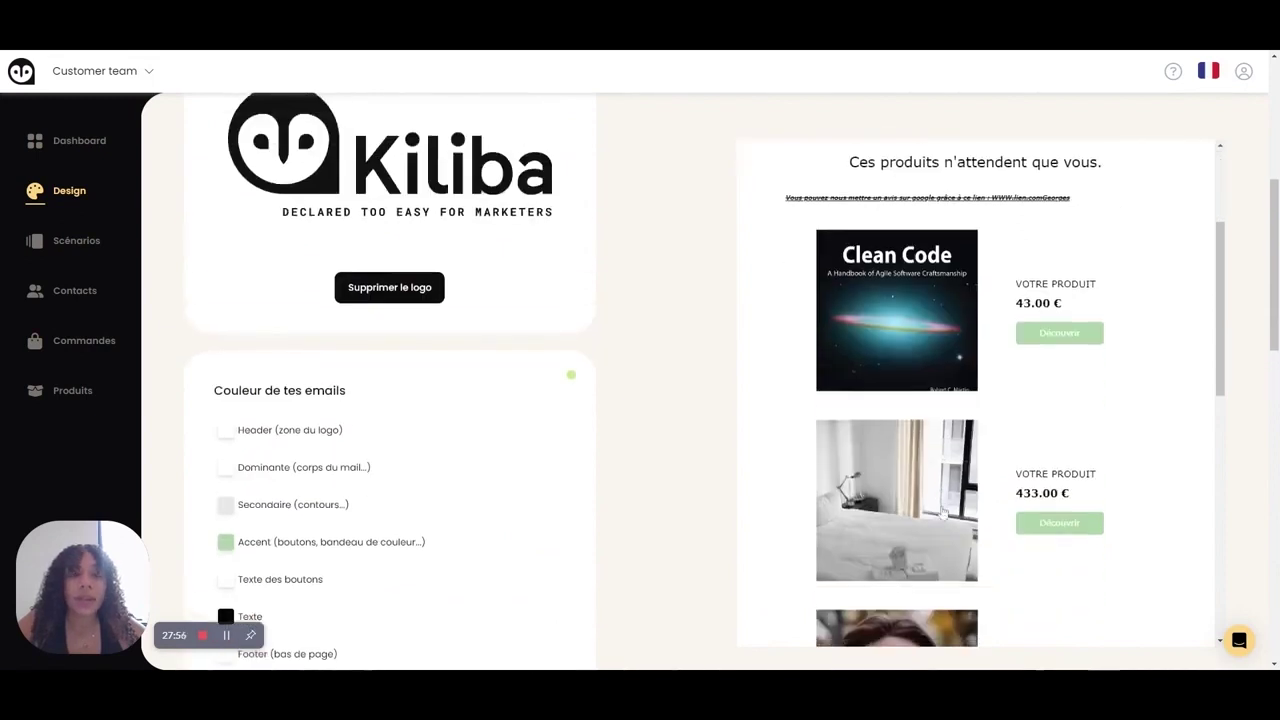
scroll(975, 400, "down", 2)
scroll(975, 400, "up", 10)
scroll(1105, 455, "up", 4)
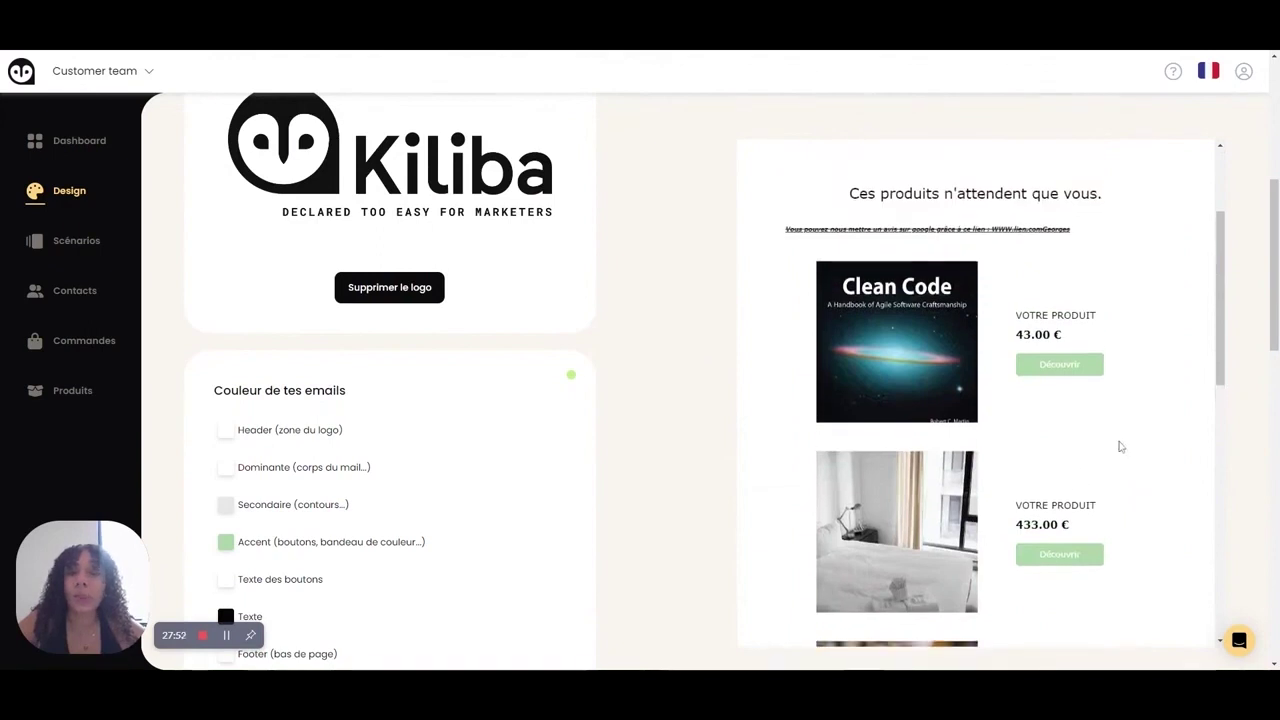
scroll(1120, 447, "down", 5)
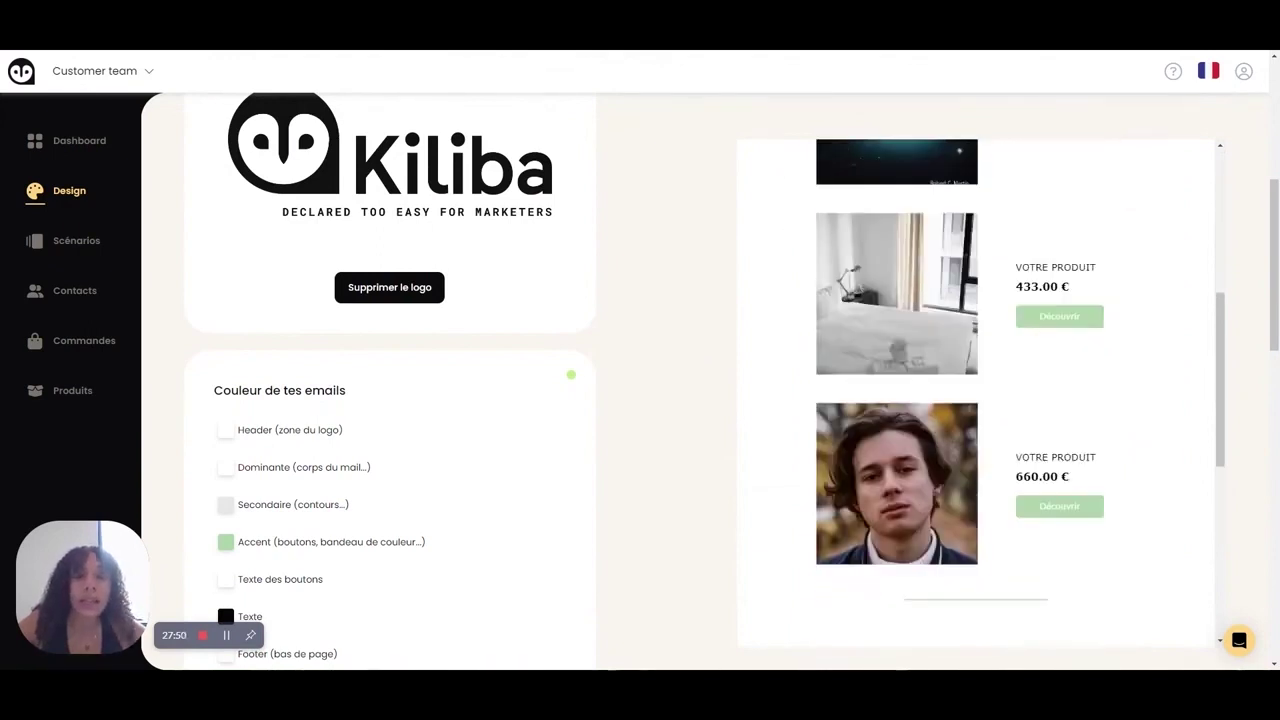
scroll(1120, 447, "down", 3)
scroll(981, 394, "down", 1)
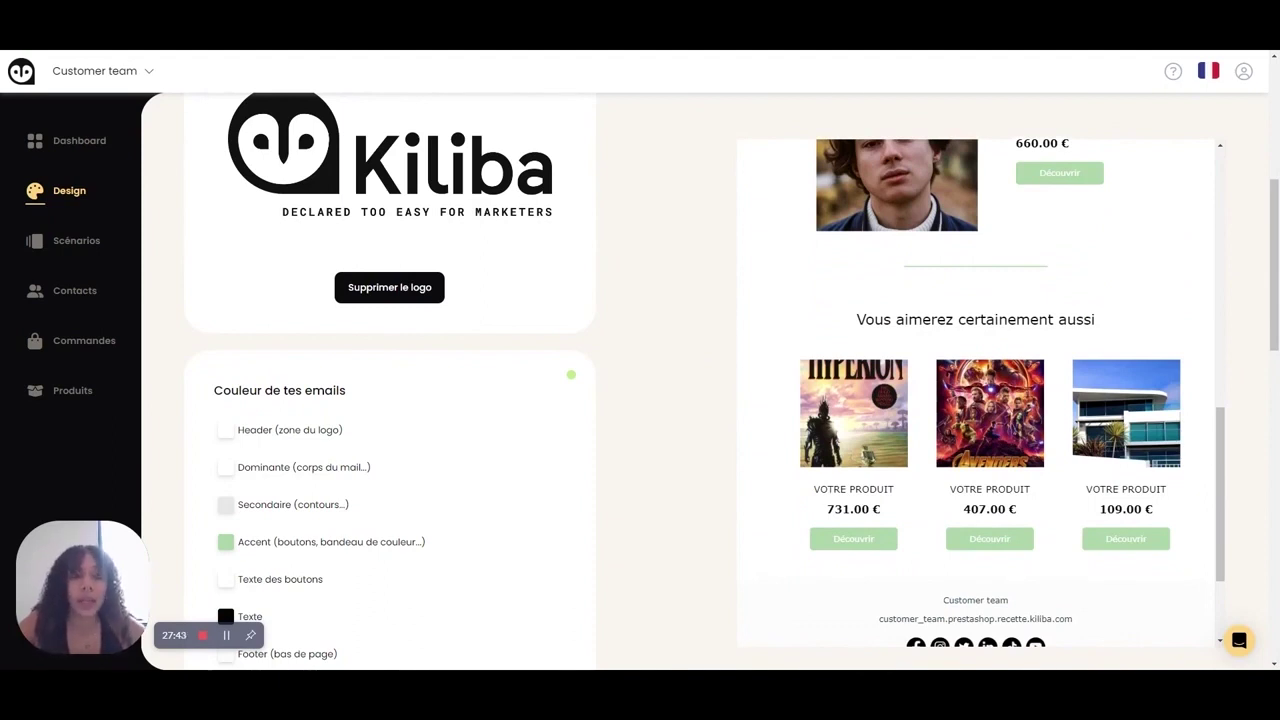
scroll(1168, 532, "up", 10)
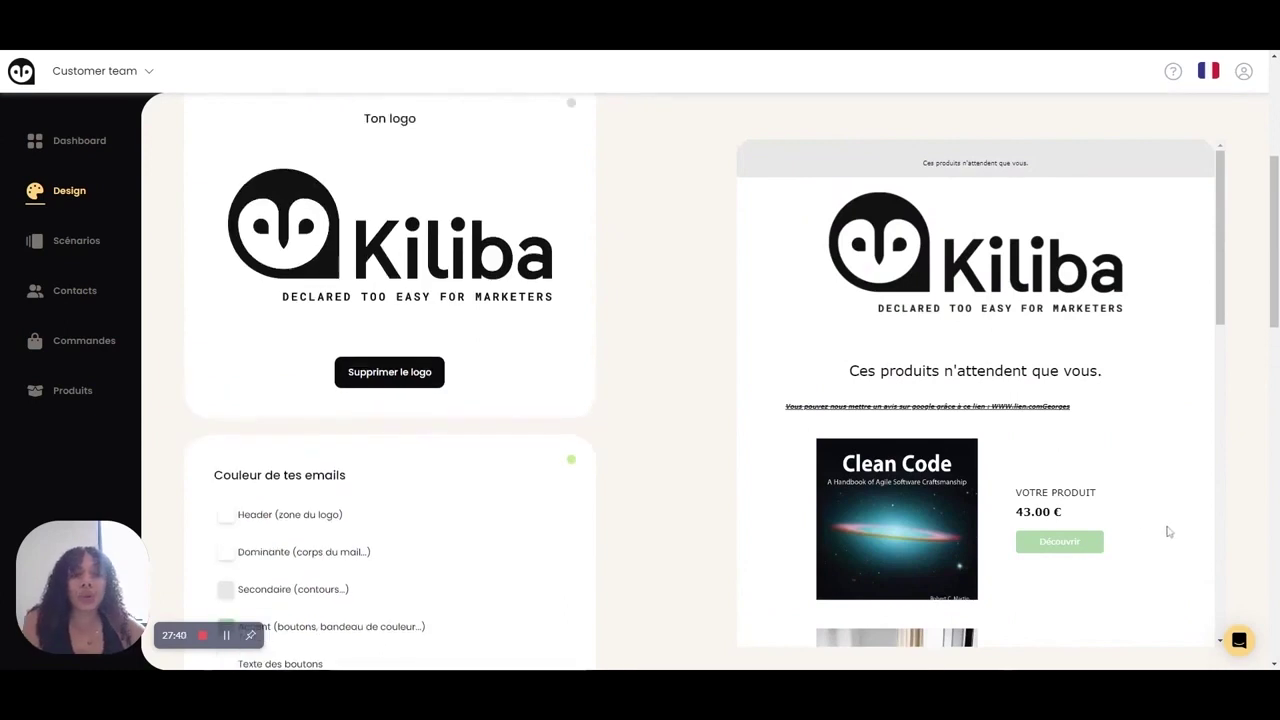
scroll(1160, 526, "down", 2)
scroll(1160, 526, "up", 3)
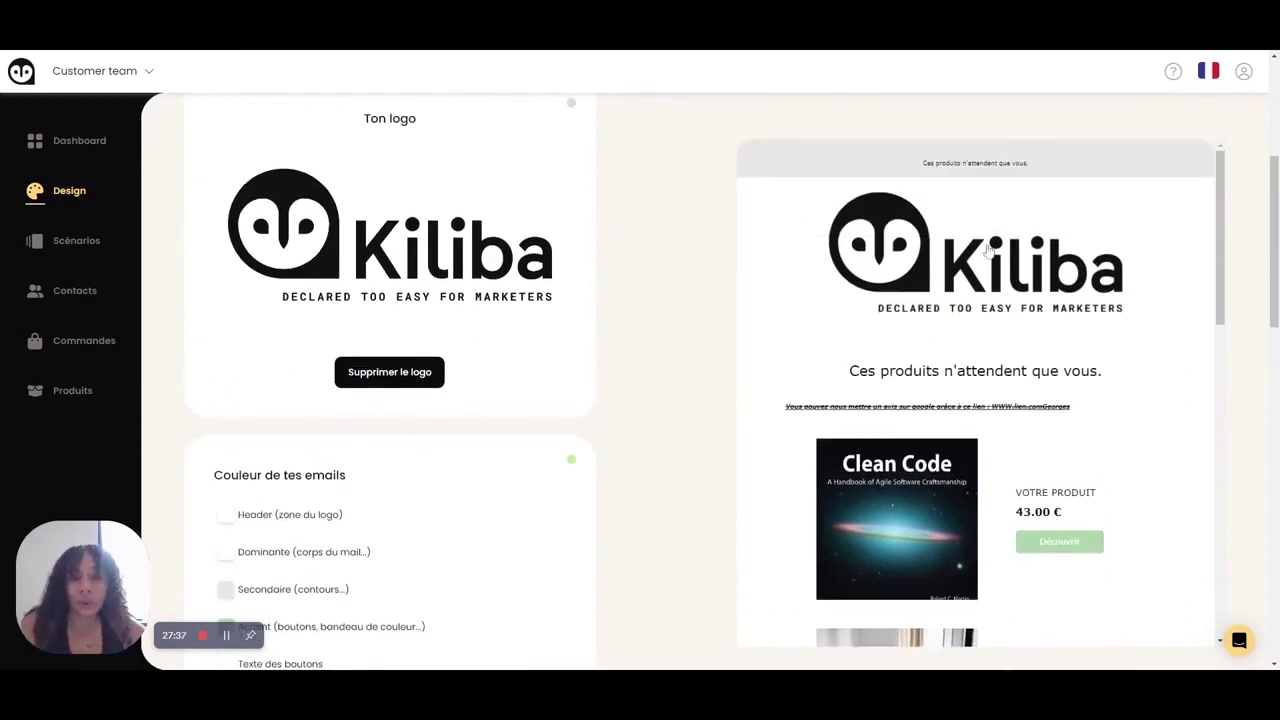
scroll(1114, 391, "down", 4)
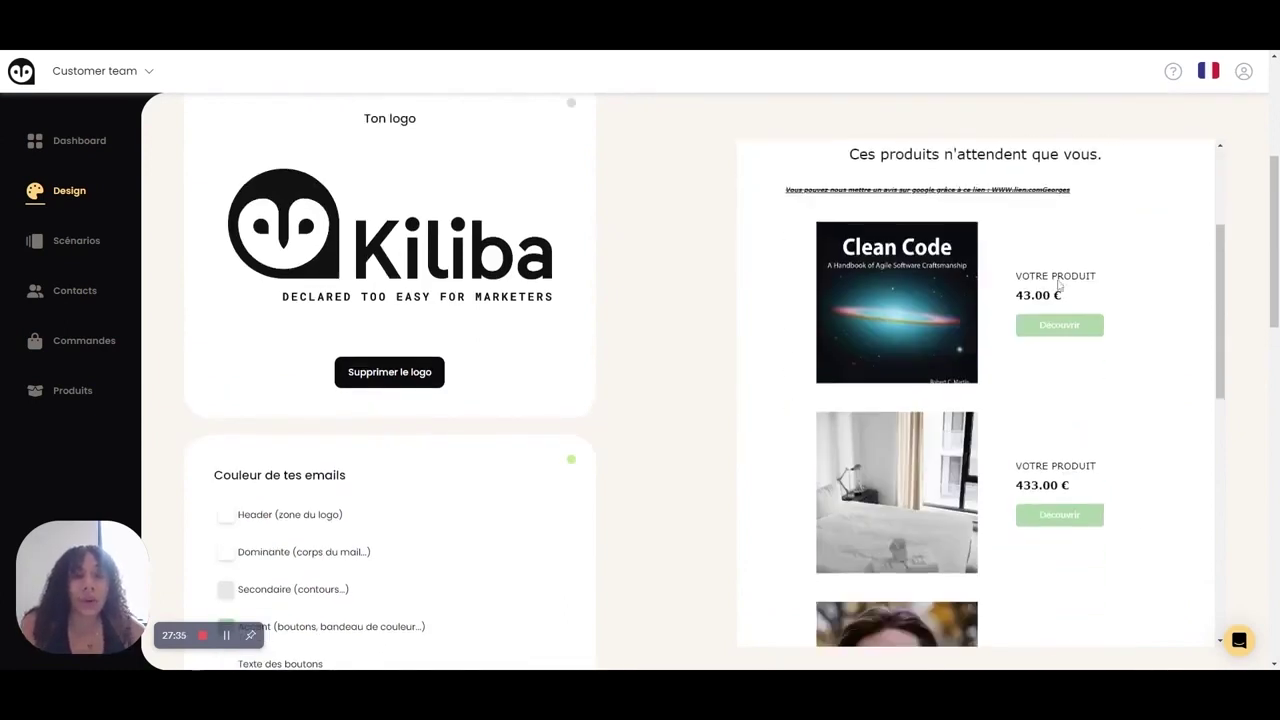
scroll(1062, 527, "down", 6)
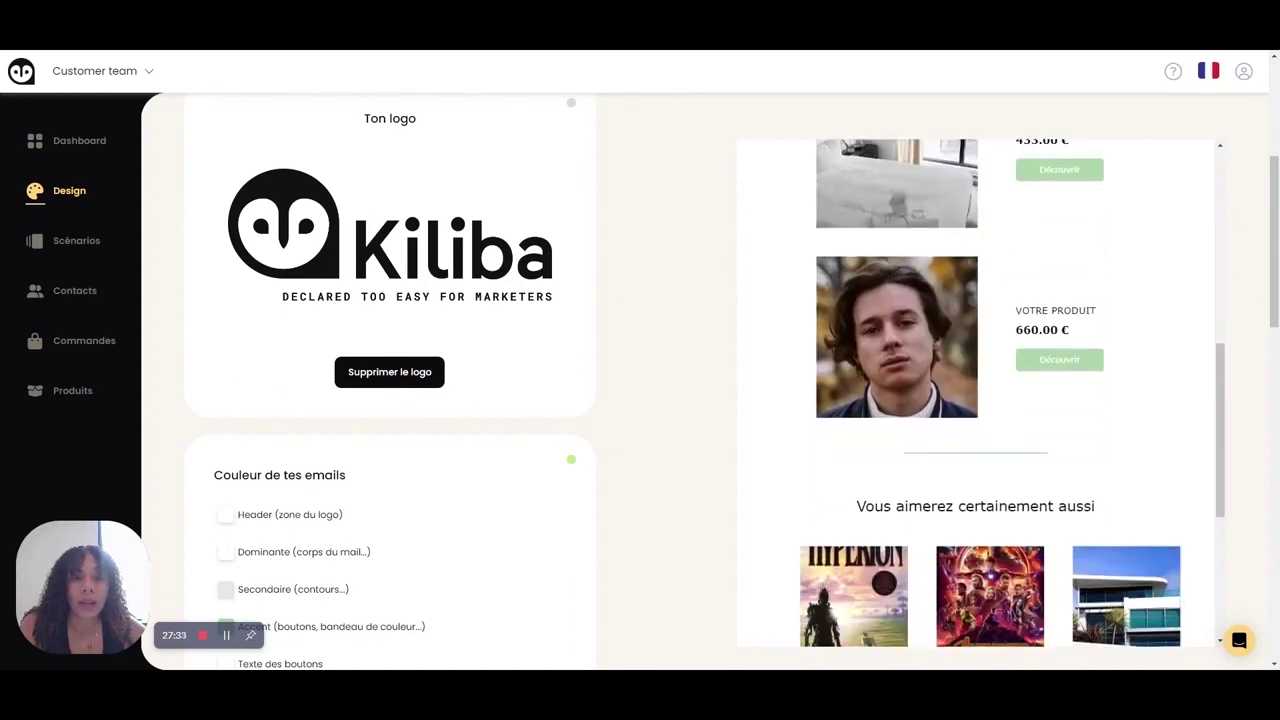
scroll(980, 400, "down", 3)
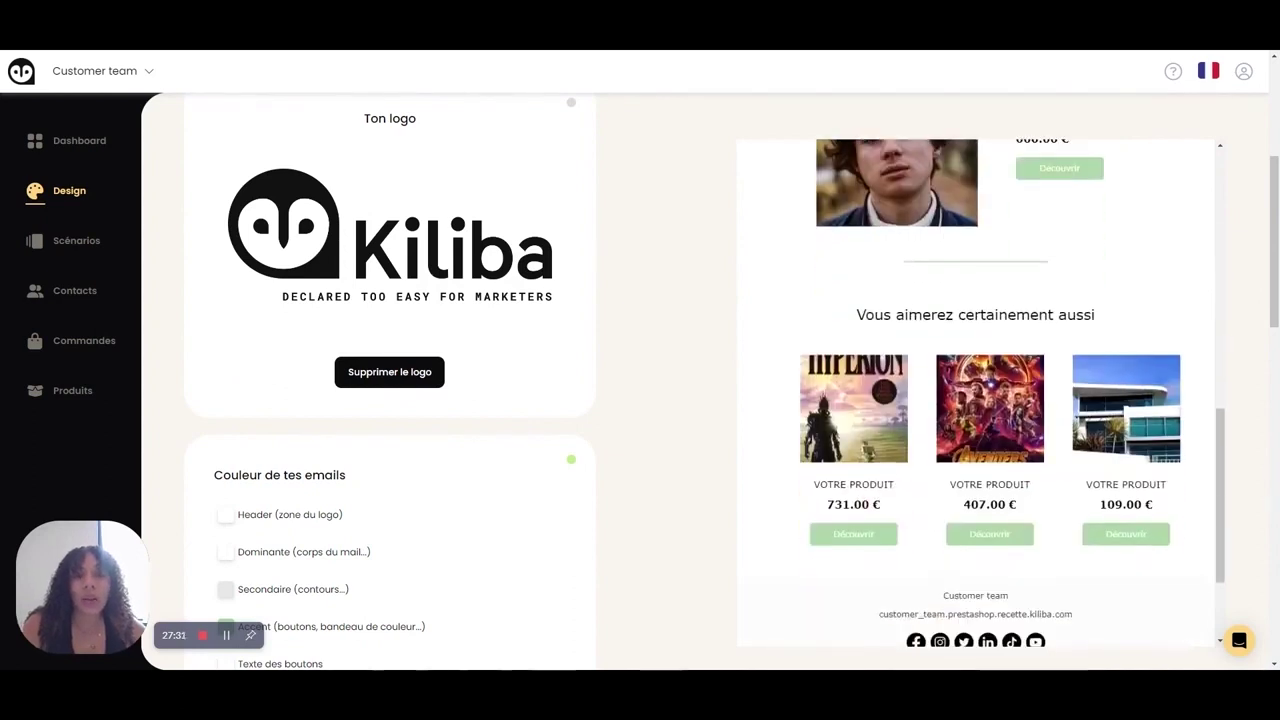
scroll(1123, 523, "up", 10)
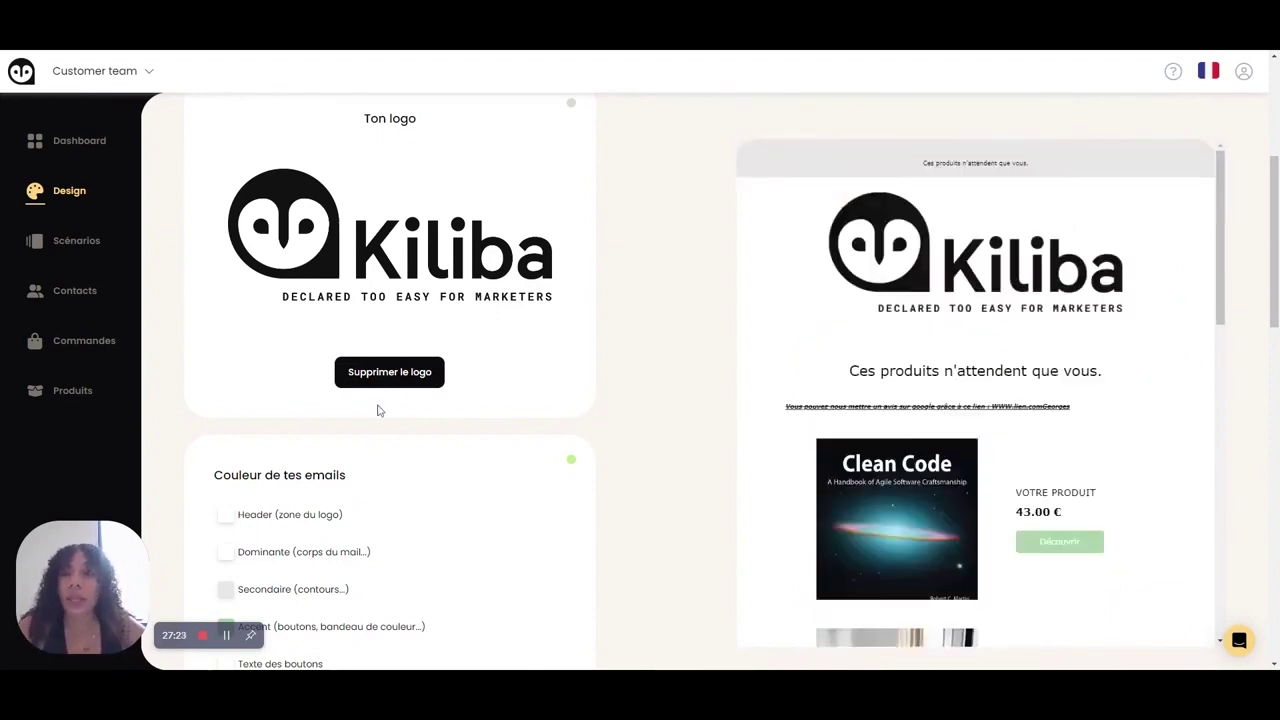
Step: Open the contacts page and examine the contact totals and the list's status, language, gender and segment columns
scroll(242, 335, "up", 3)
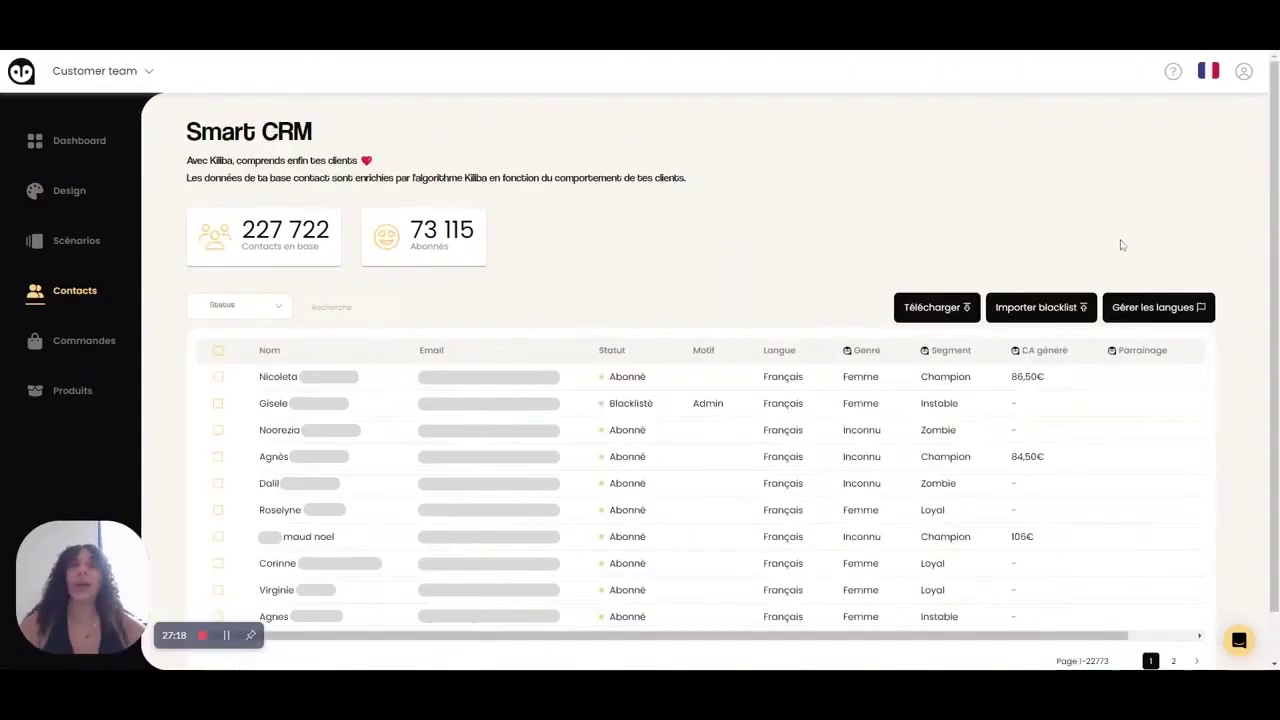
scroll(1120, 245, "down", 1)
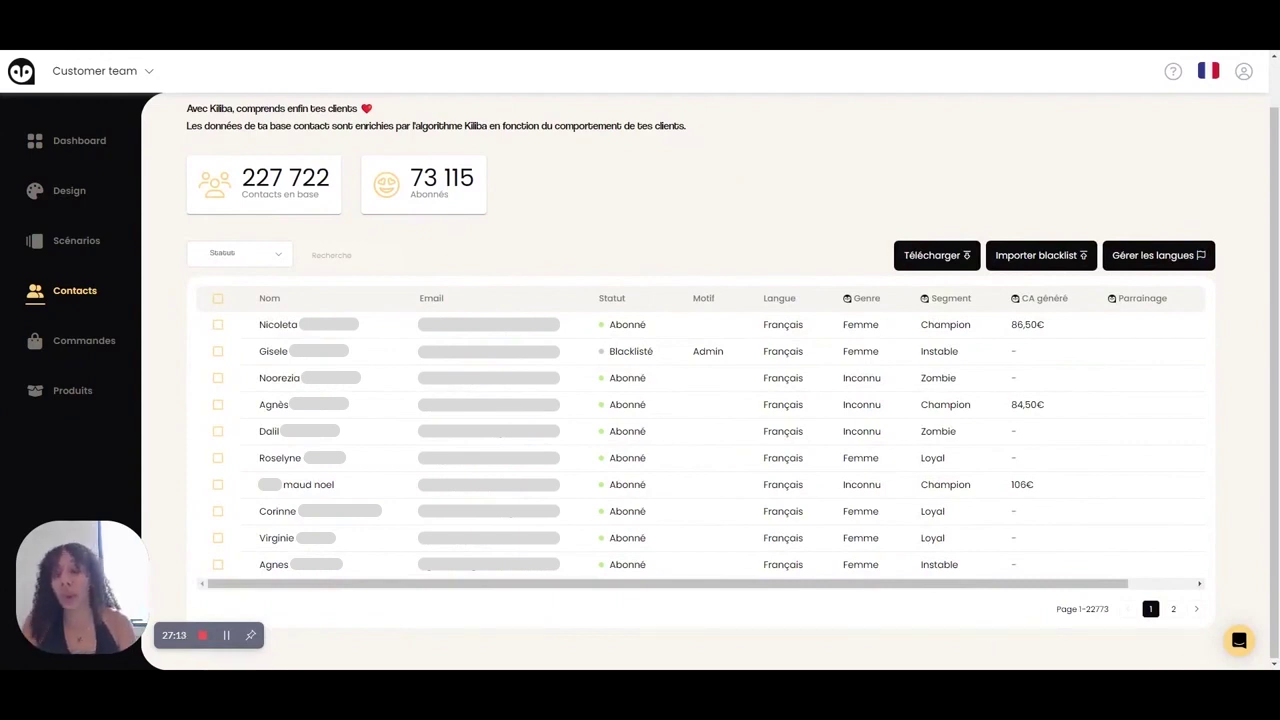
scroll(874, 243, "up", 1)
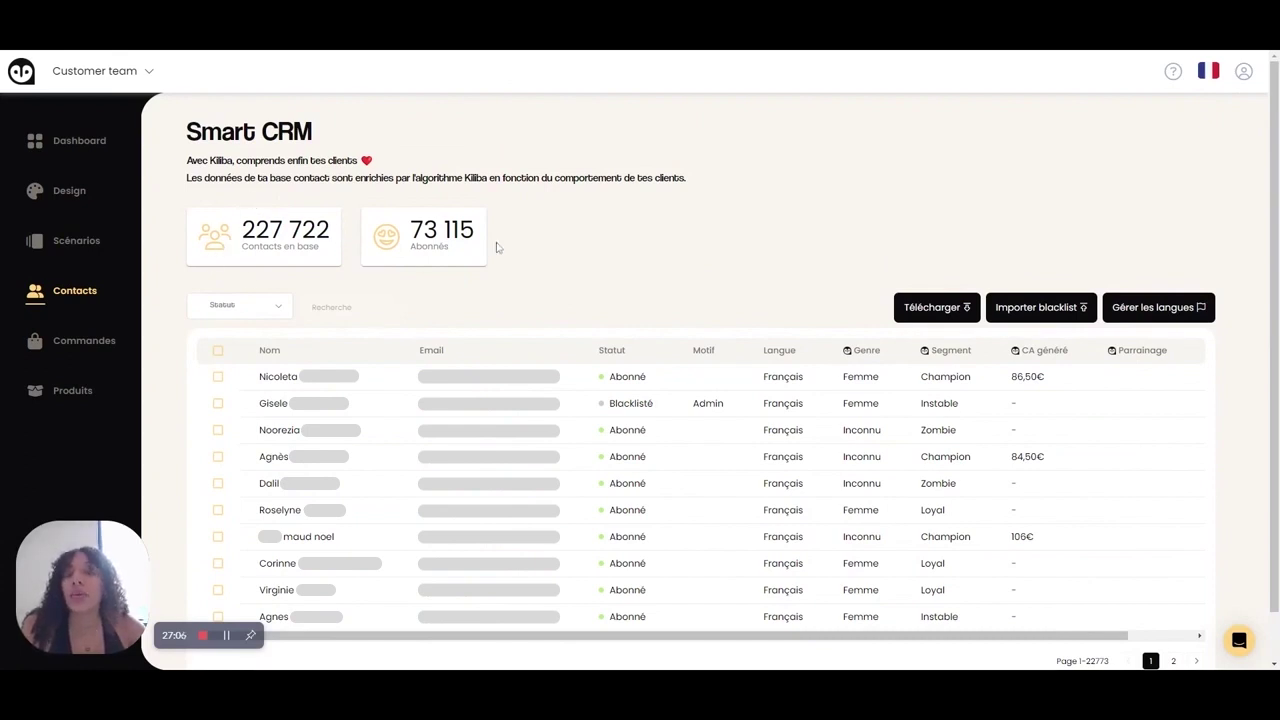
scroll(541, 337, "down", 1)
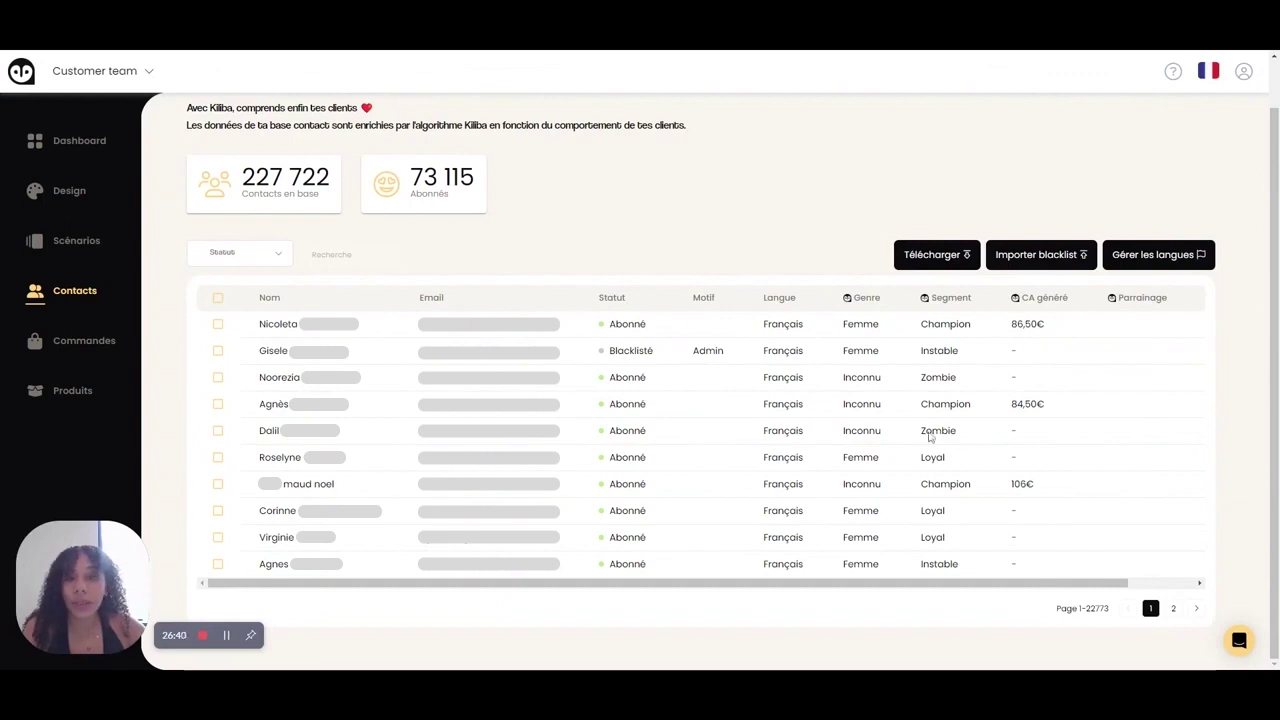
Step: Inspect the contact list's status filter options and its search field
left_click(267, 262)
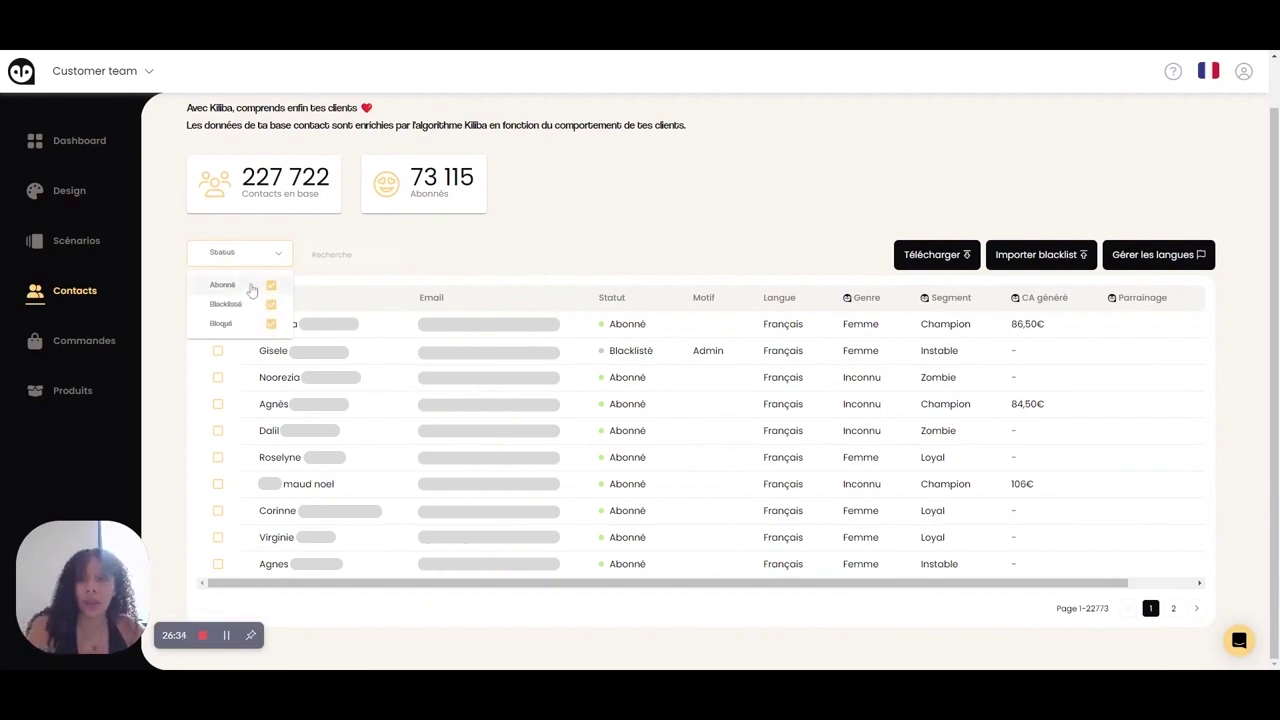
left_click(350, 254)
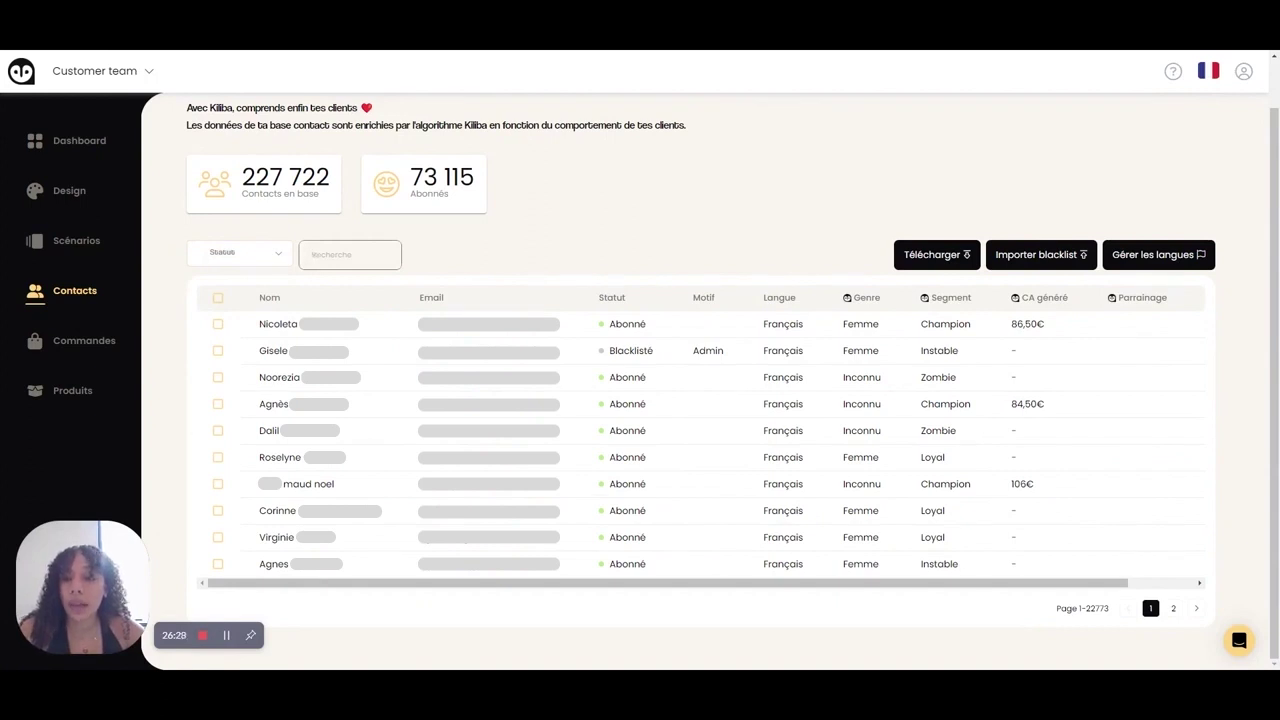
left_click(461, 249)
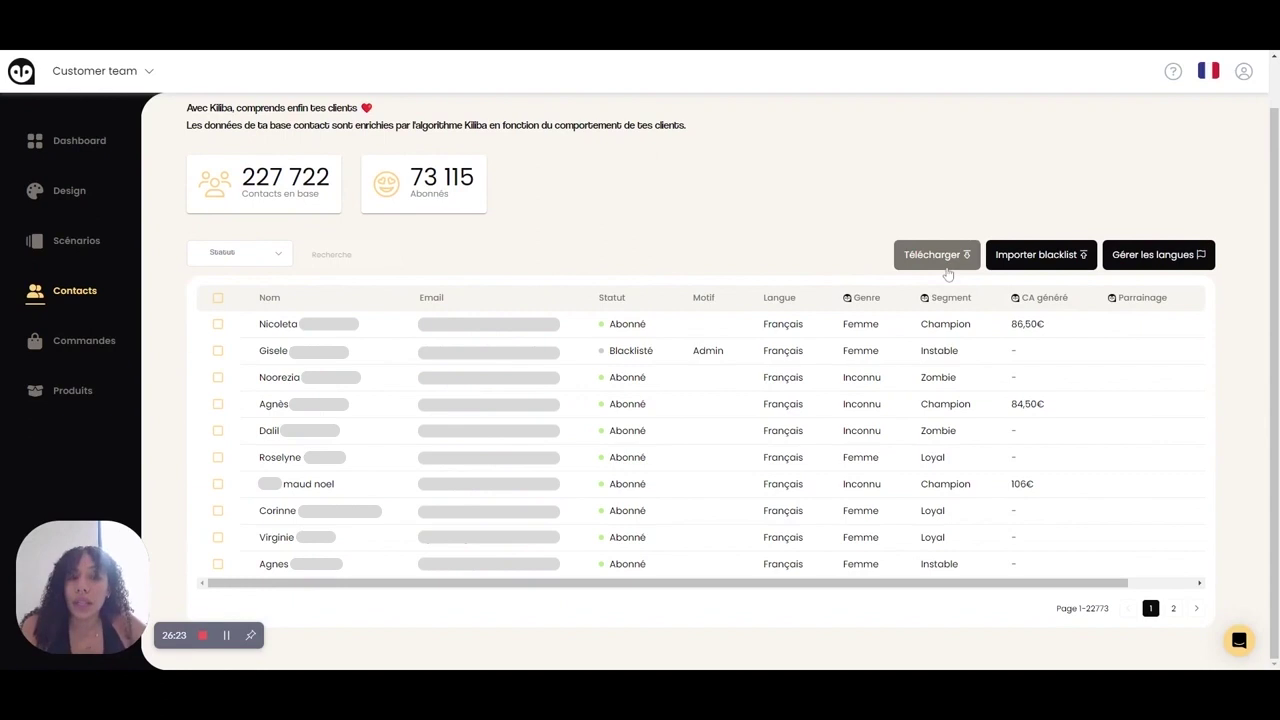
Step: Open the blacklist import page, view the example CSV file, and return to the contact list
left_click(1061, 259)
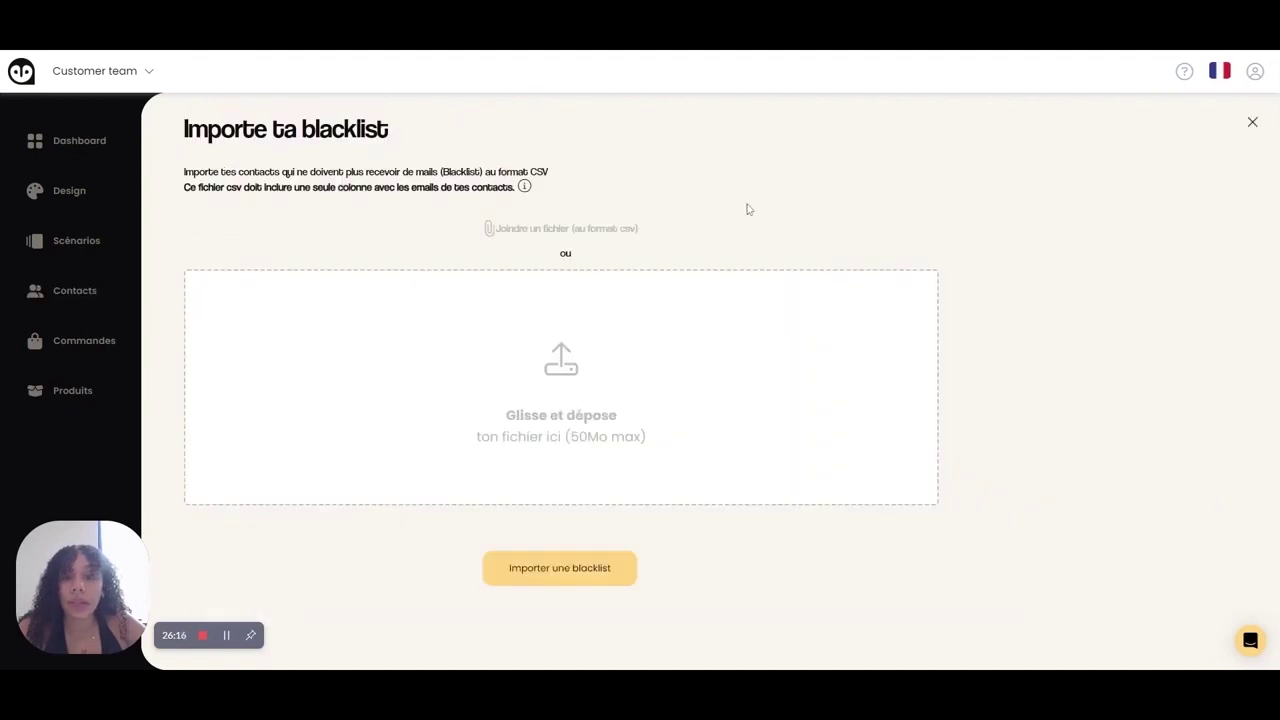
left_click(524, 188)
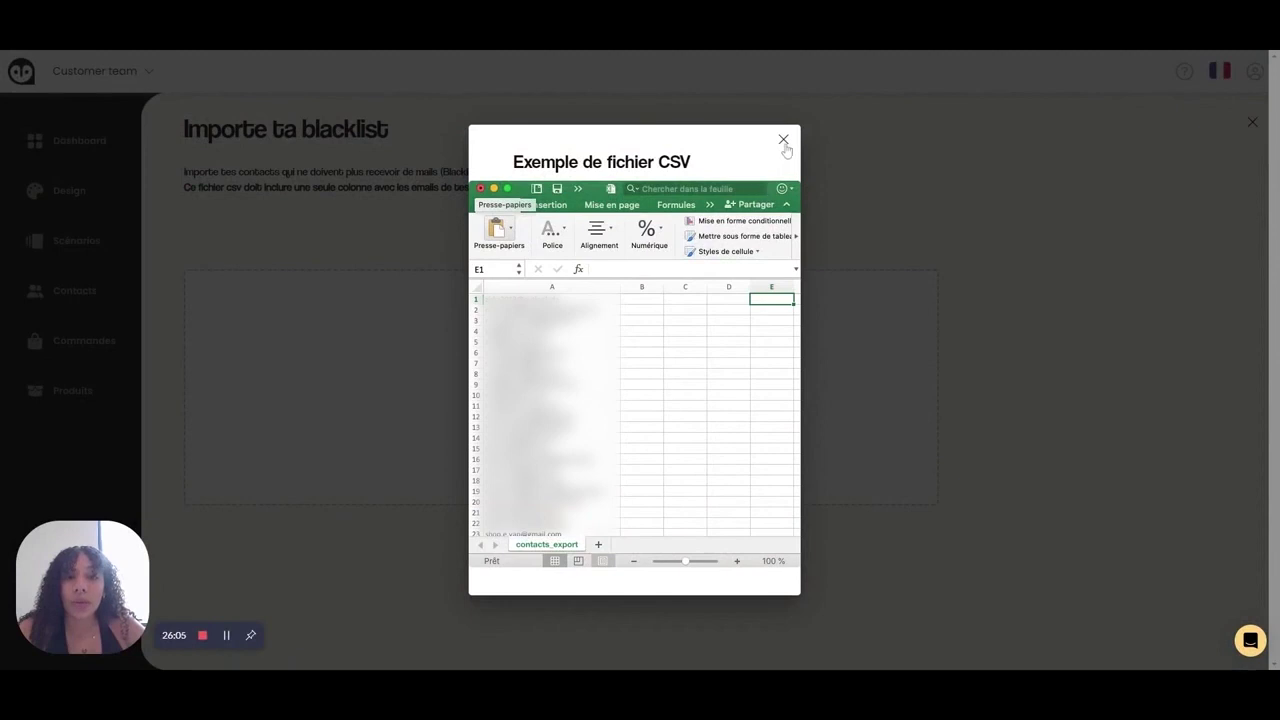
left_click(783, 139)
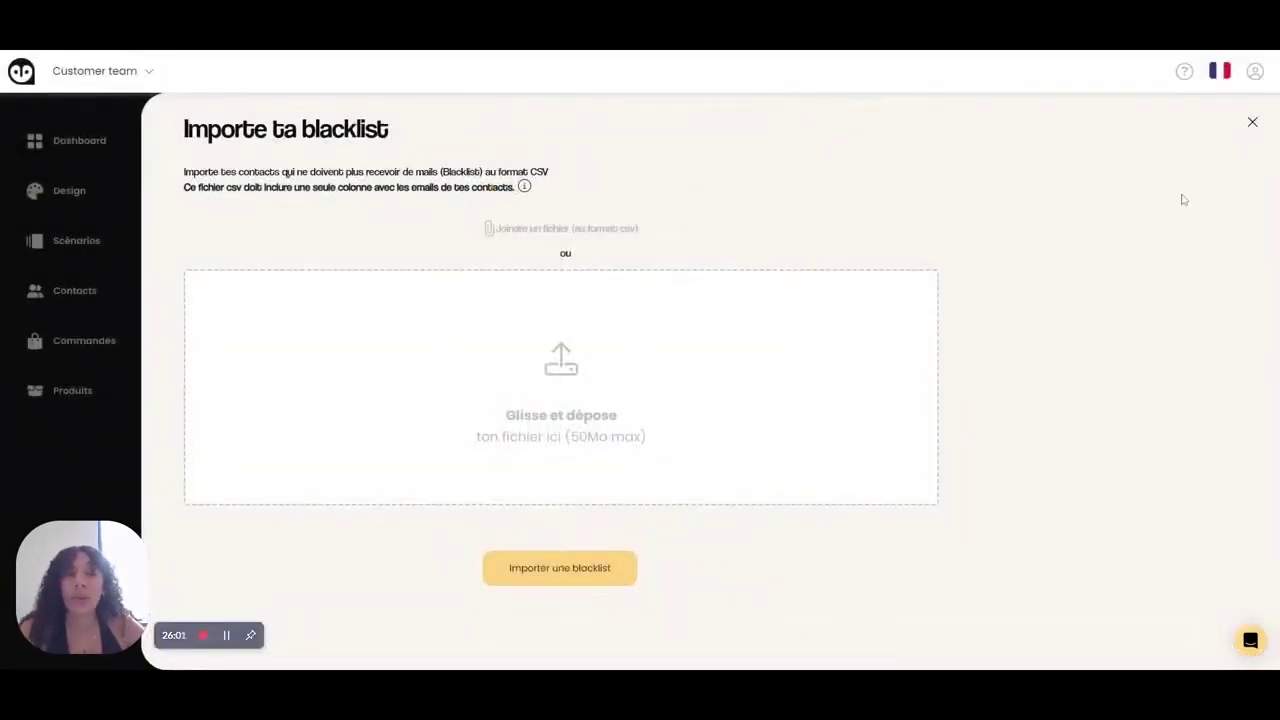
left_click(1252, 122)
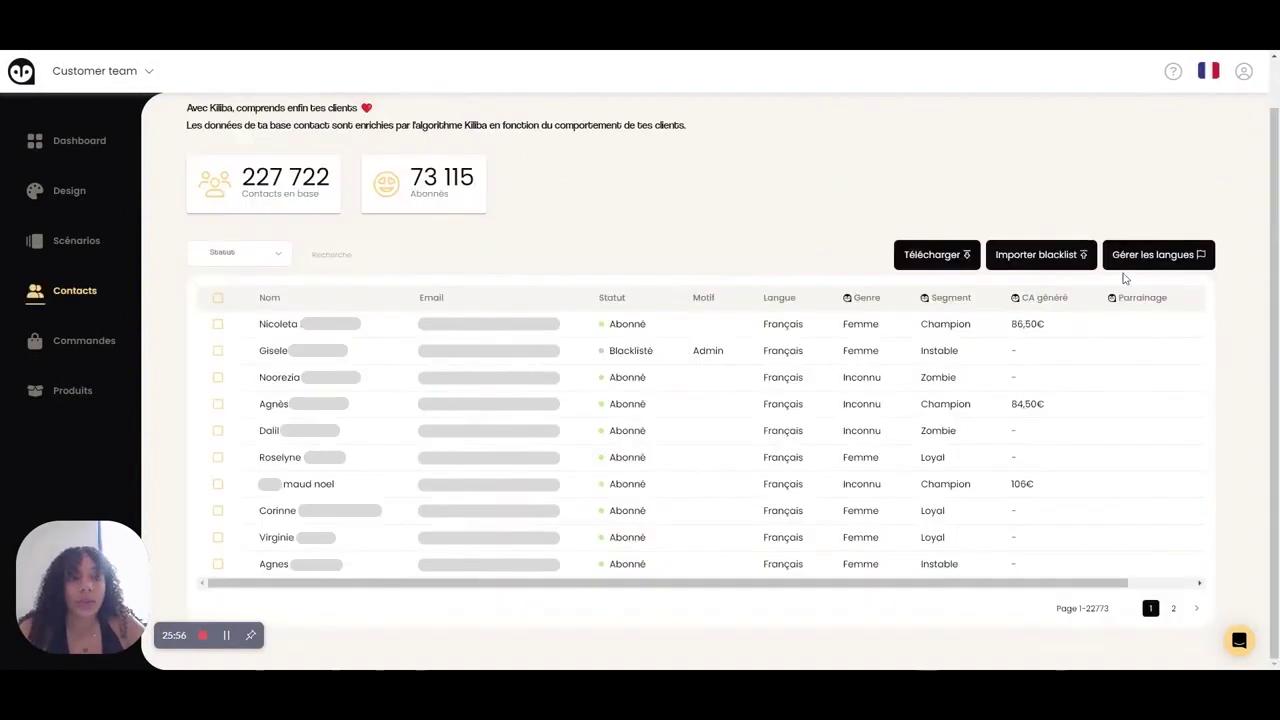
Step: Open the contact language management page, examine the mapping of contact languages to email languages, and return to the contact list
left_click(1186, 262)
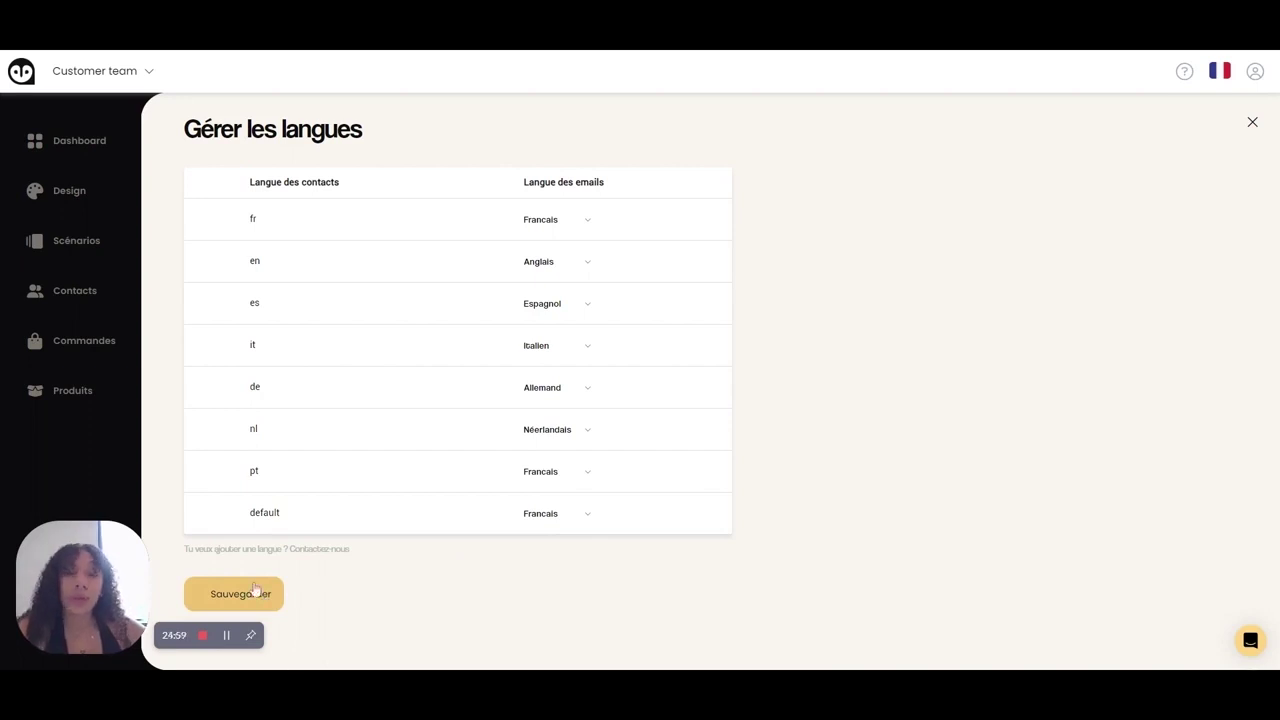
left_click(1254, 128)
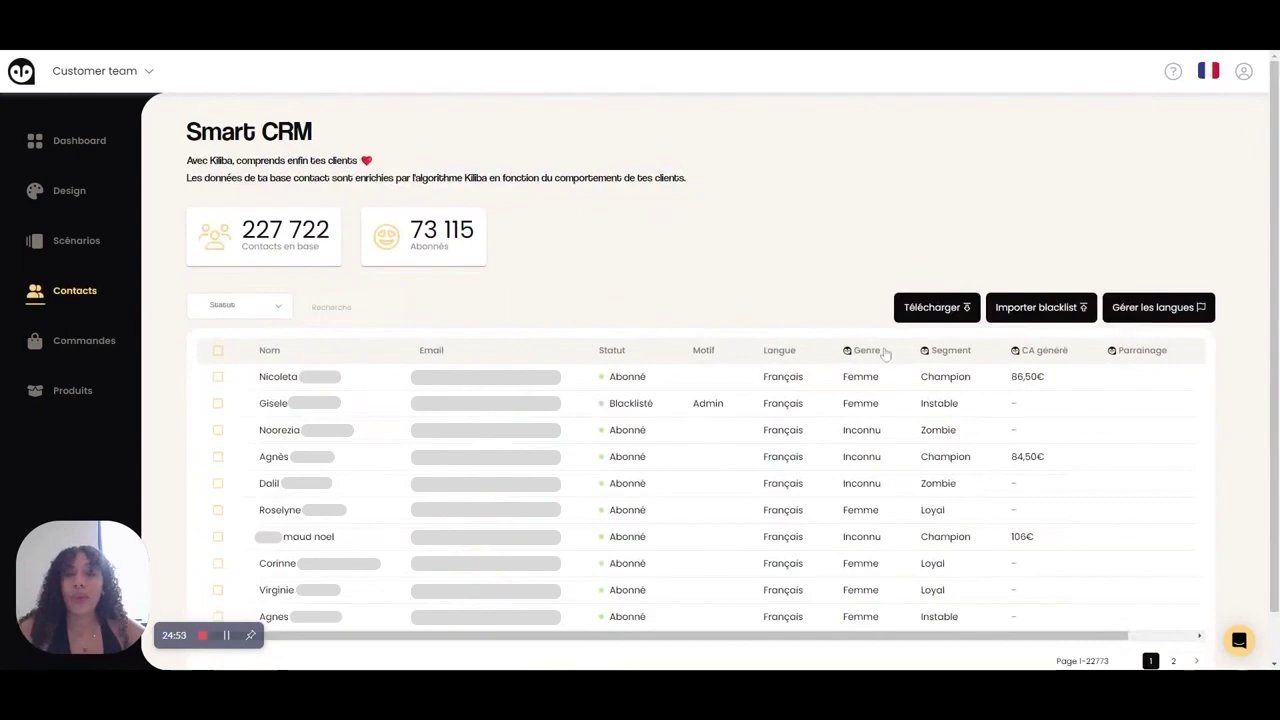
scroll(885, 353, "down", 1)
scroll(885, 353, "up", 1)
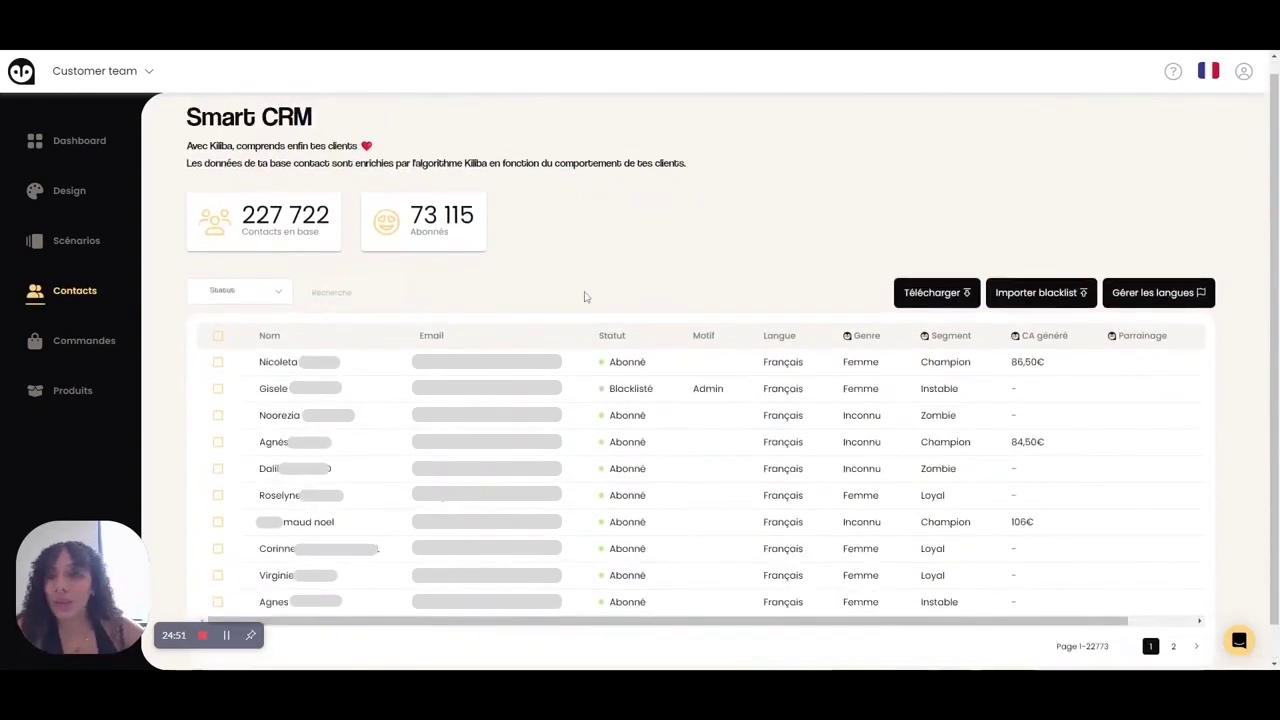
Step: Open the orders page and inspect the revenue cards, order table columns, scenario filter options and date filter
left_click(114, 340)
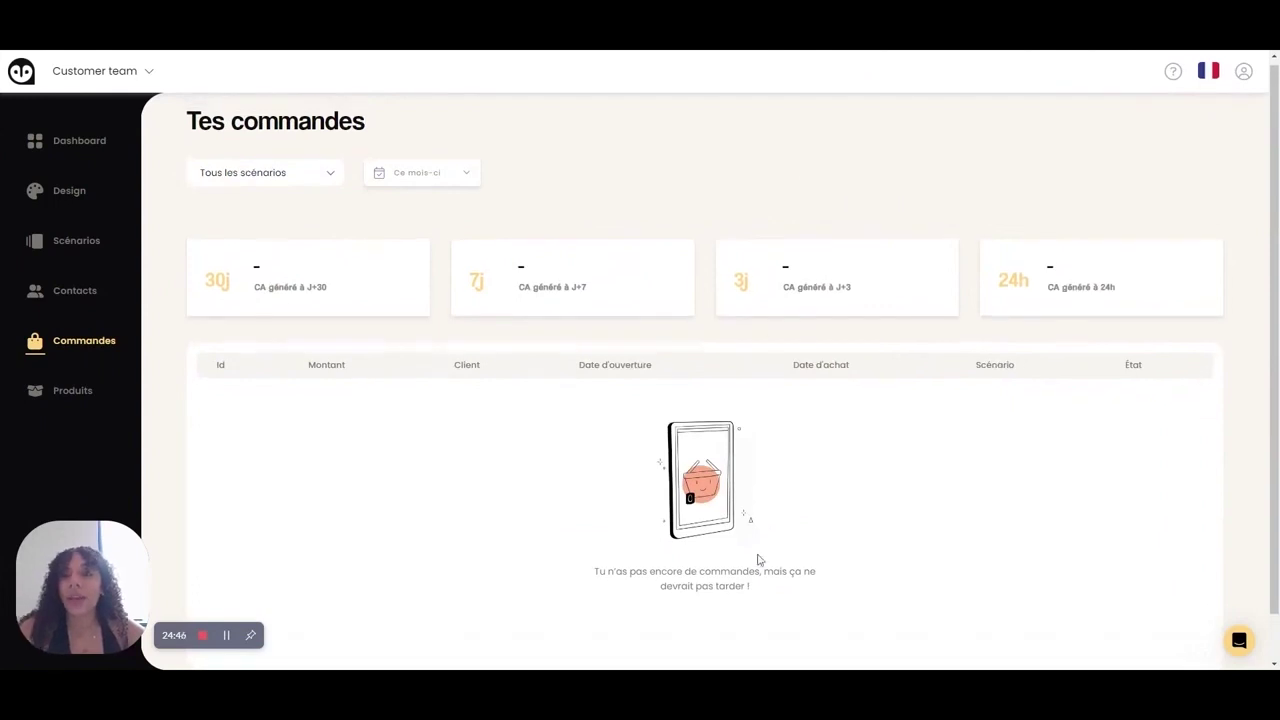
scroll(758, 556, "down", 1)
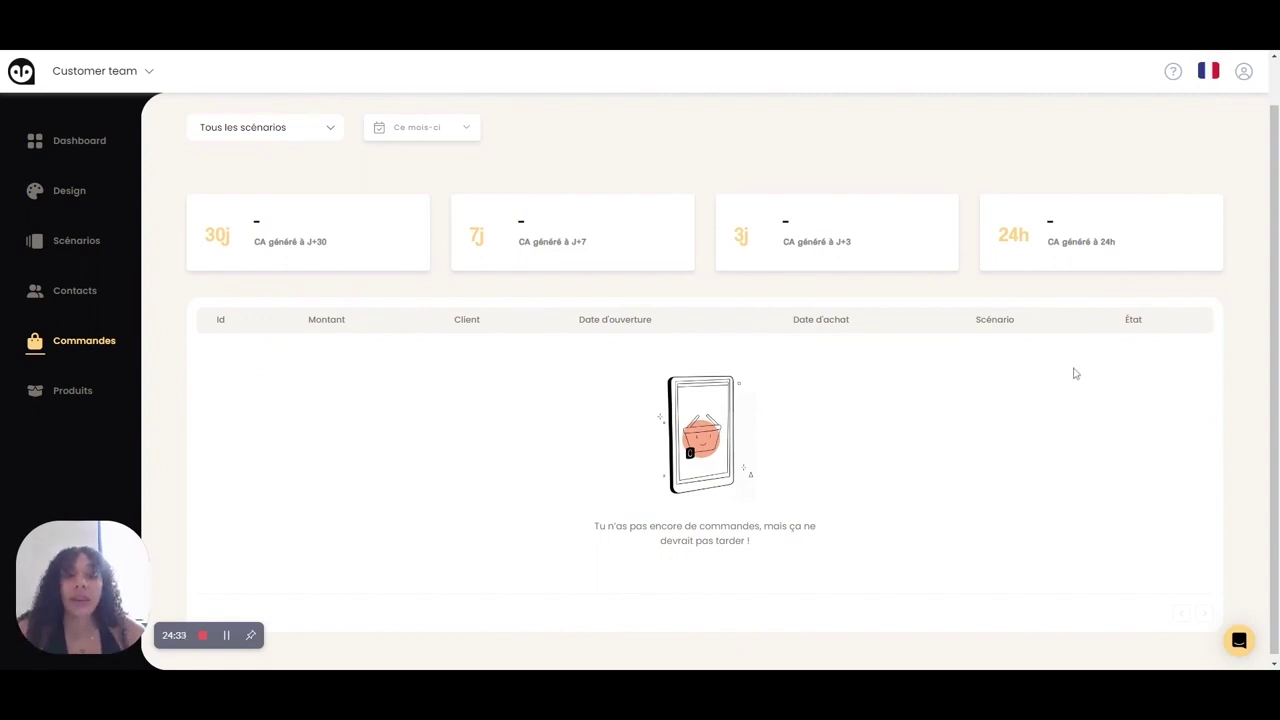
scroll(1117, 560, "up", 1)
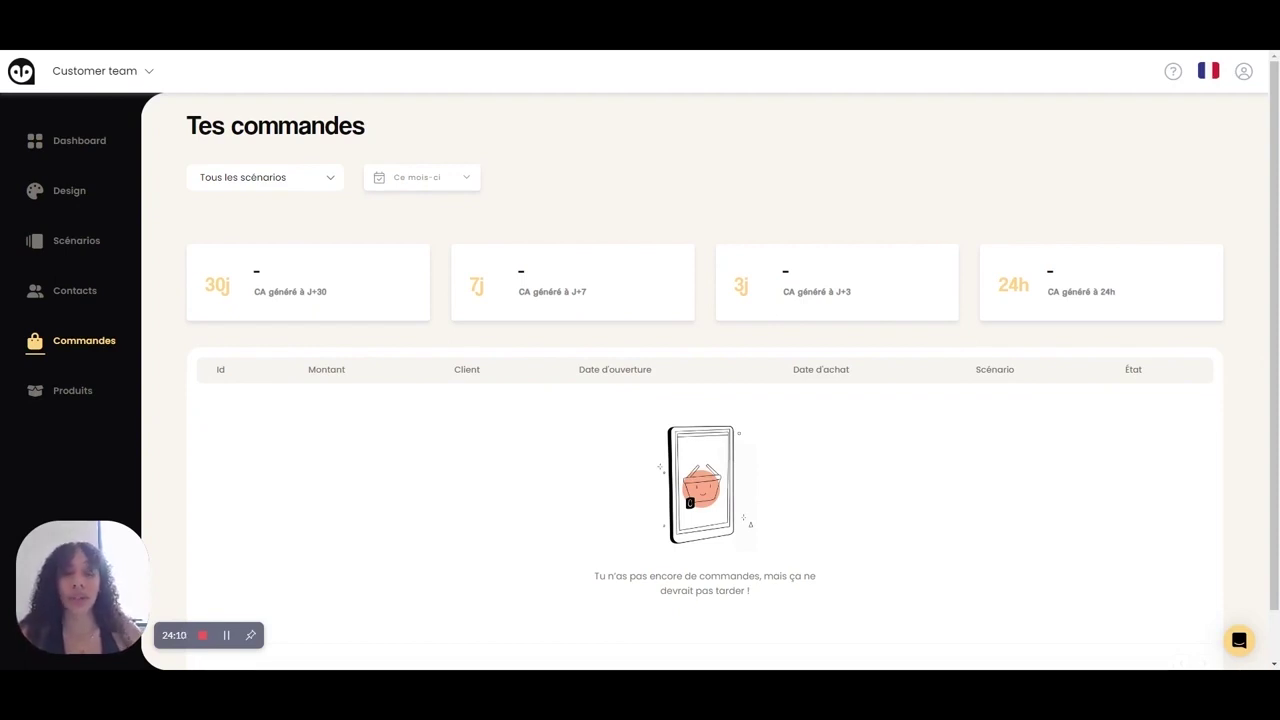
left_click(308, 188)
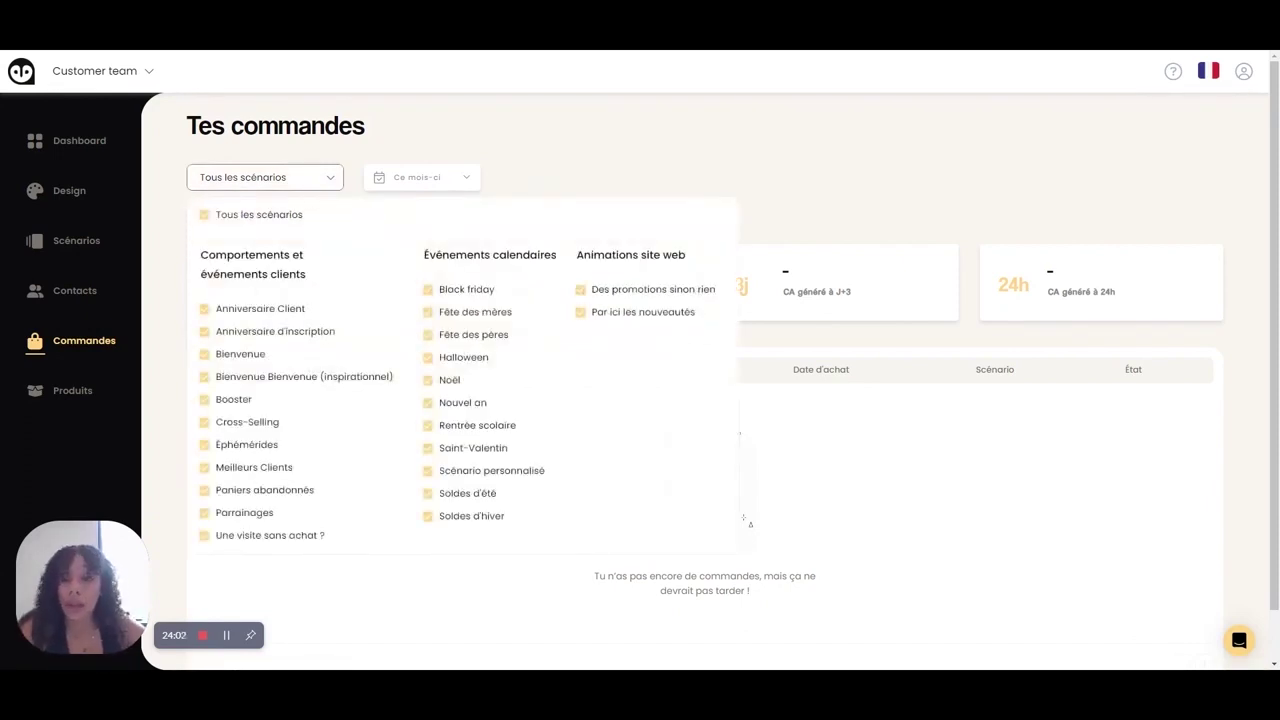
left_click(405, 180)
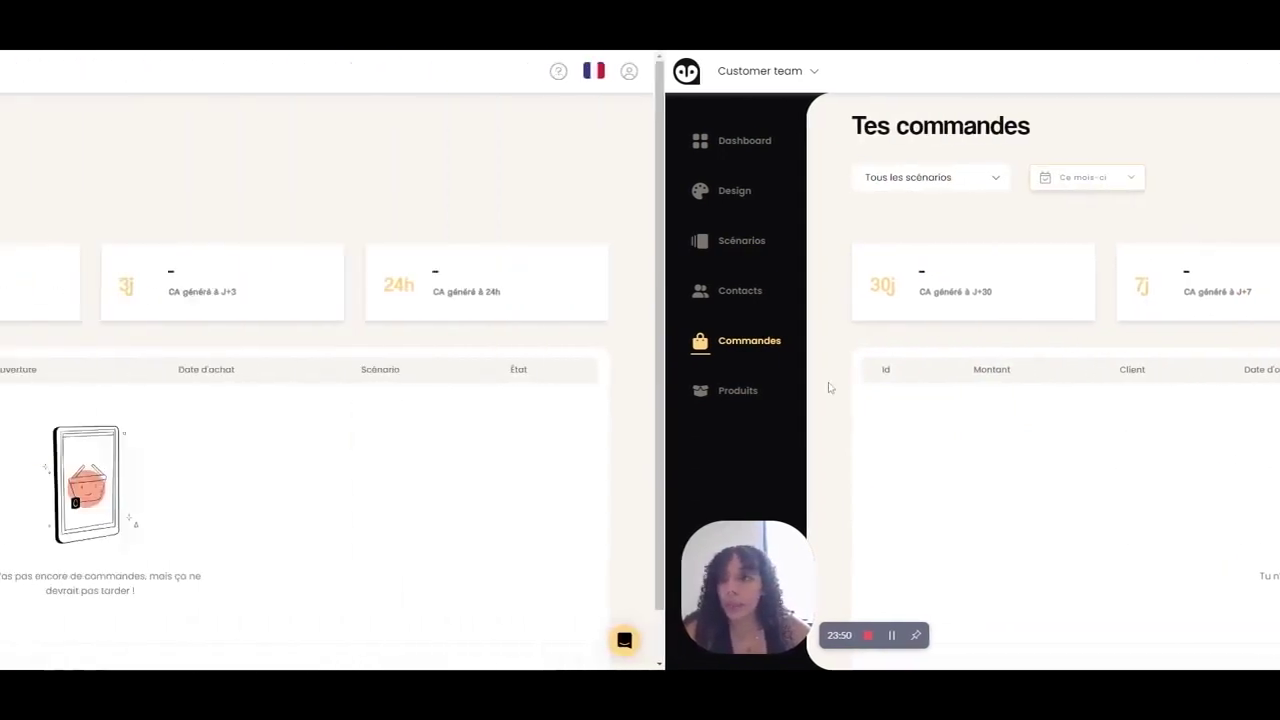
Step: Open the product catalogue and examine the top-performing products and the full product list
left_click(737, 390)
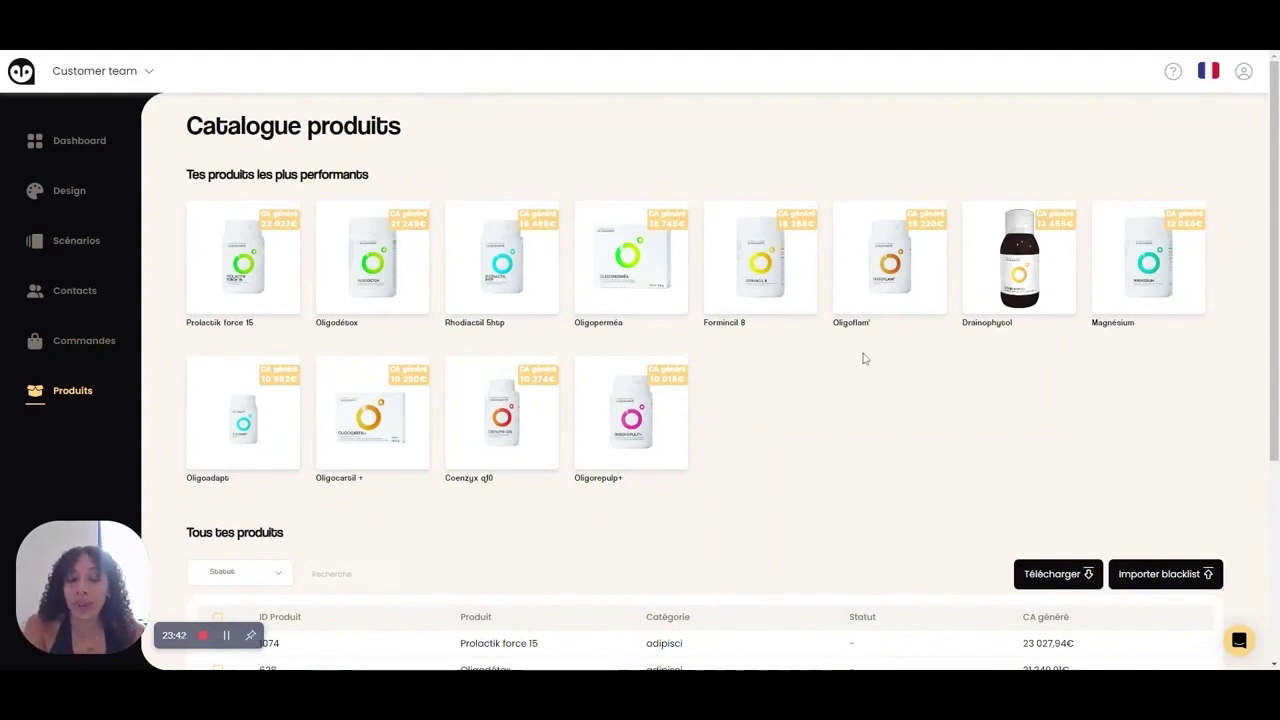
scroll(865, 358, "down", 1)
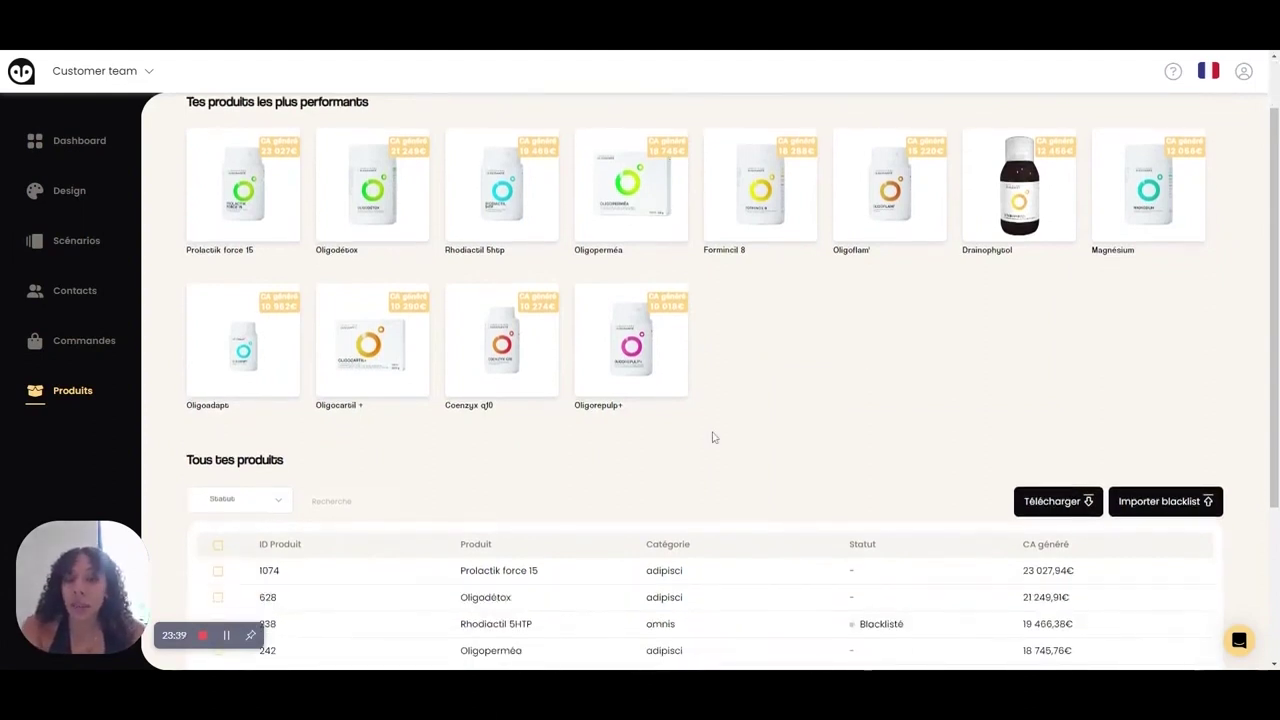
scroll(713, 436, "down", 3)
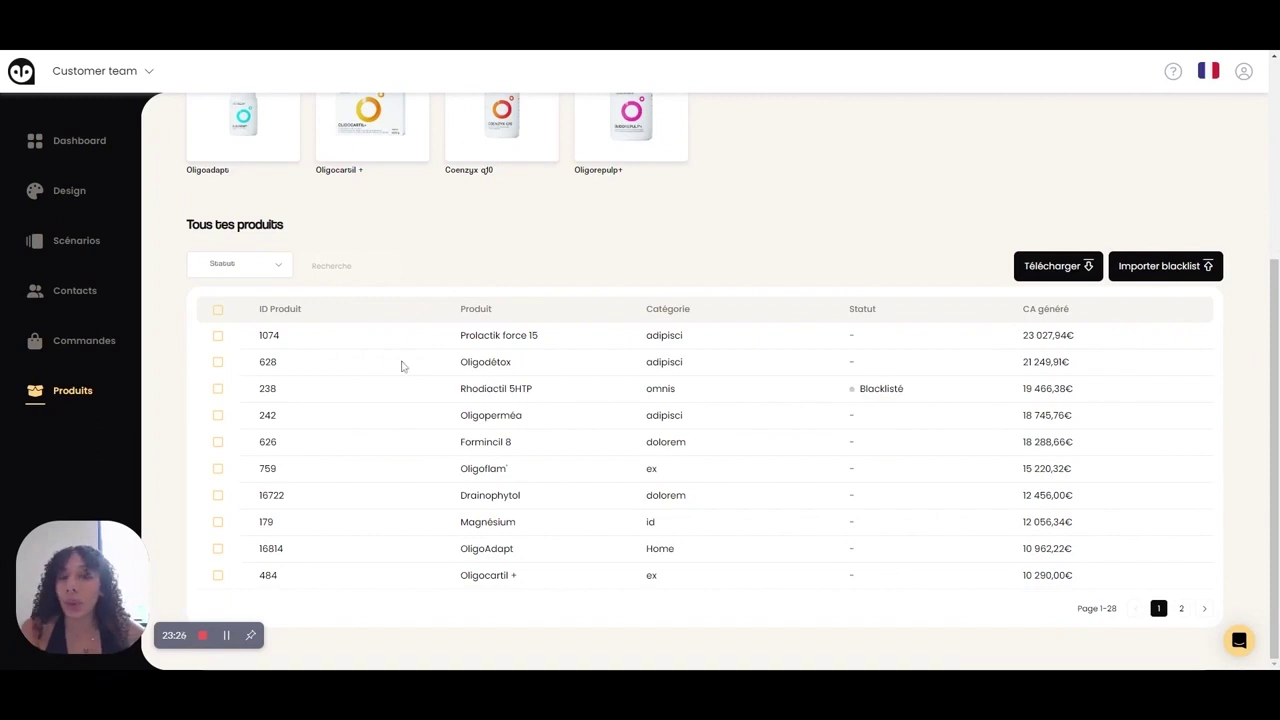
Step: Inspect the product list's status filter options and its search field
left_click(250, 272)
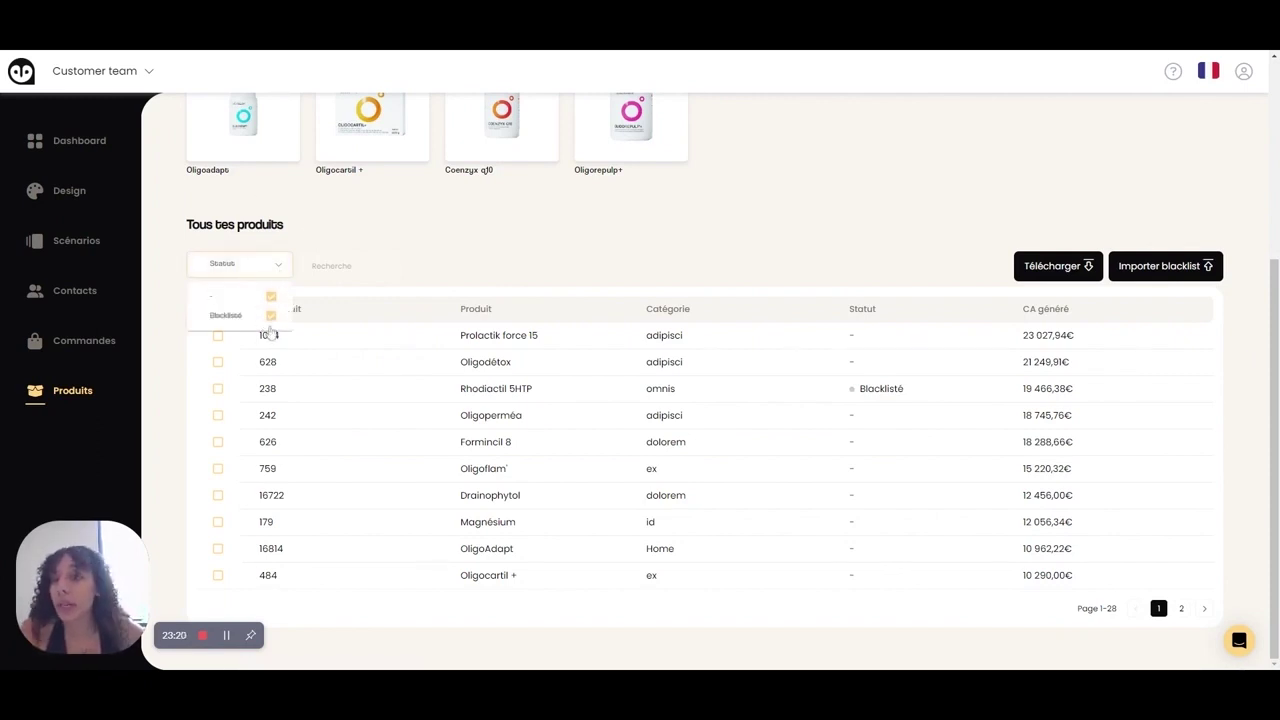
left_click(290, 265)
left_click(325, 266)
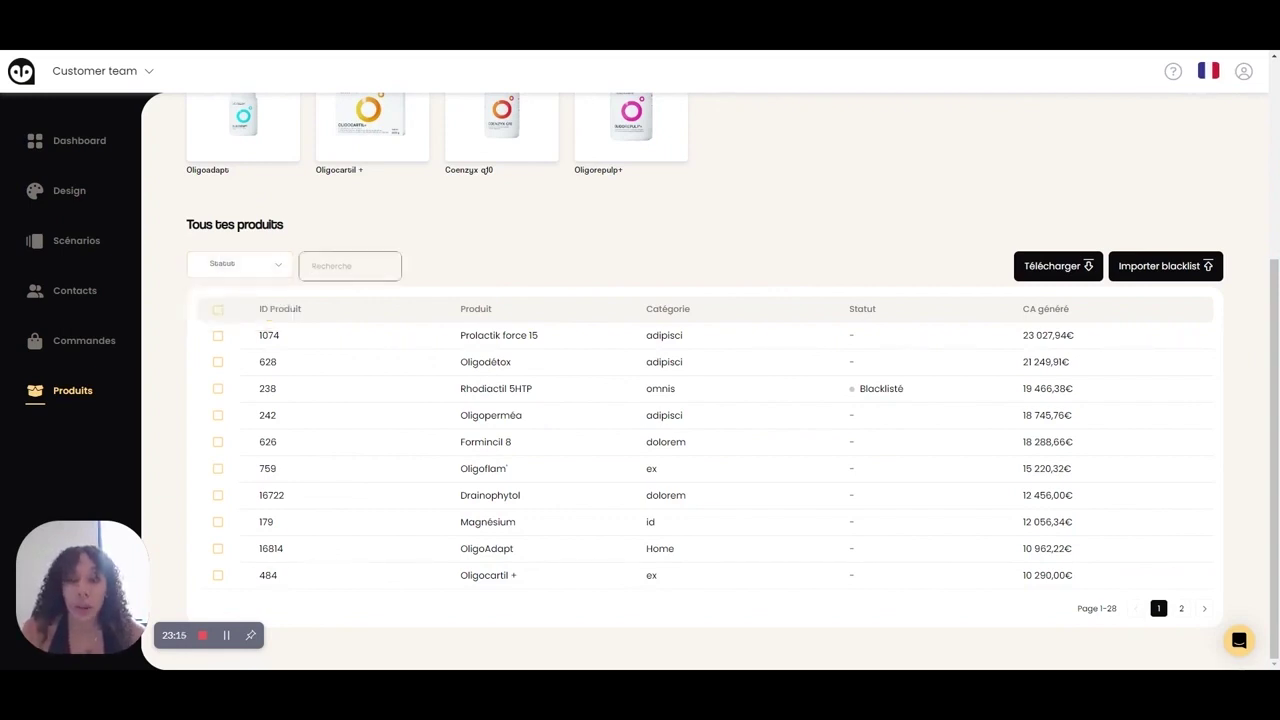
left_click(498, 247)
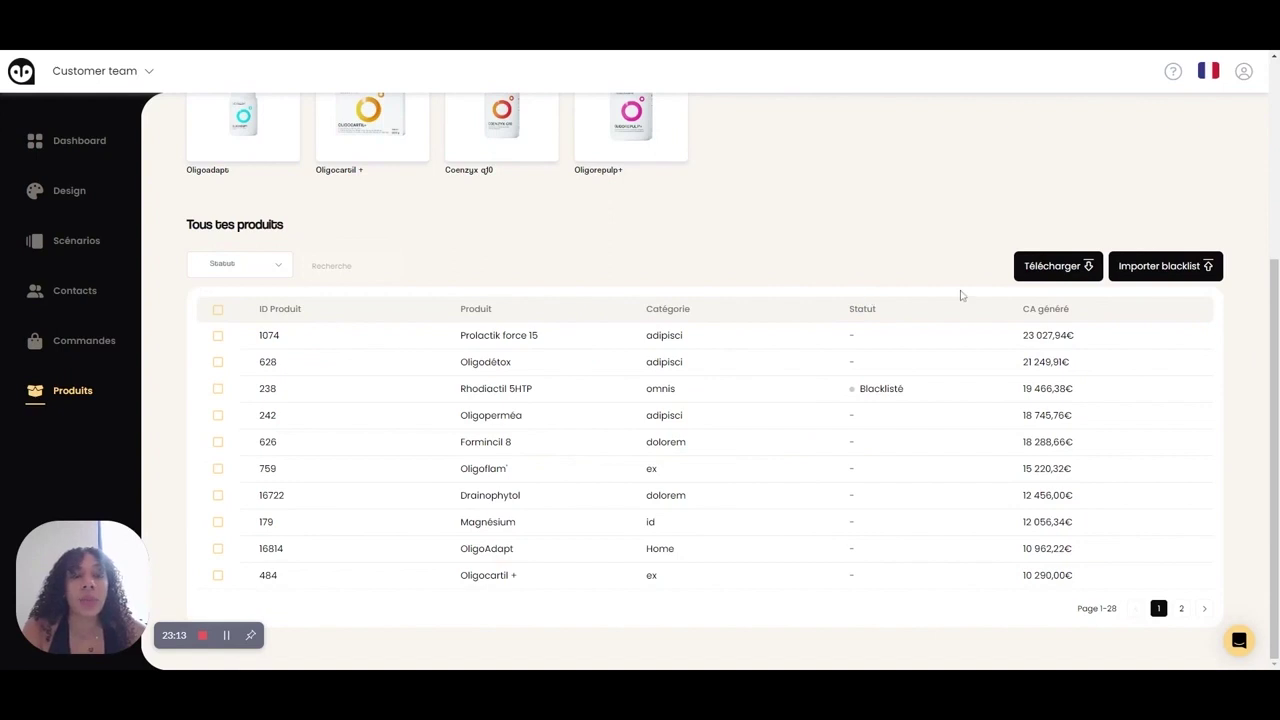
scroll(960, 292, "up", 2)
scroll(961, 295, "down", 1)
scroll(961, 295, "down", 1)
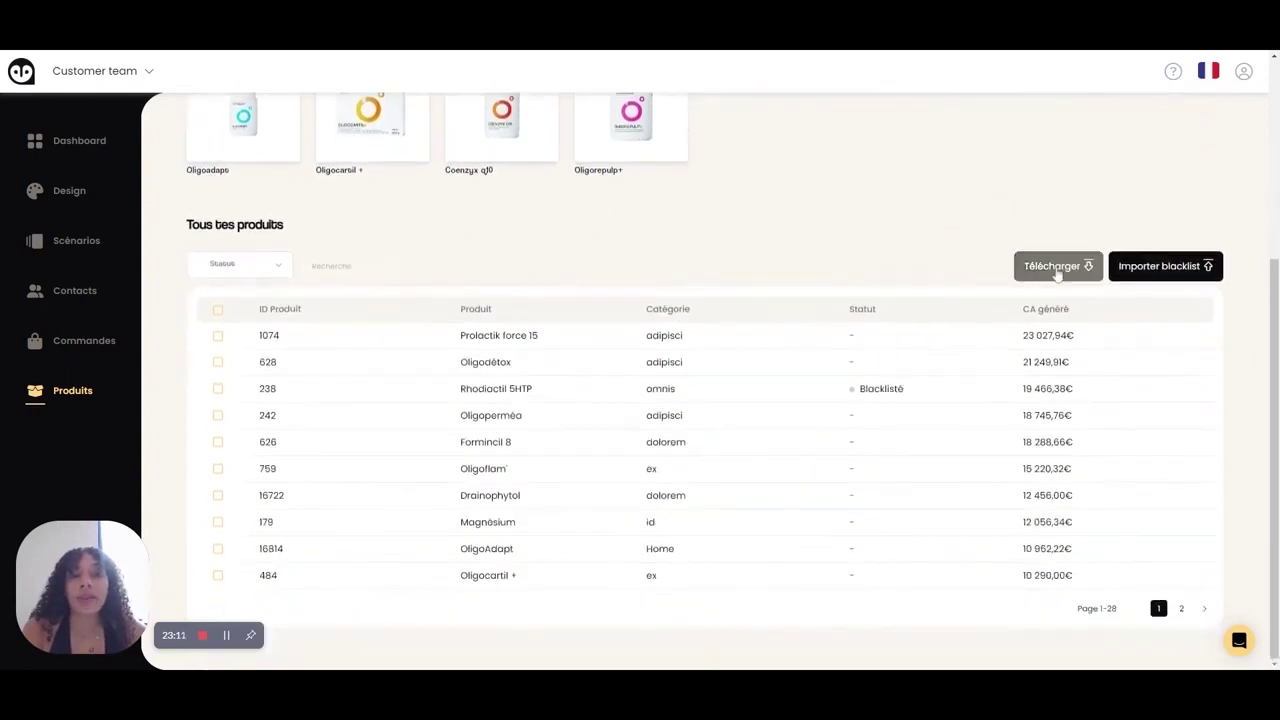
Step: Open the product blacklist import page, view the example CSV file, and return to the product catalogue
left_click(1152, 284)
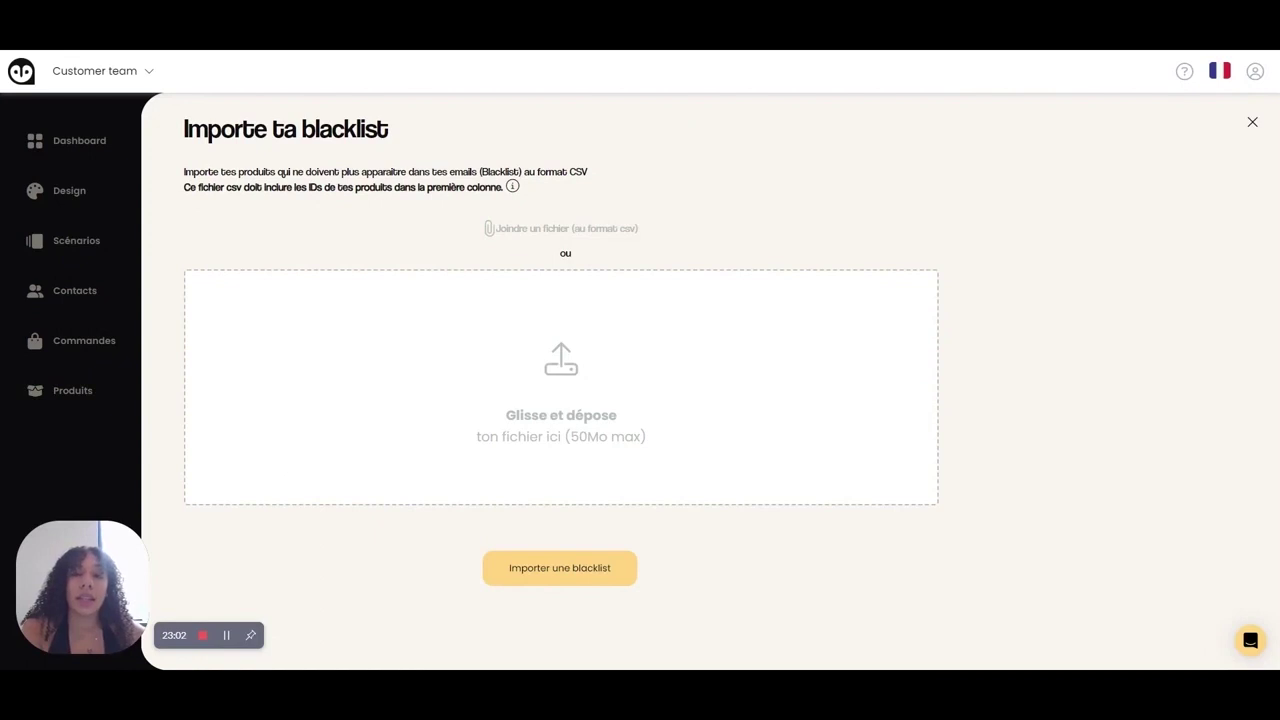
left_click(512, 187)
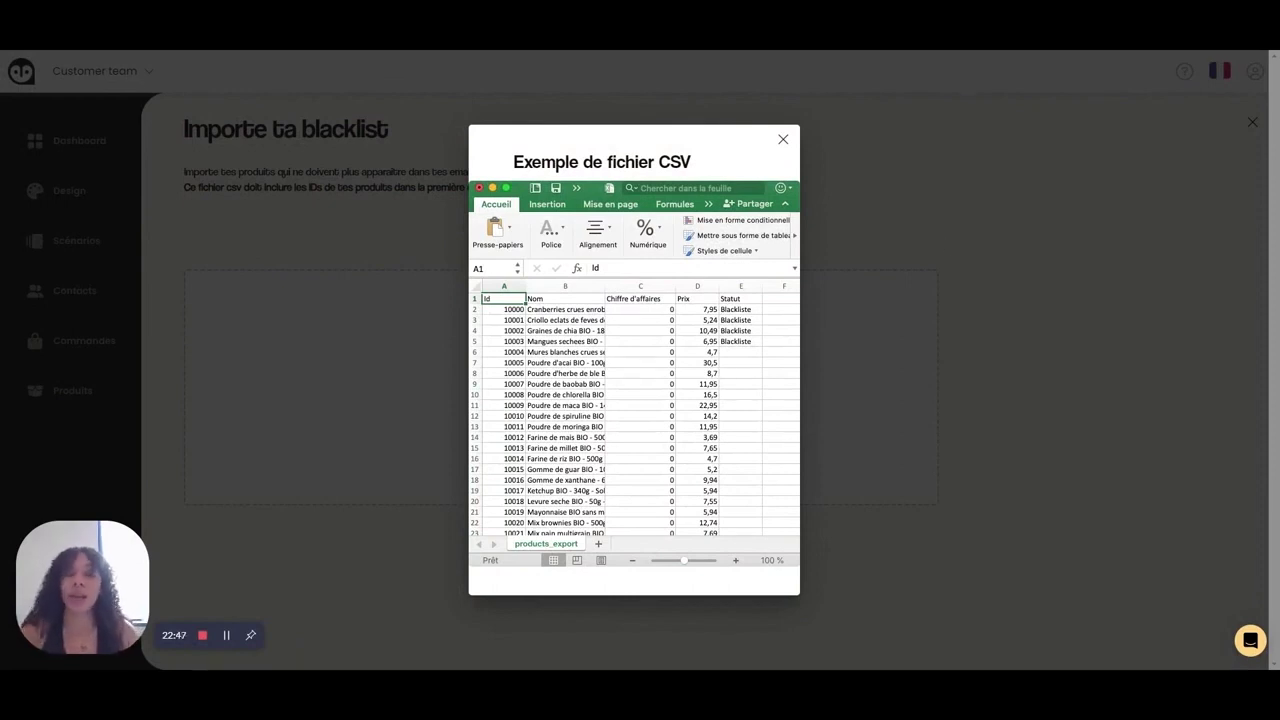
left_click(946, 240)
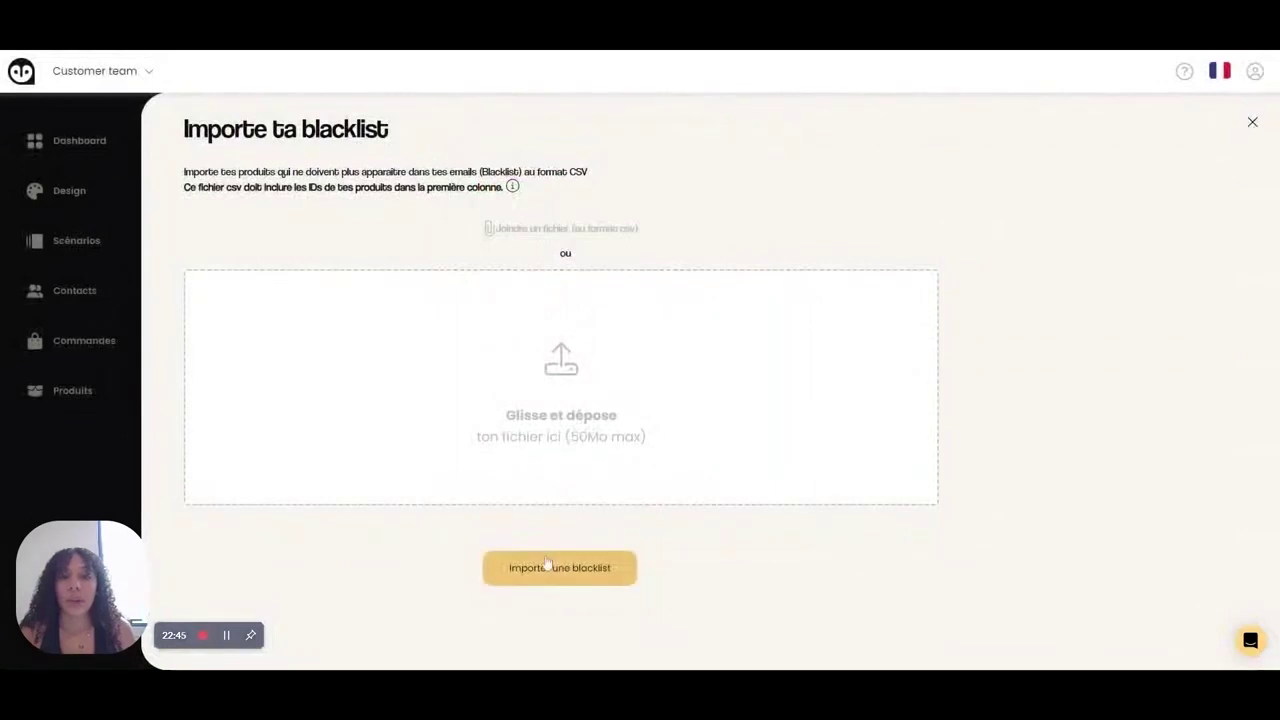
left_click(1252, 123)
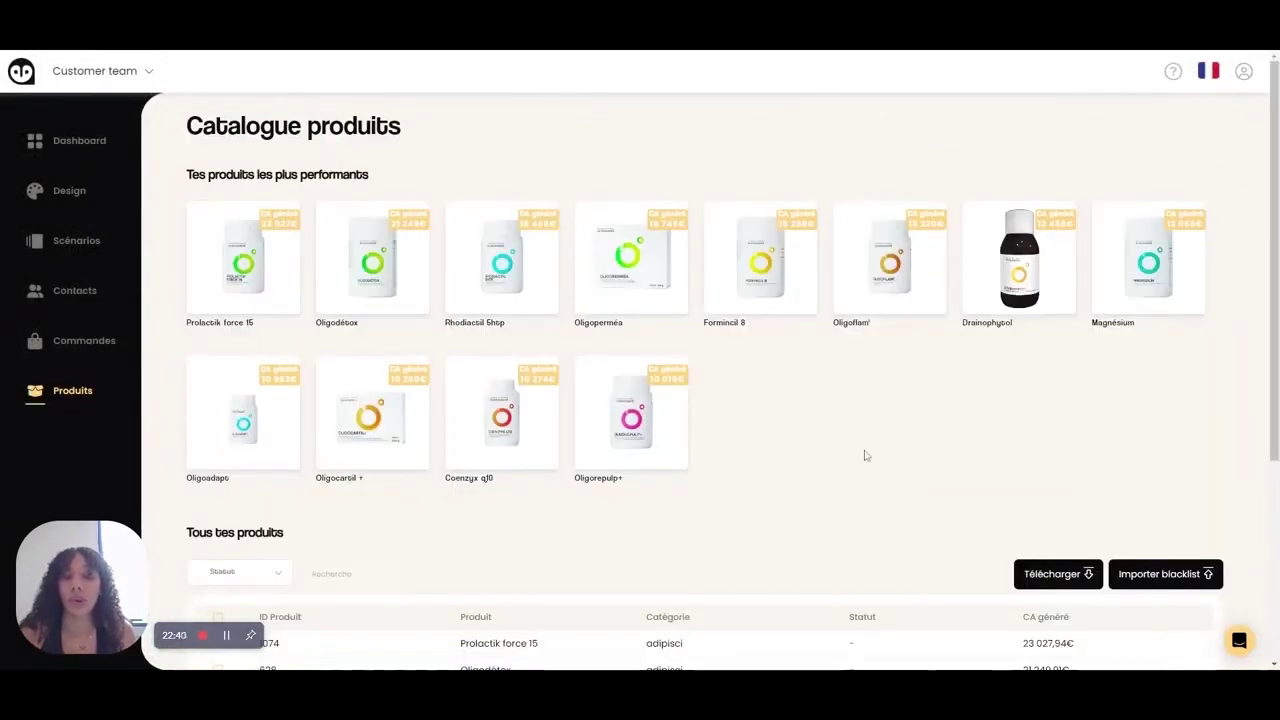
scroll(865, 453, "down", 3)
scroll(865, 453, "down", 2)
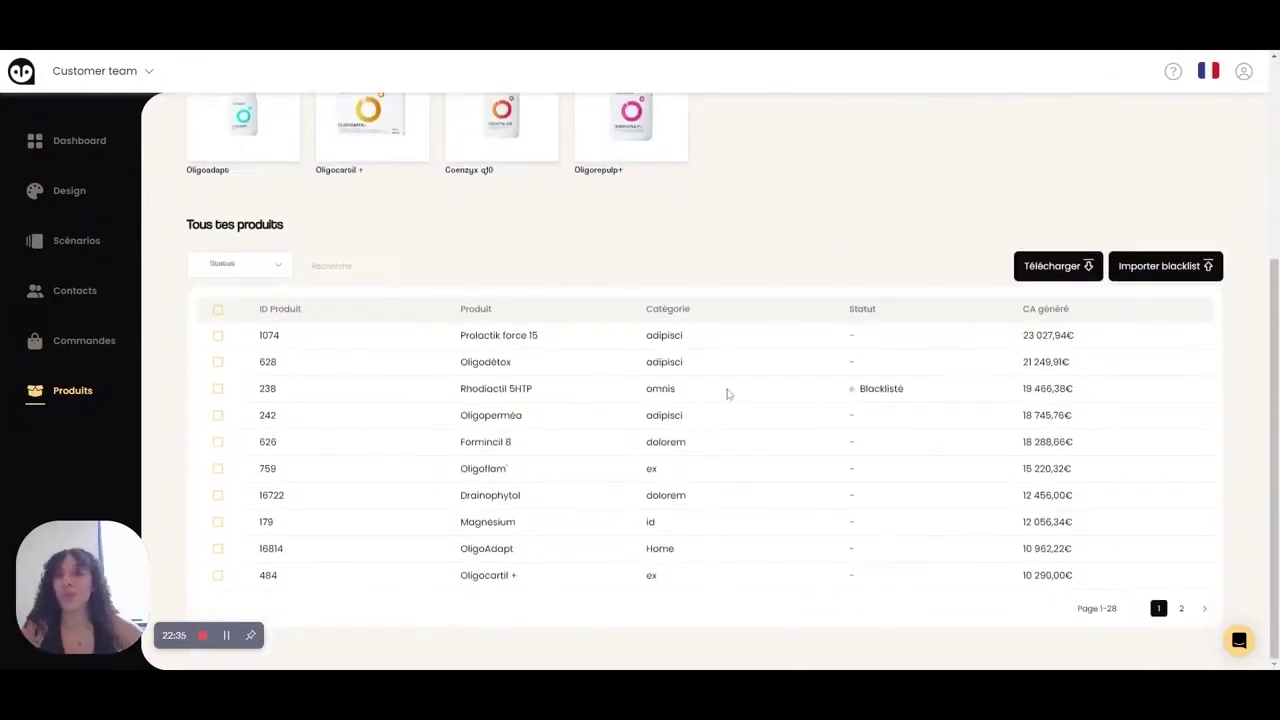
scroll(728, 394, "up", 2)
scroll(728, 394, "up", 2)
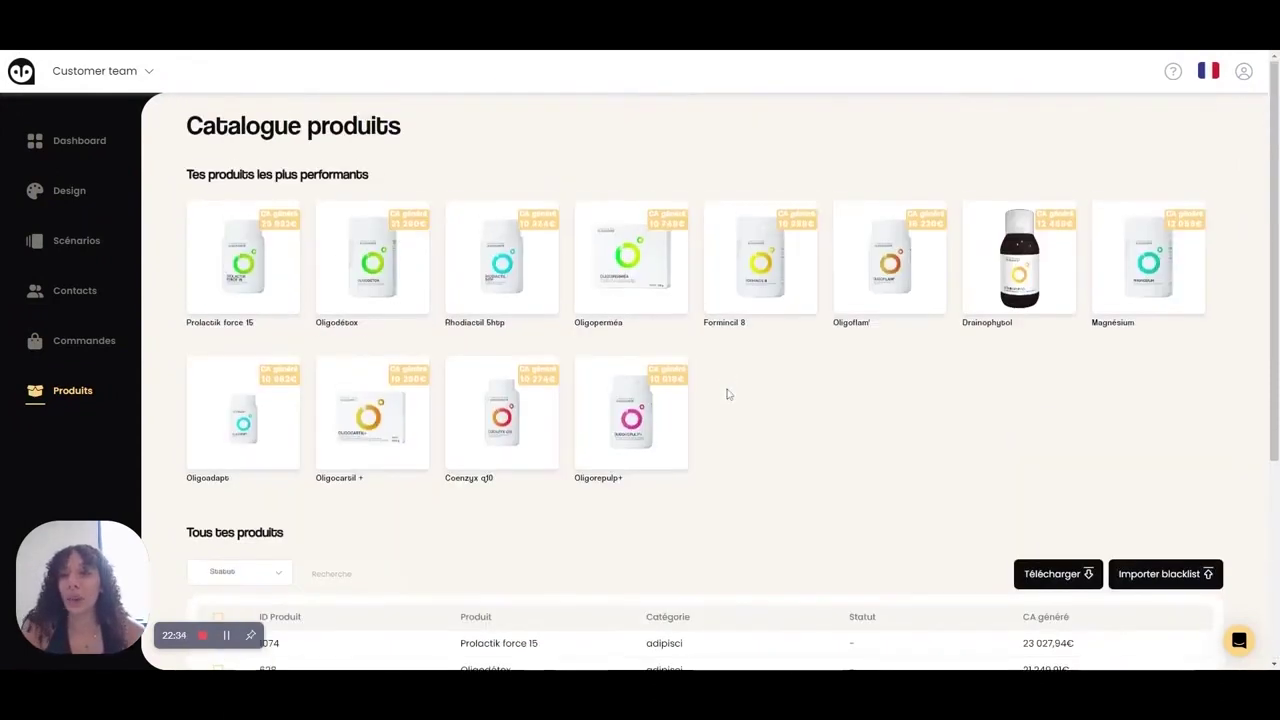
Step: Open the scenarios page and examine the customer behaviour, calendar event and website animation scenarios with their activation status
left_click(78, 246)
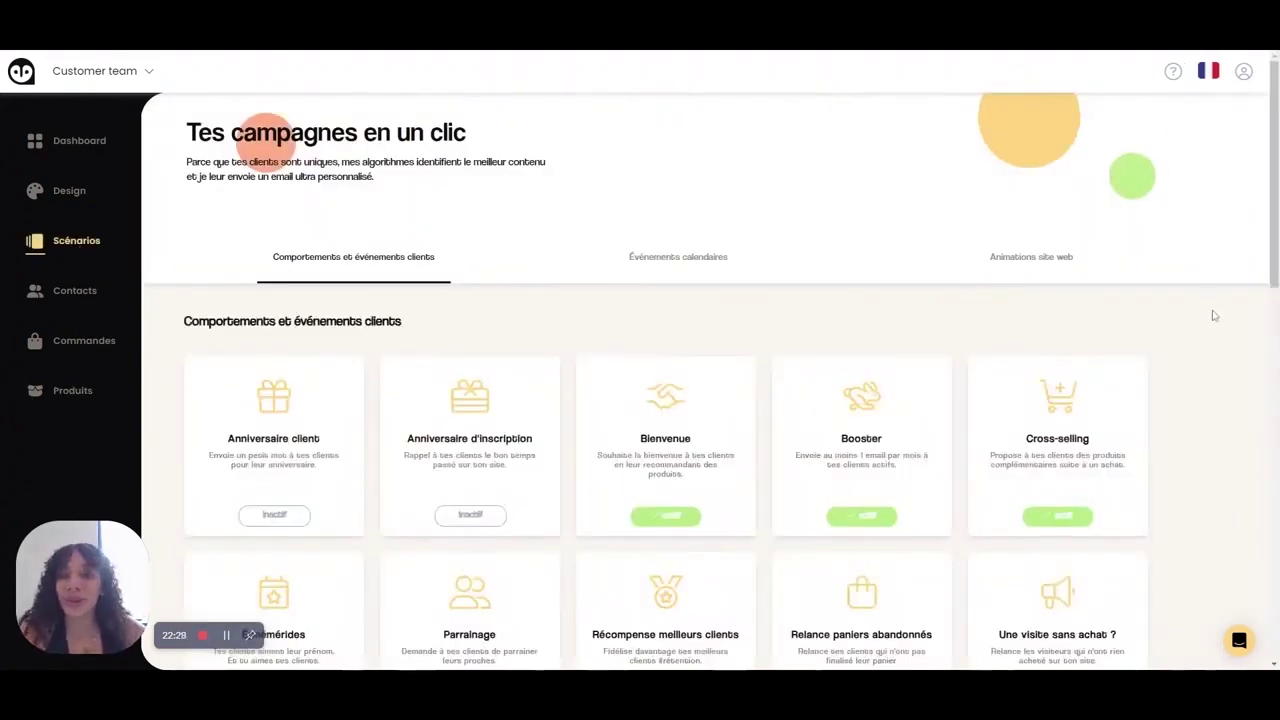
scroll(1240, 330, "down", 2)
scroll(1258, 342, "down", 1)
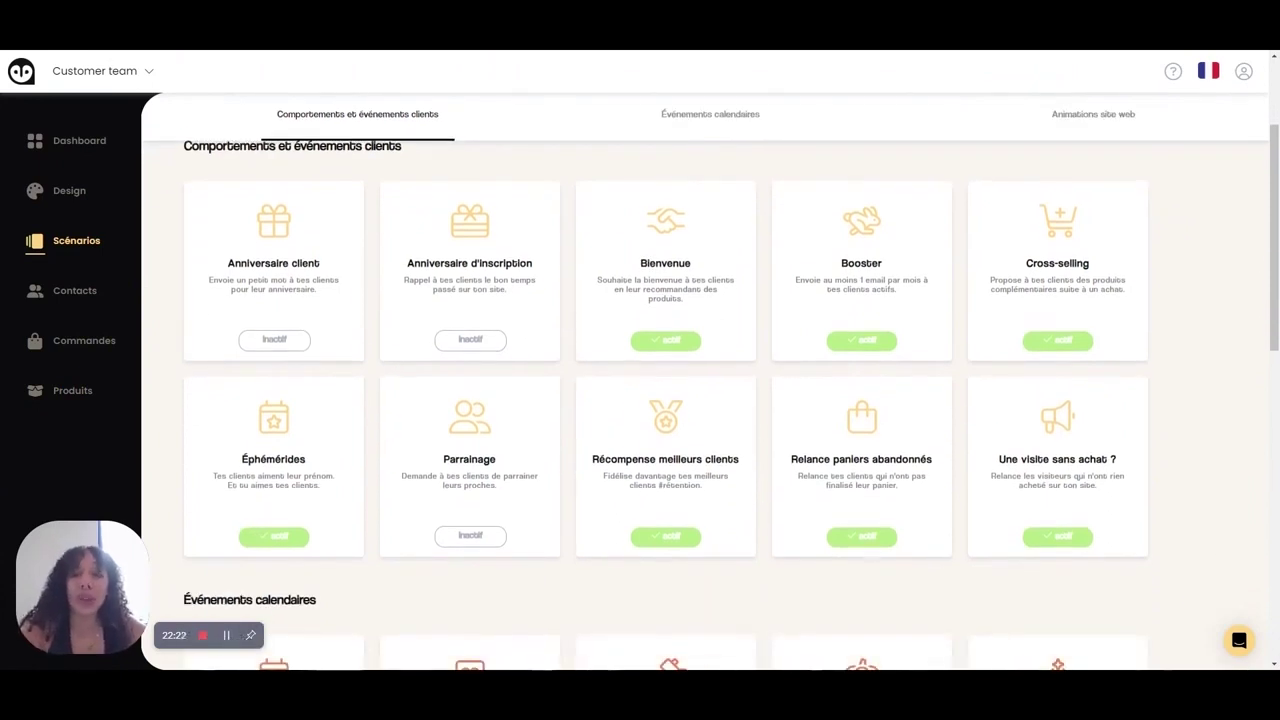
scroll(732, 396, "up", 1)
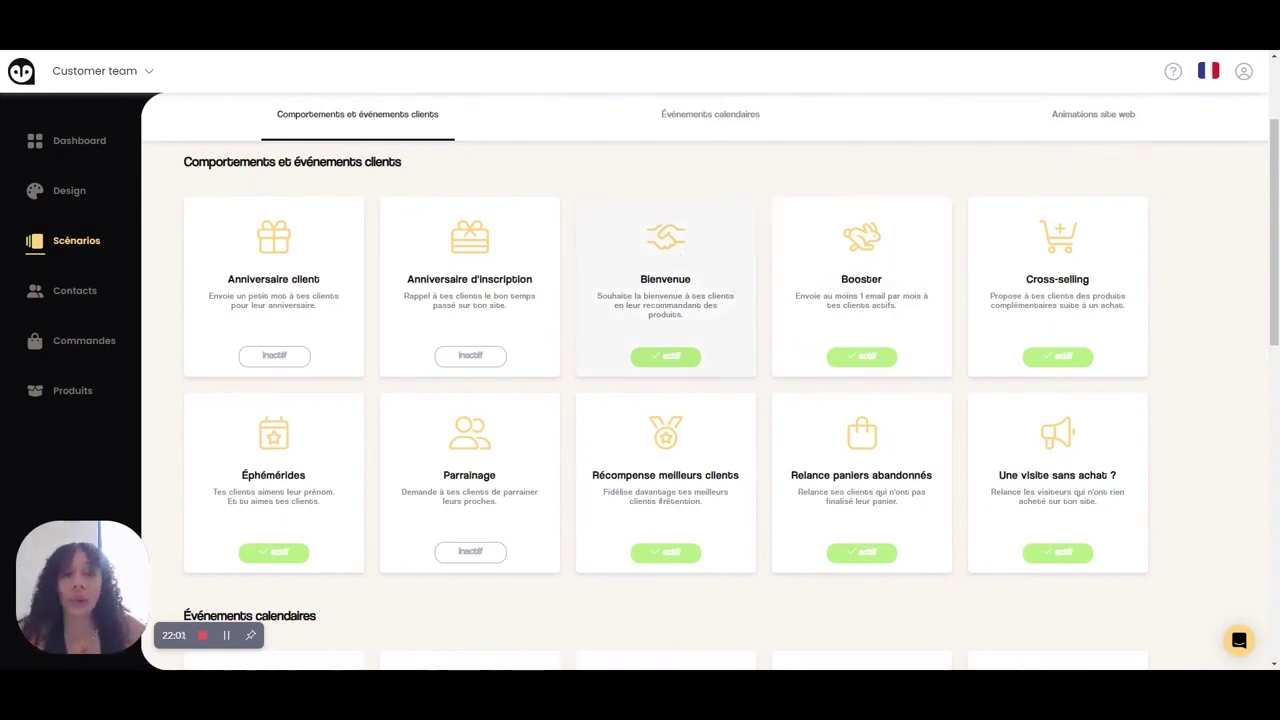
scroll(630, 561, "down", 3)
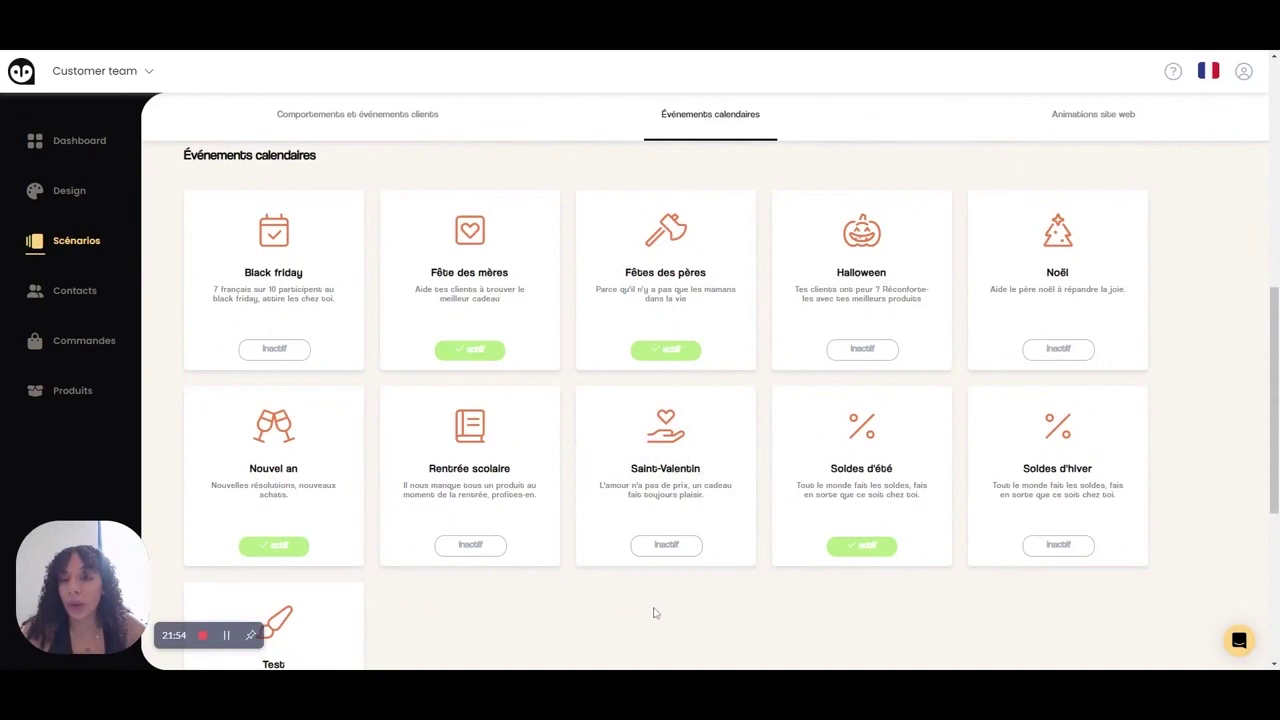
scroll(652, 610, "down", 1)
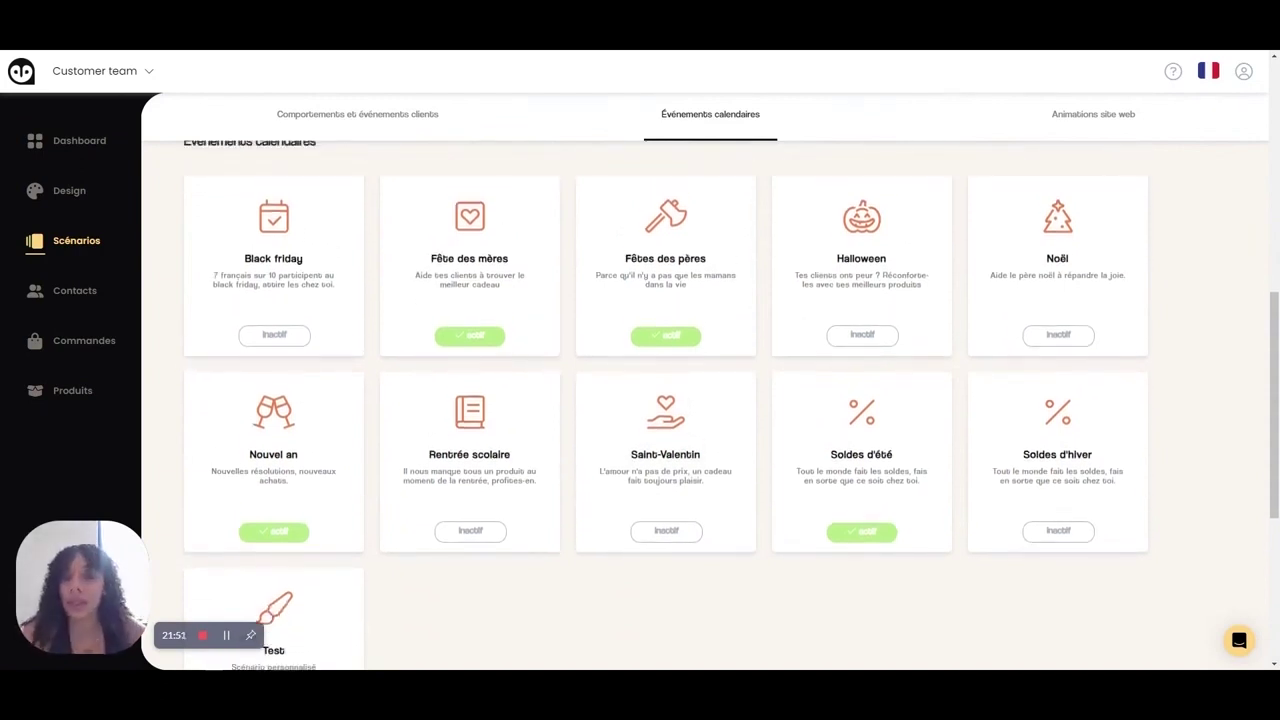
scroll(700, 400, "down", 5)
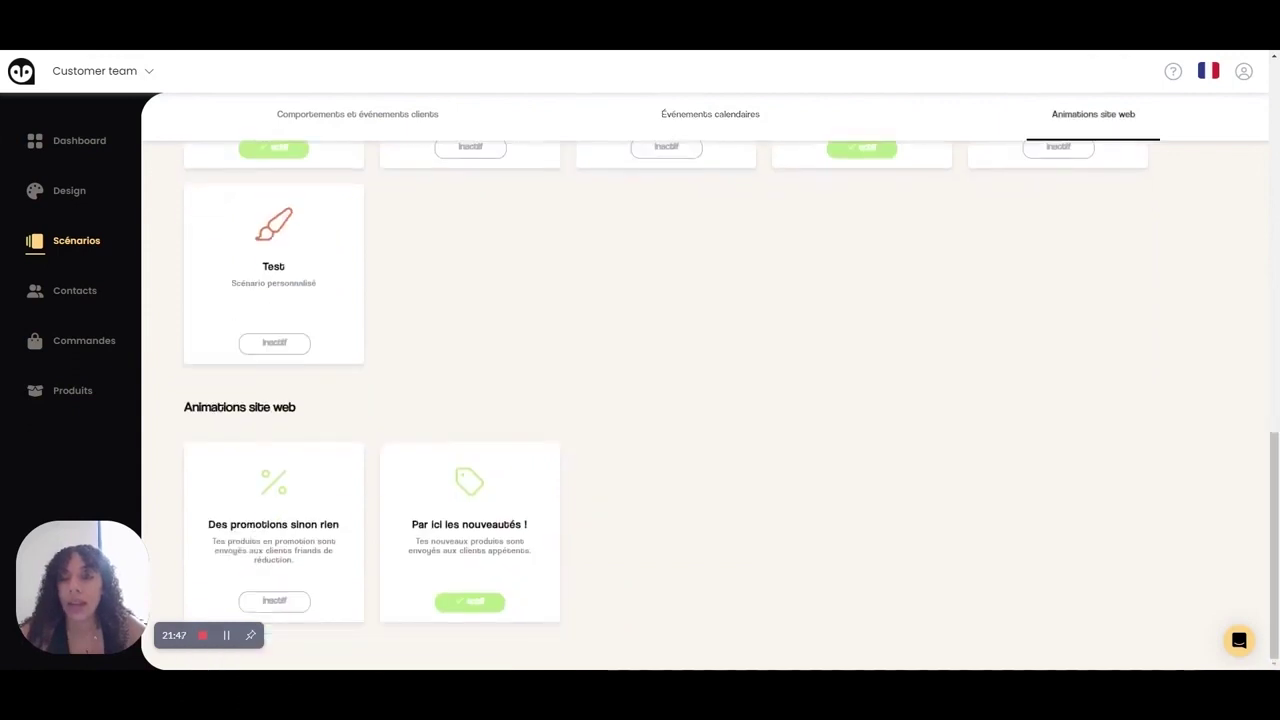
Step: Open the custom Test scenario, examine its name and sending date settings, and return to the scenario overview
left_click(310, 263)
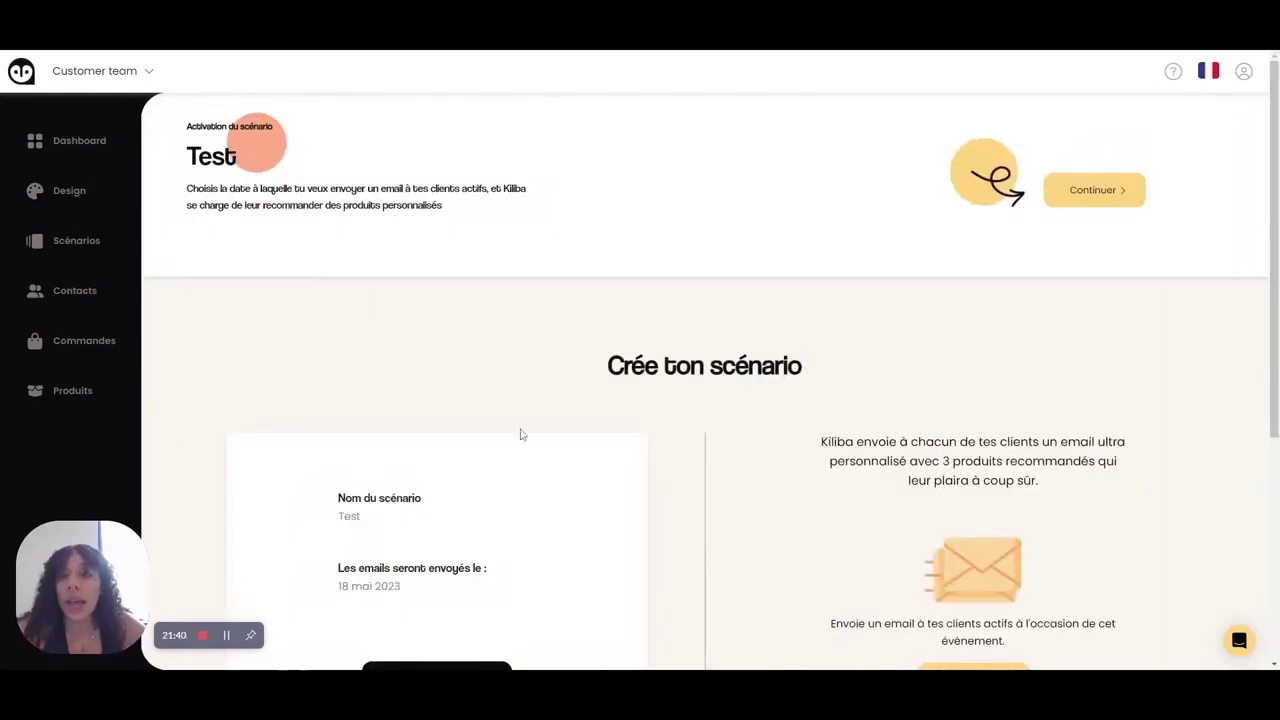
scroll(521, 434, "down", 4)
scroll(521, 434, "up", 4)
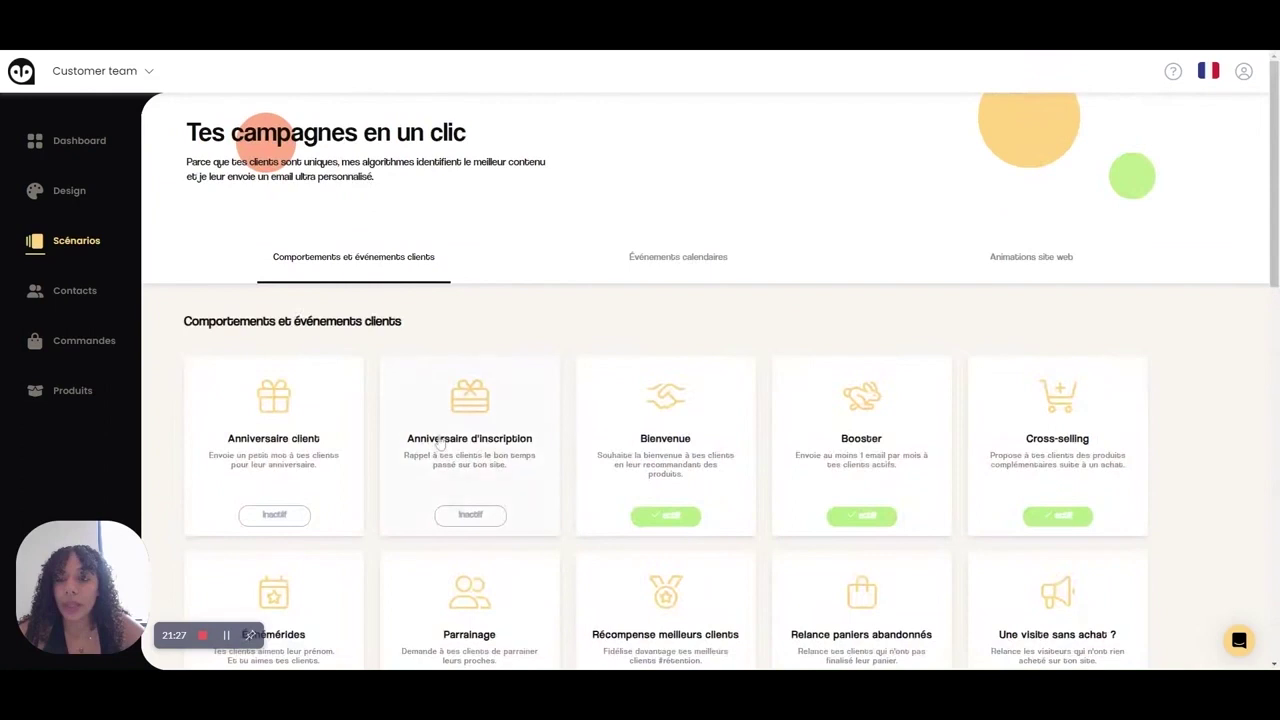
Step: Examine the website animation scenarios, including "Par ici les nouveautés !", and switch to the contacts page
scroll(440, 443, "down", 10)
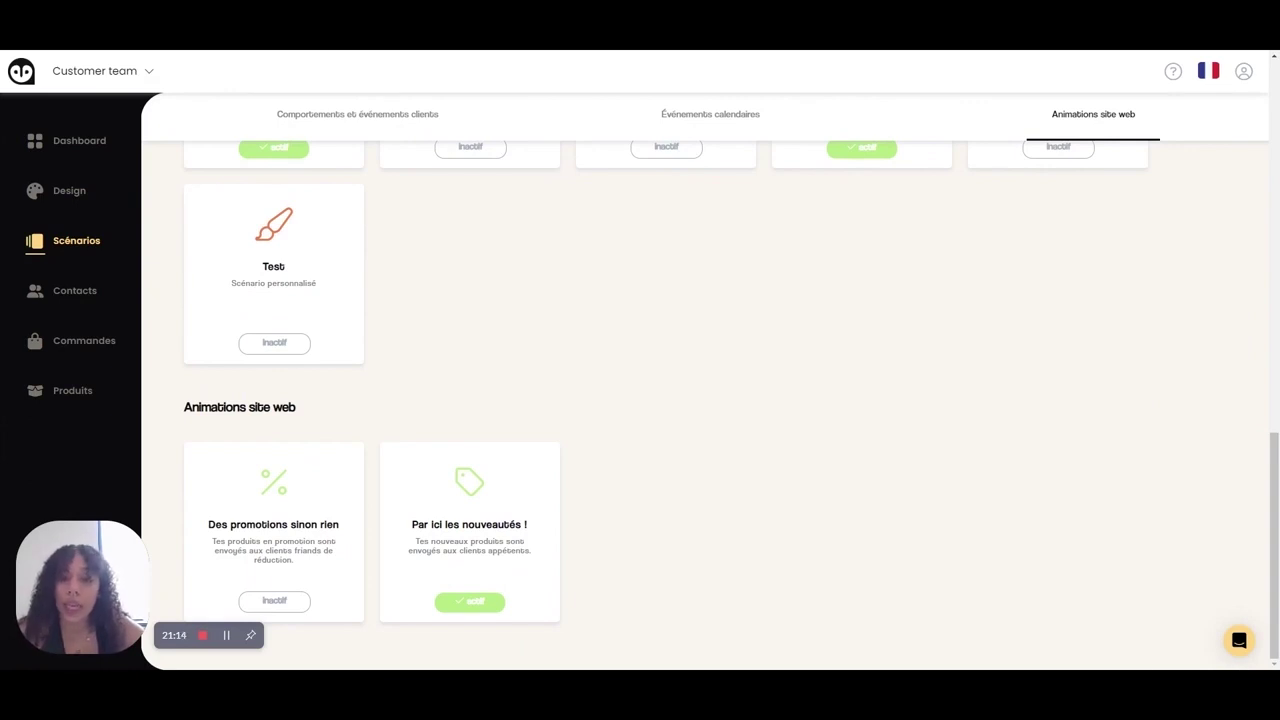
left_click(503, 526)
left_click(80, 290)
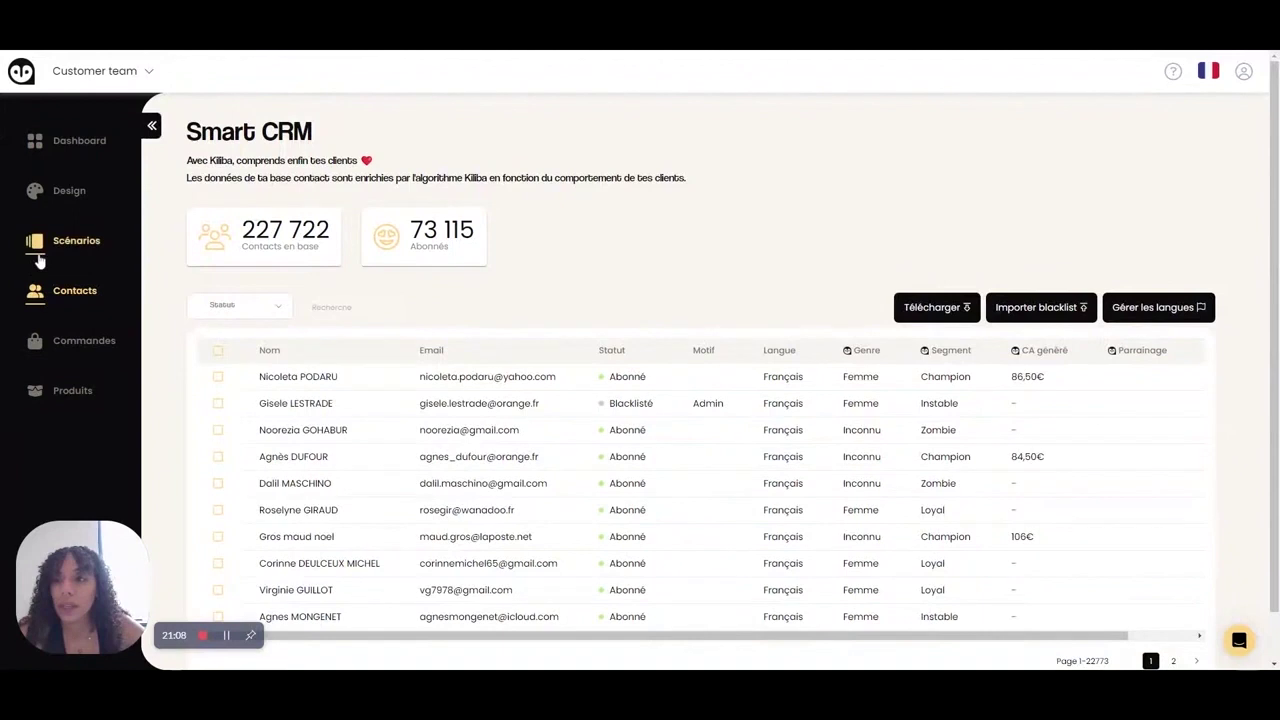
Step: Return to the scenarios, open the Parrainage scenario, and examine its objective and the explanation of how it works
left_click(38, 250)
scroll(817, 349, "down", 6)
scroll(817, 349, "down", 3)
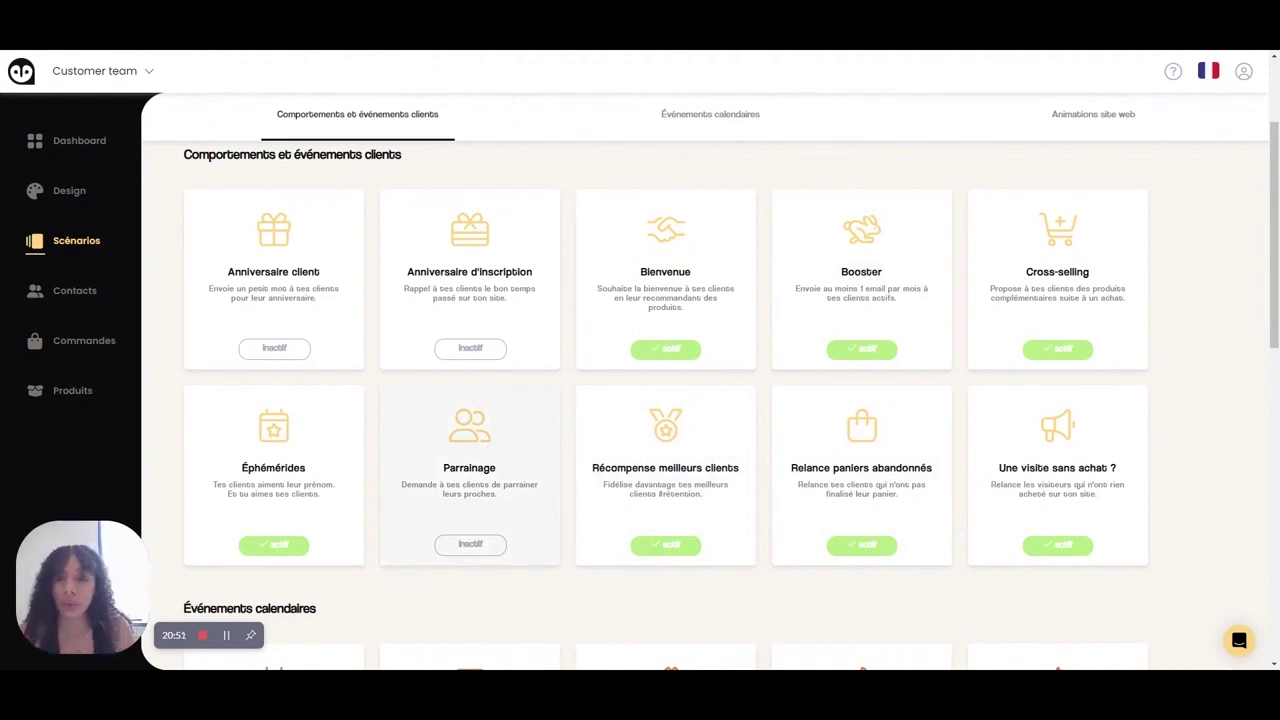
left_click(489, 450)
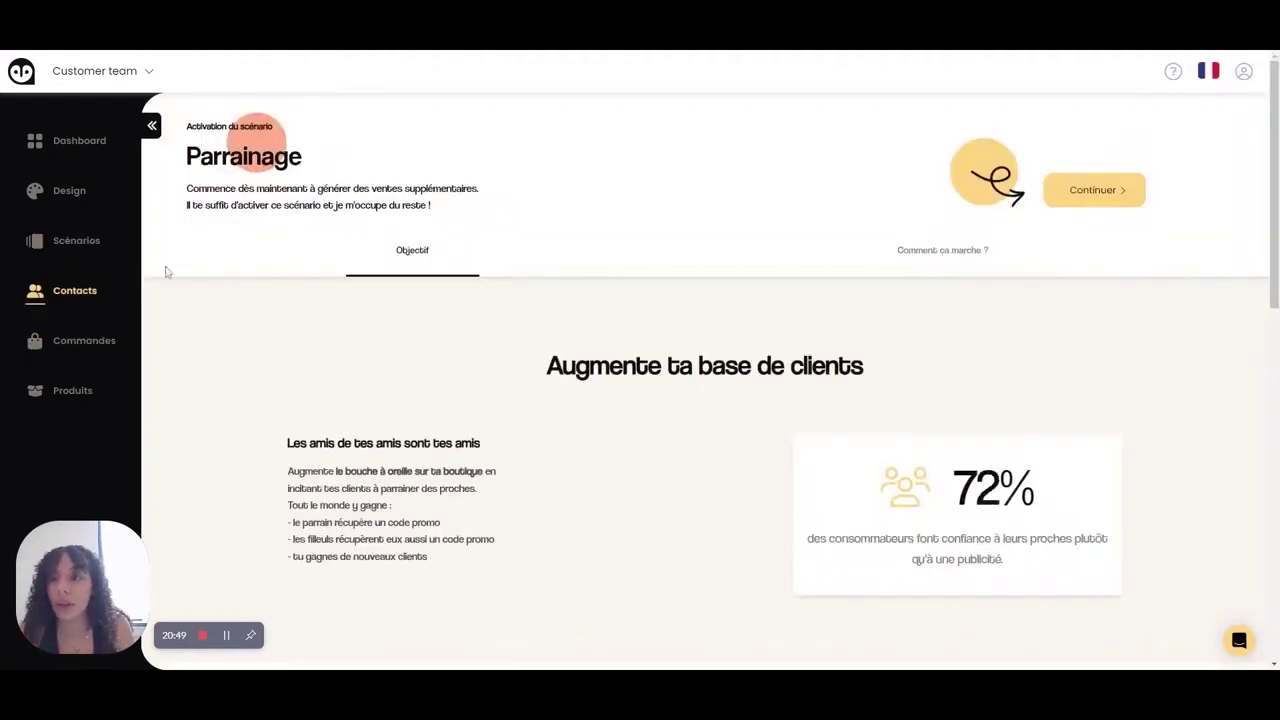
scroll(474, 391, "down", 1)
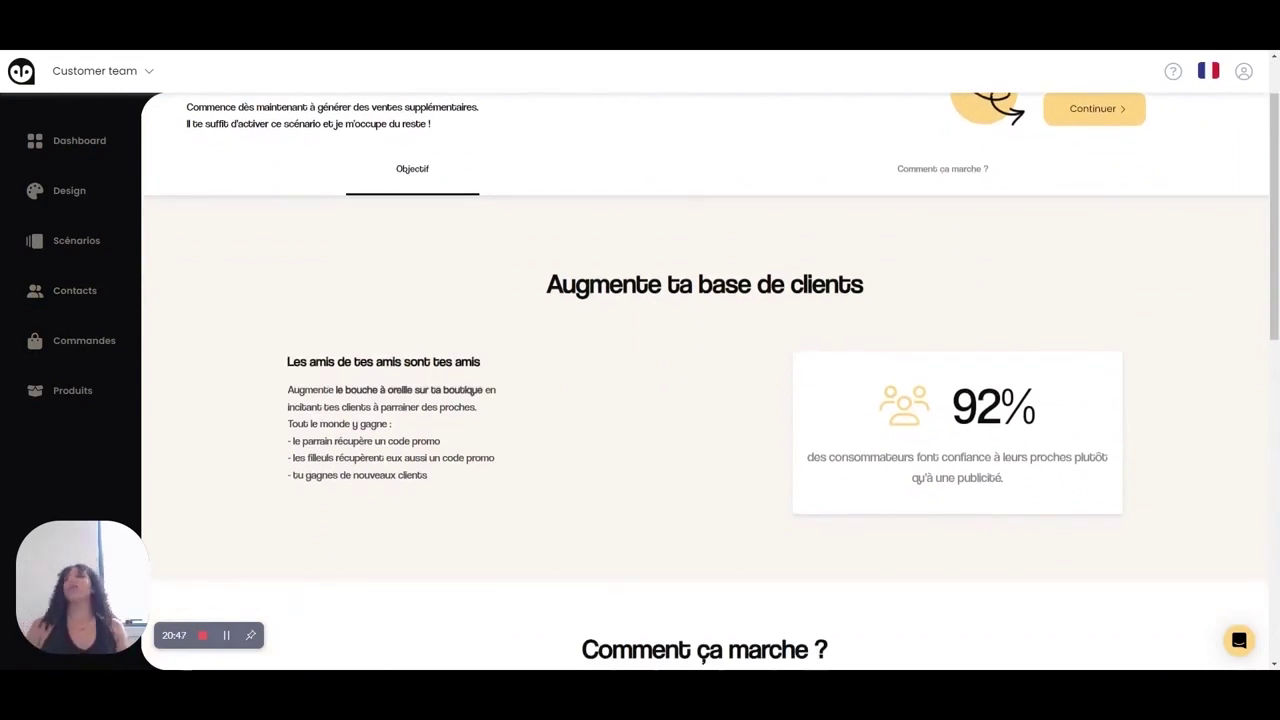
scroll(474, 391, "down", 6)
scroll(474, 391, "down", 1)
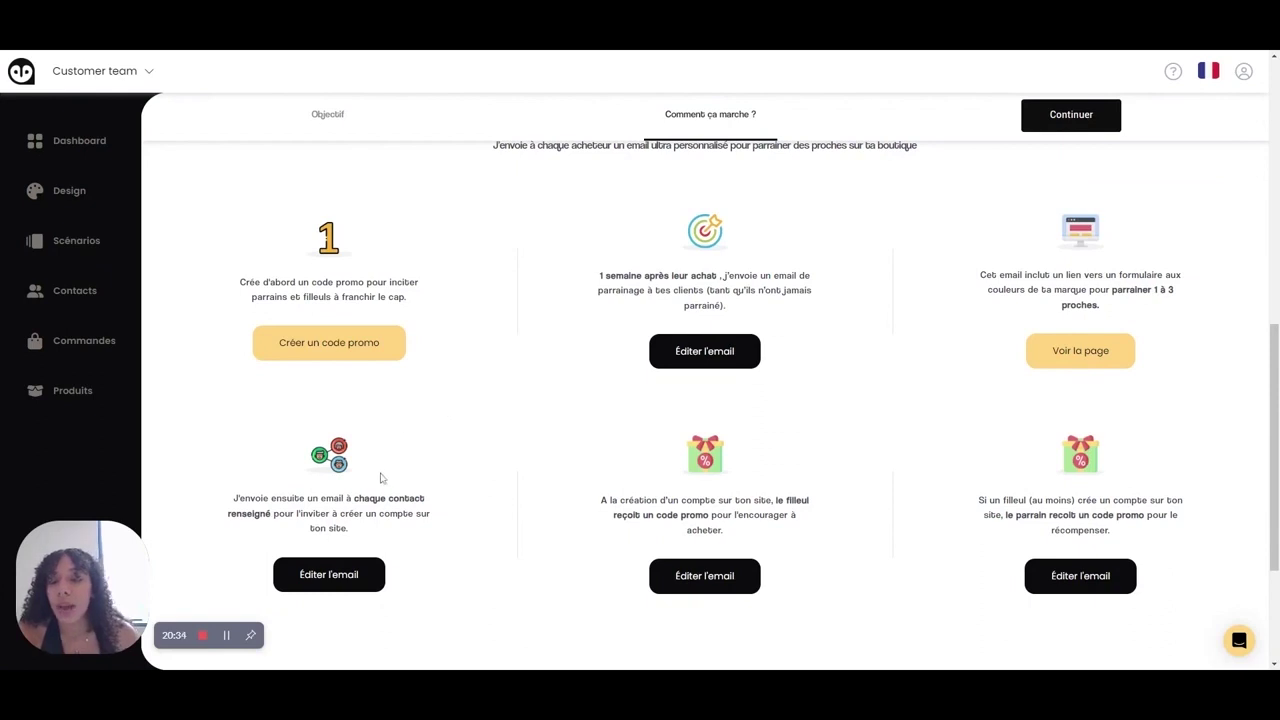
Step: Open the Parrainage promo code settings, compare manual and automatic coupons, and examine the reduction units, validity and options
left_click(320, 341)
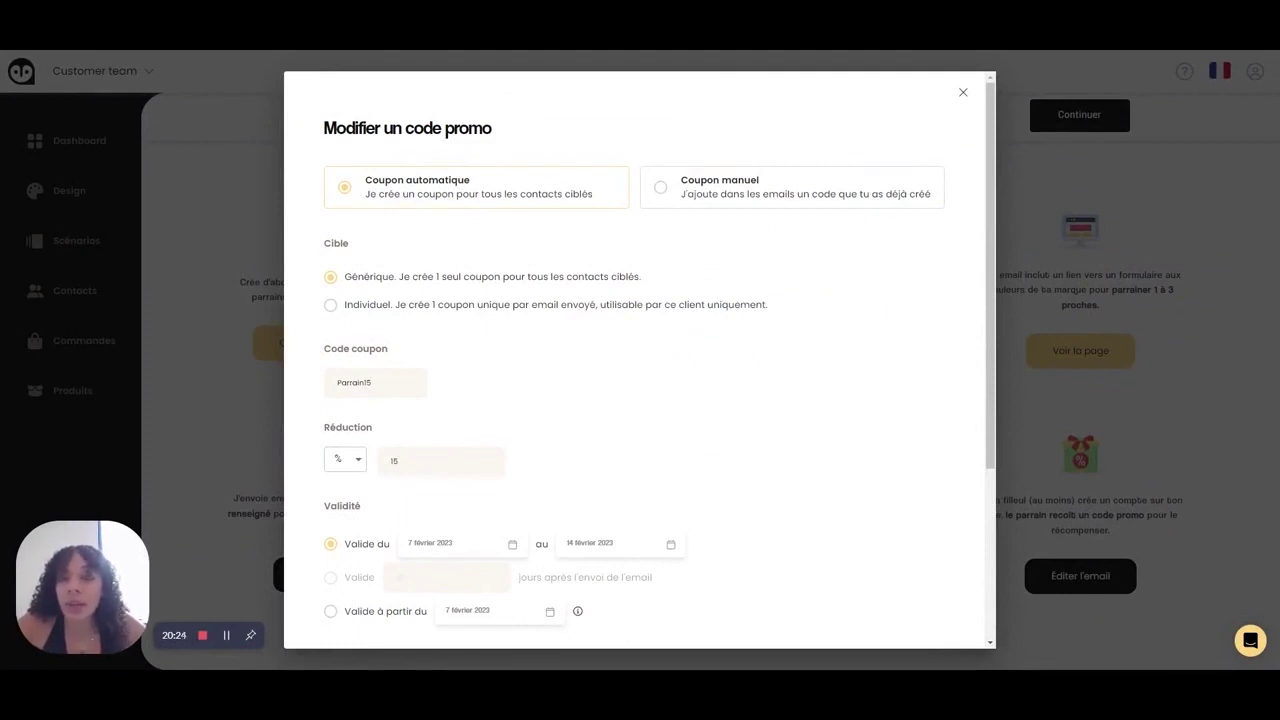
left_click(671, 183)
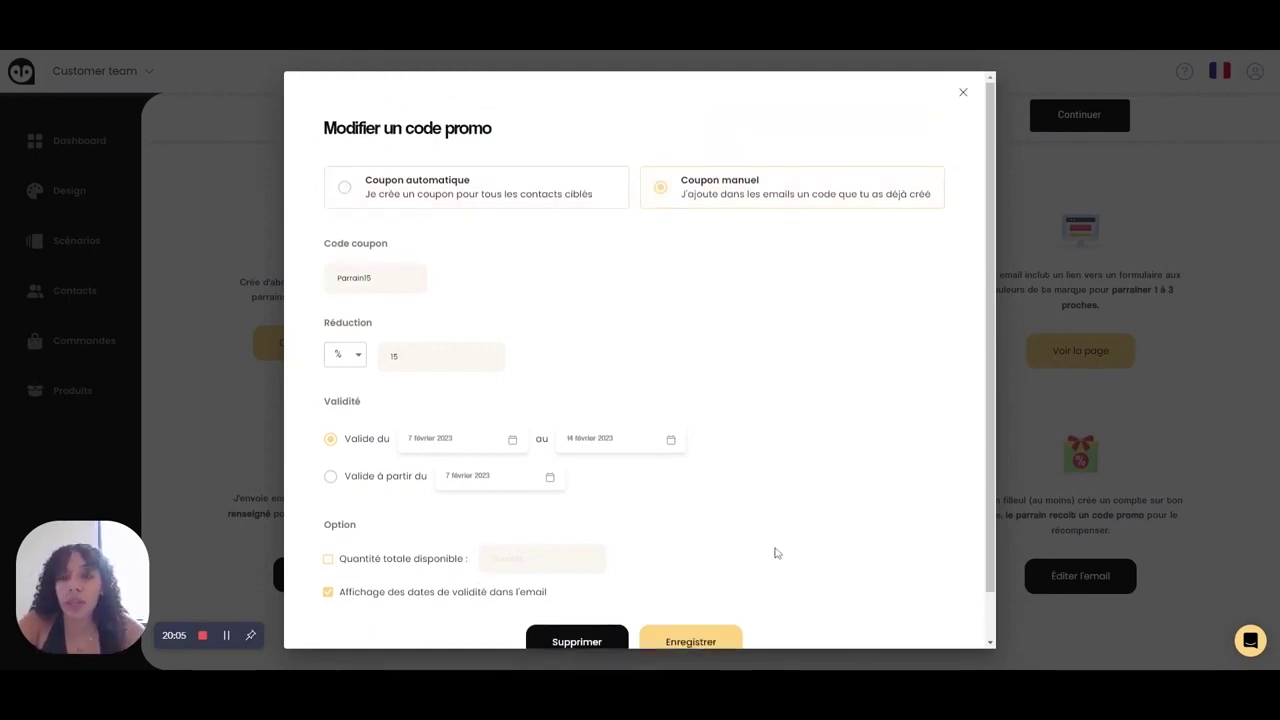
left_click(443, 194)
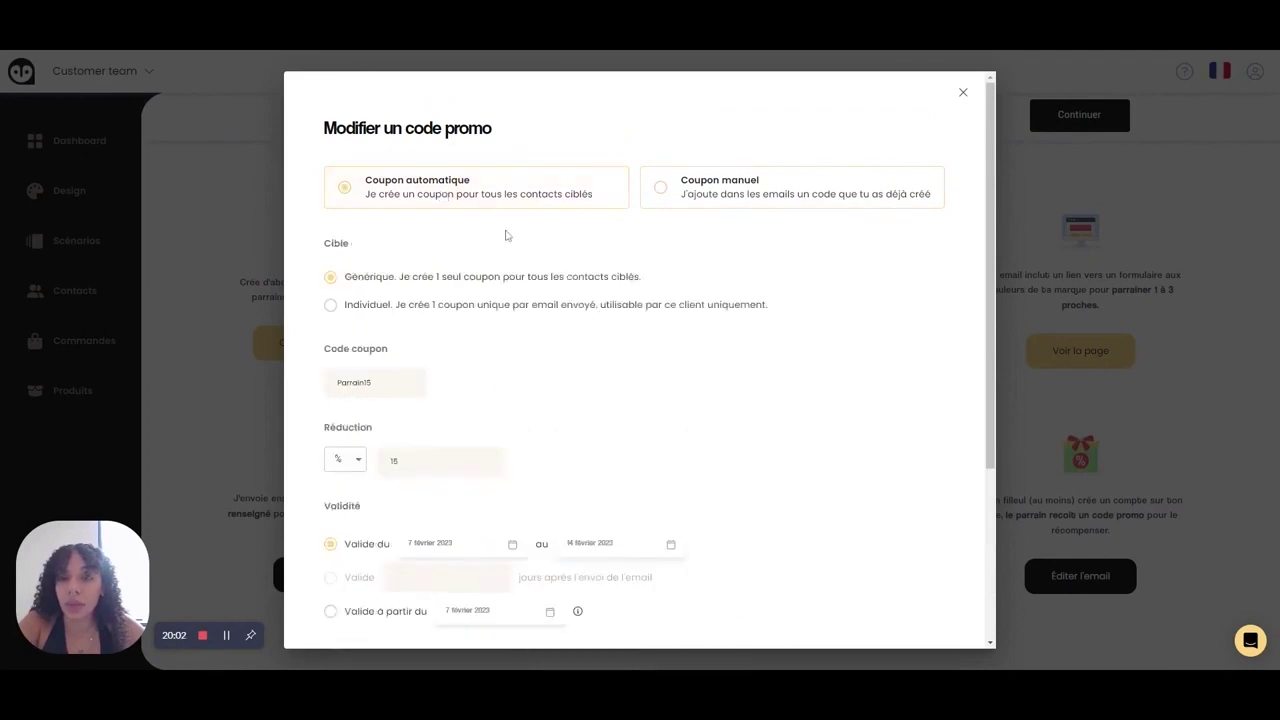
scroll(815, 380, "down", 2)
scroll(815, 380, "up", 1)
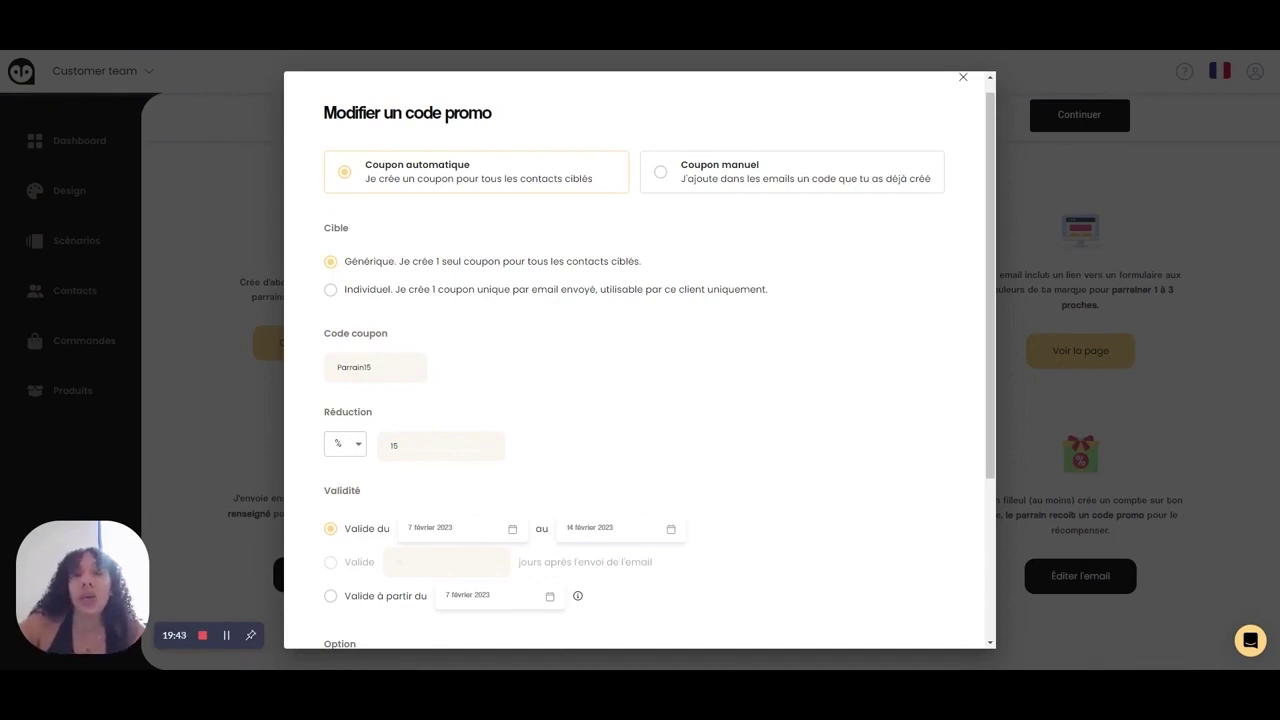
scroll(577, 366, "down", 3)
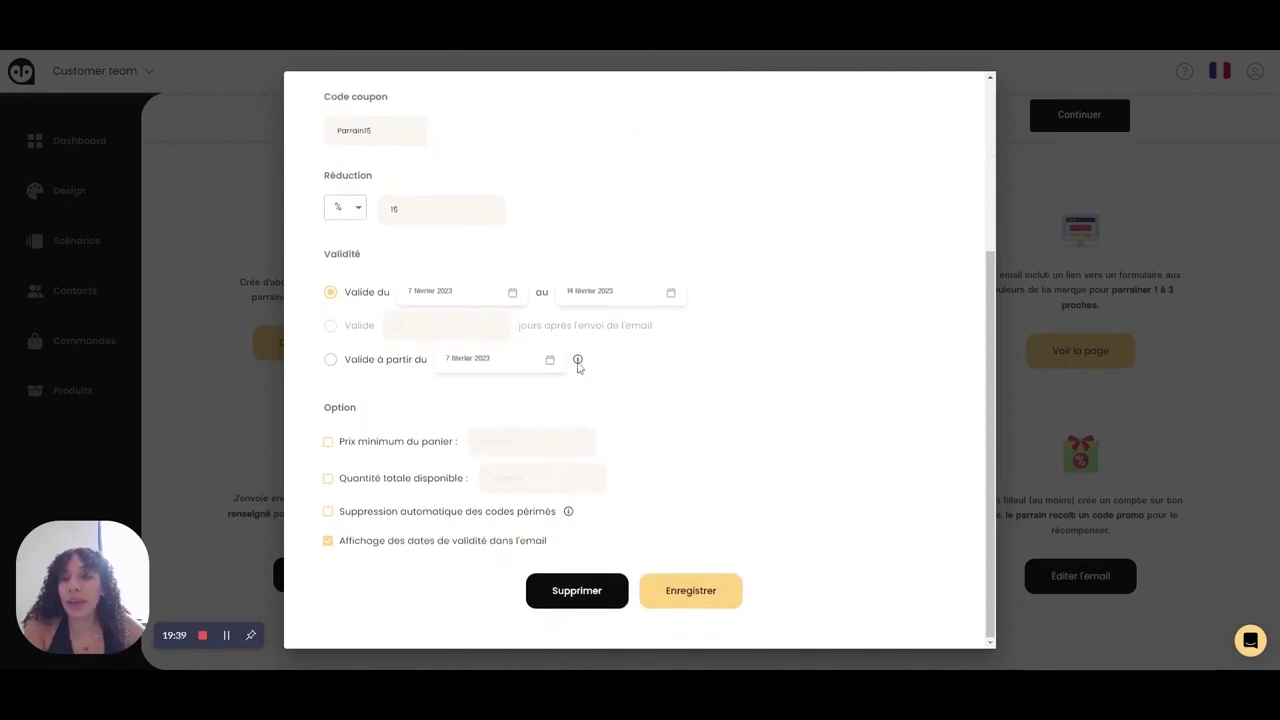
left_click(345, 210)
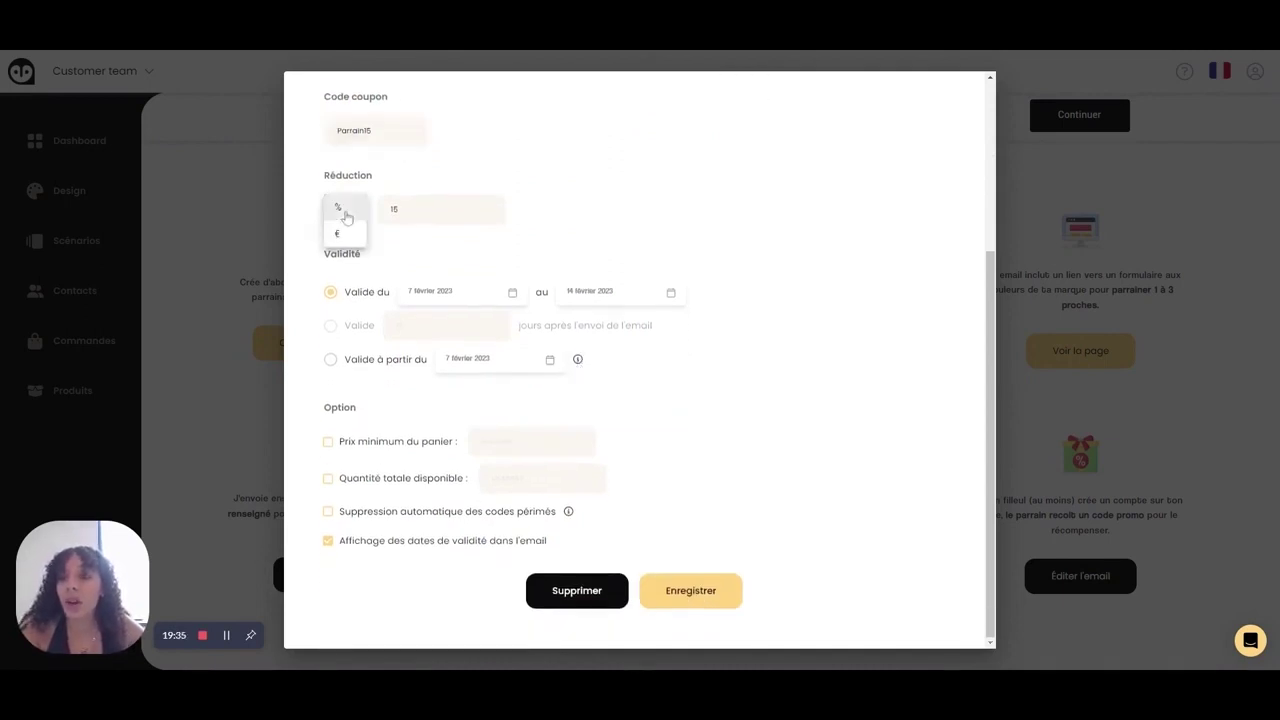
left_click(391, 240)
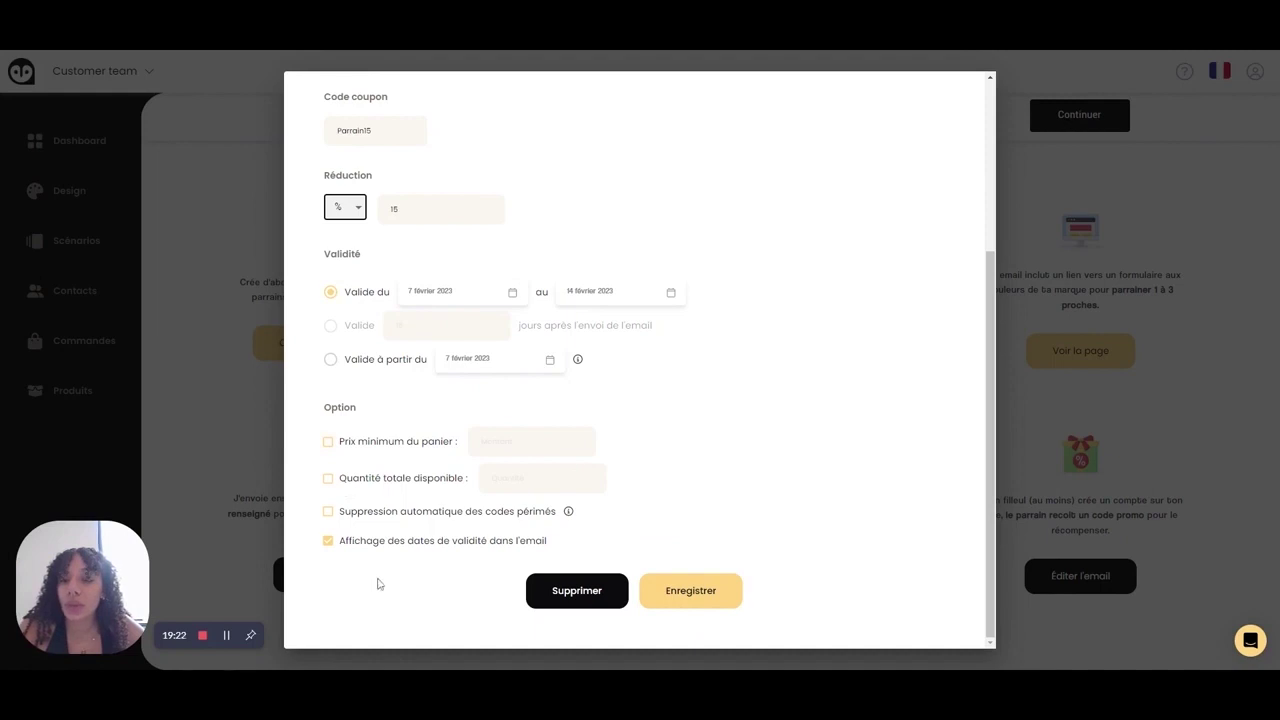
Step: Enable a minimum basket price of 15 for the Parrain15 promo code and save it
left_click(329, 443)
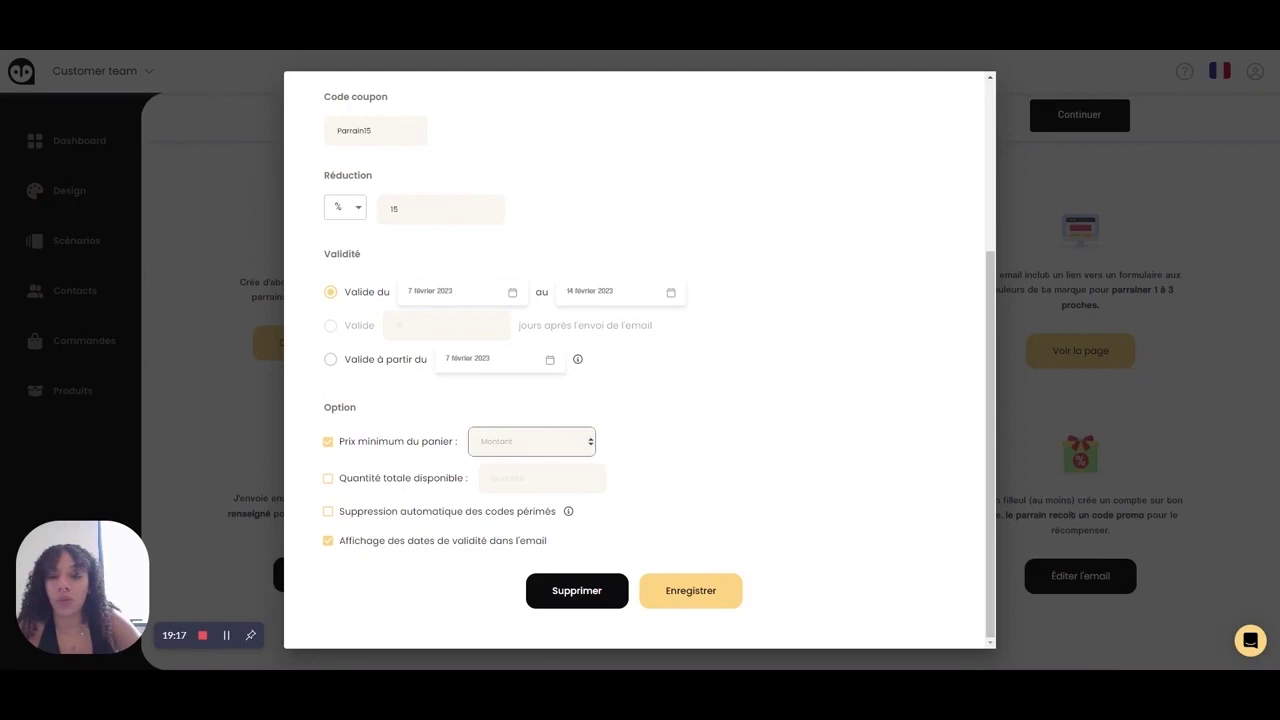
type("1")
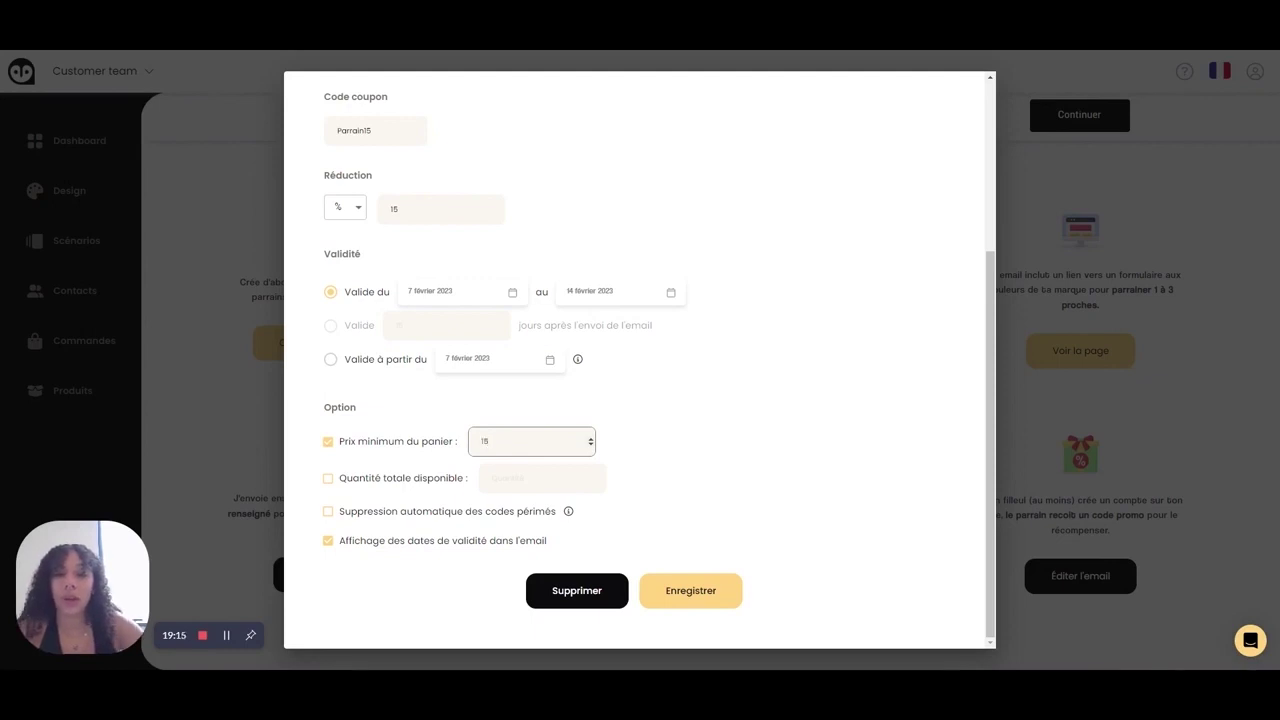
type("5")
left_click(721, 604)
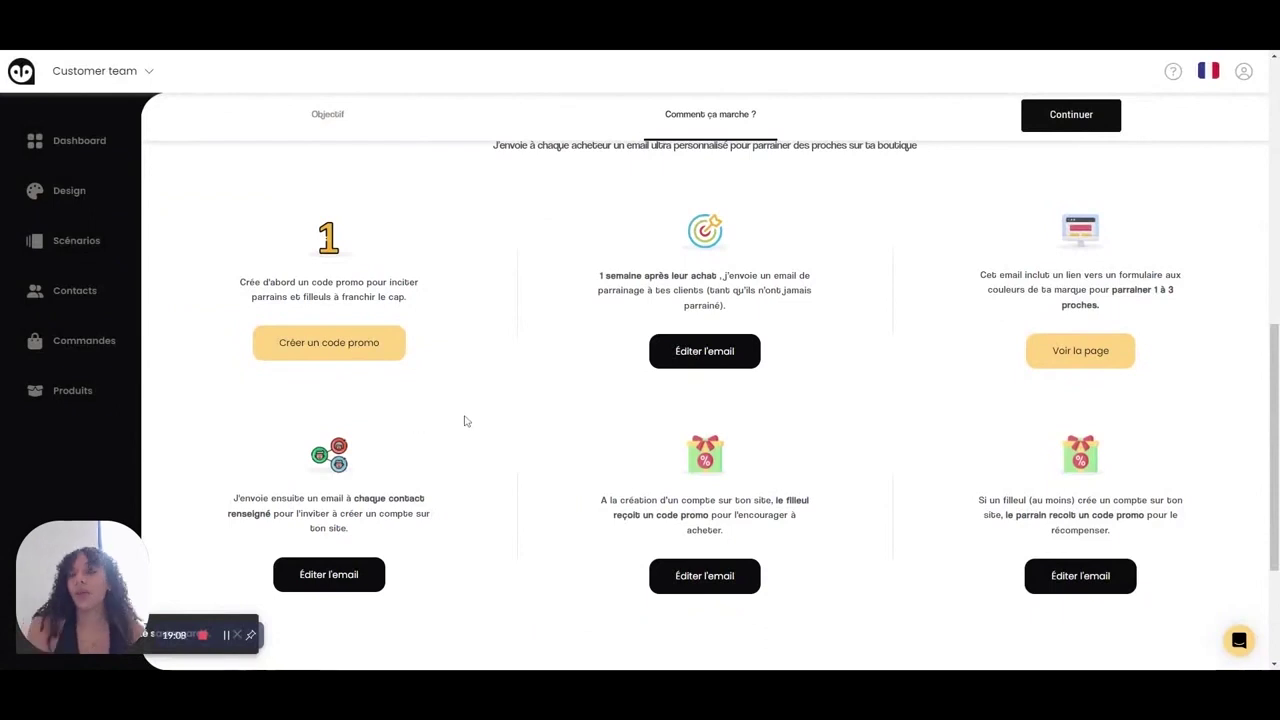
Step: Open the invitation email sent to each referred contact and examine its template from subject line to footer
left_click(330, 575)
scroll(936, 347, "down", 3)
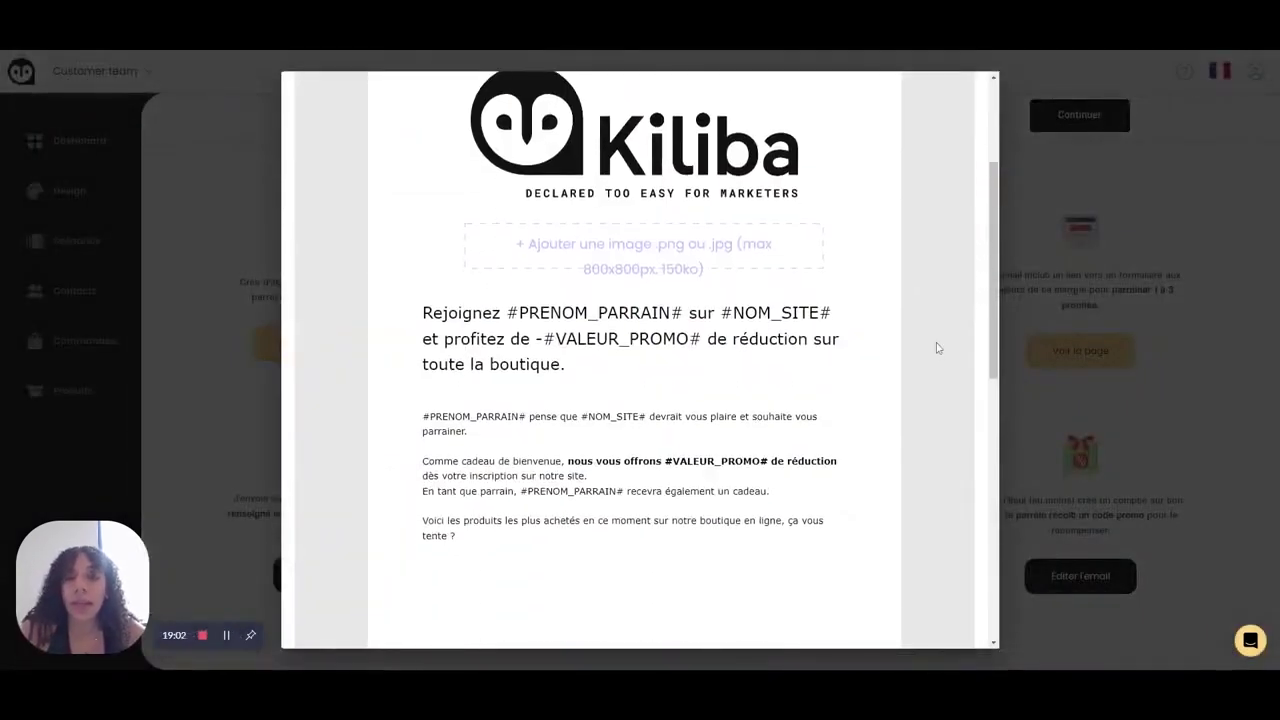
scroll(763, 443, "up", 2)
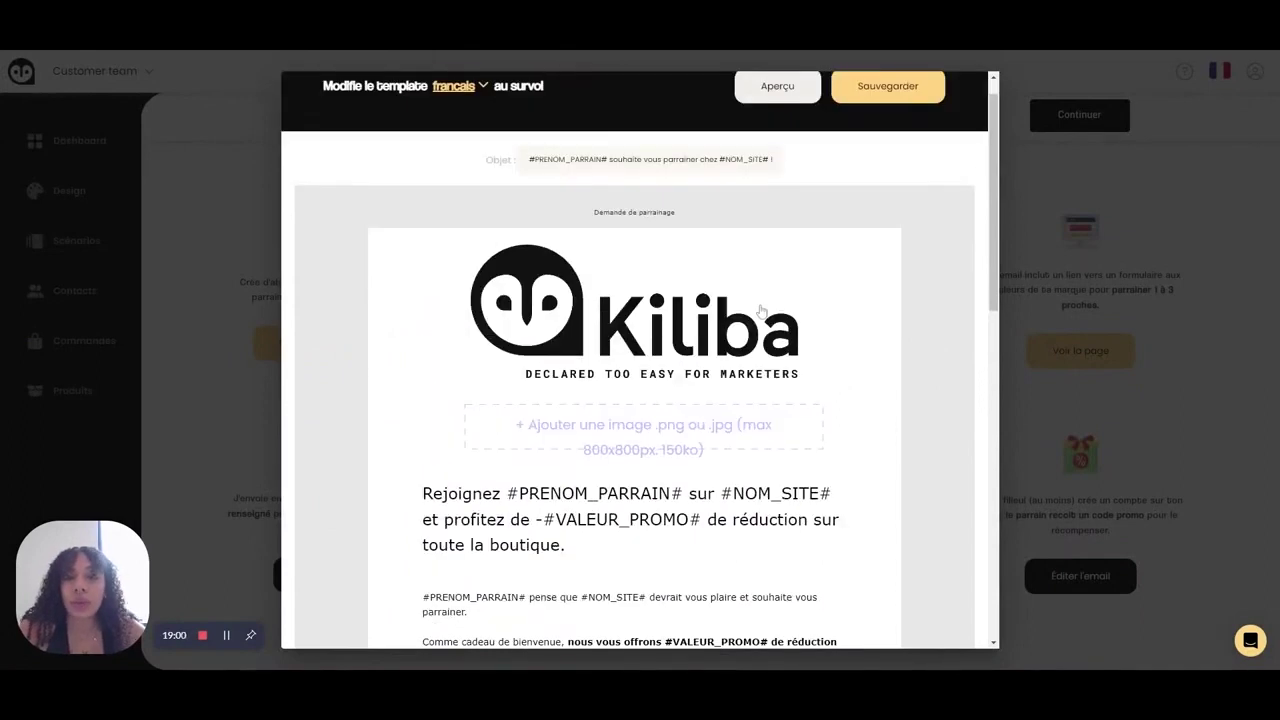
scroll(763, 443, "down", 6)
scroll(634, 360, "down", 3)
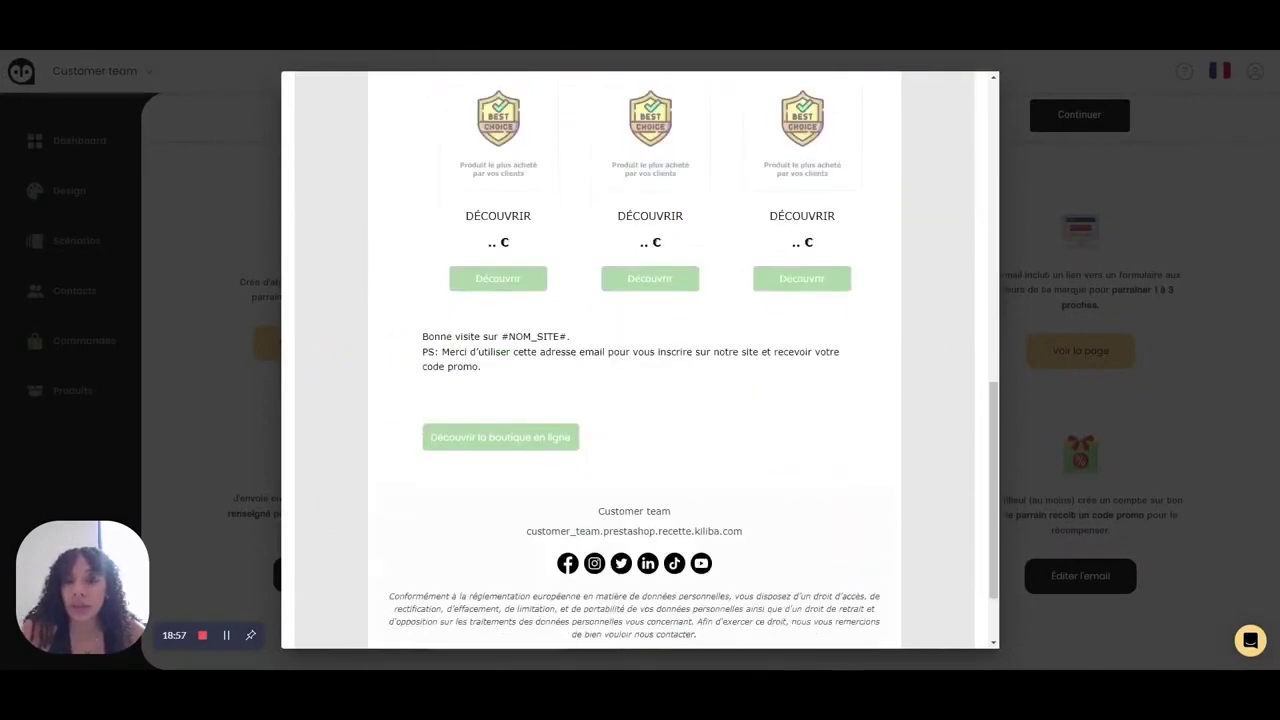
scroll(763, 489, "up", 7)
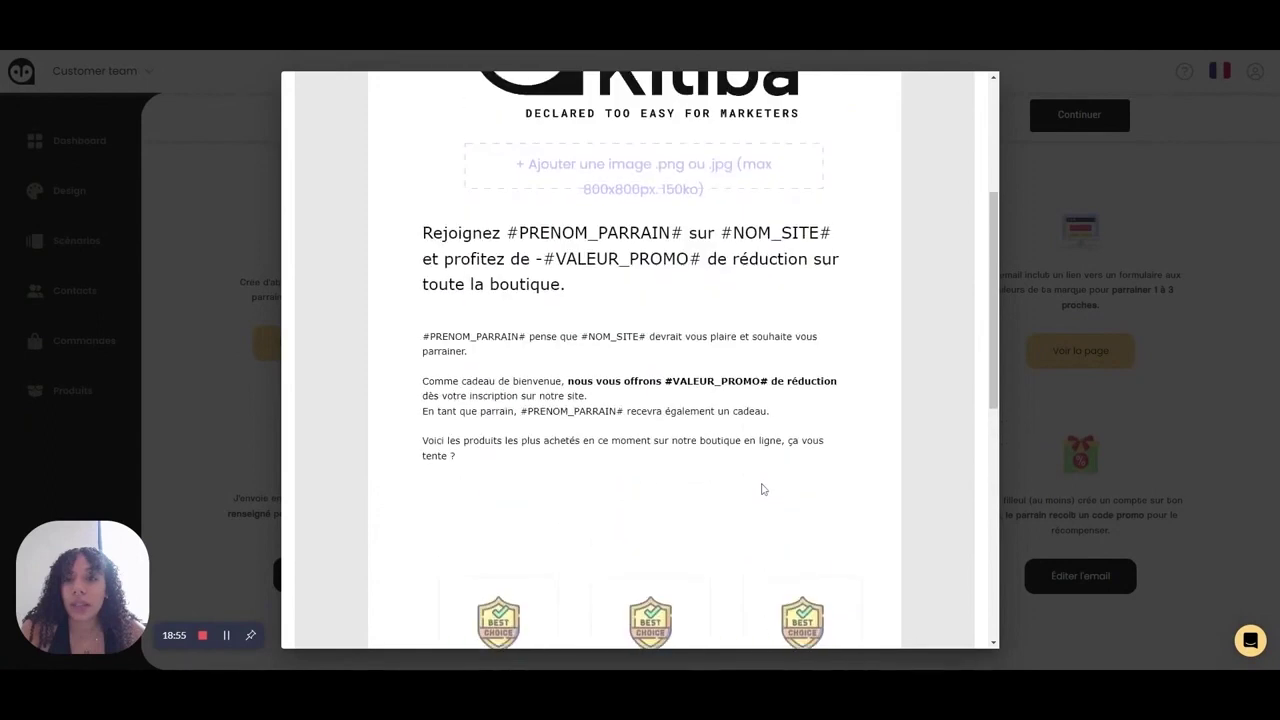
scroll(708, 282, "up", 1)
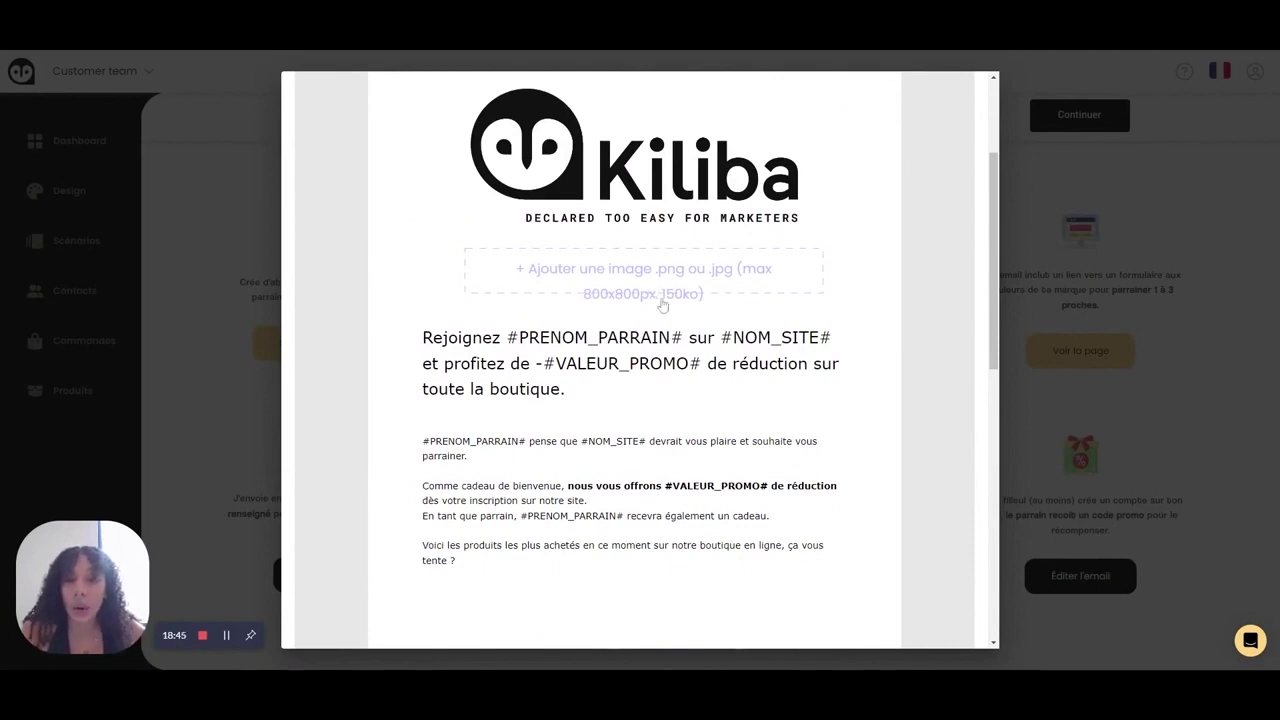
Step: Examine the editable title, body text and subtitle blocks of the invitation email, along with its product section
scroll(634, 360, "down", 1)
left_click(566, 316)
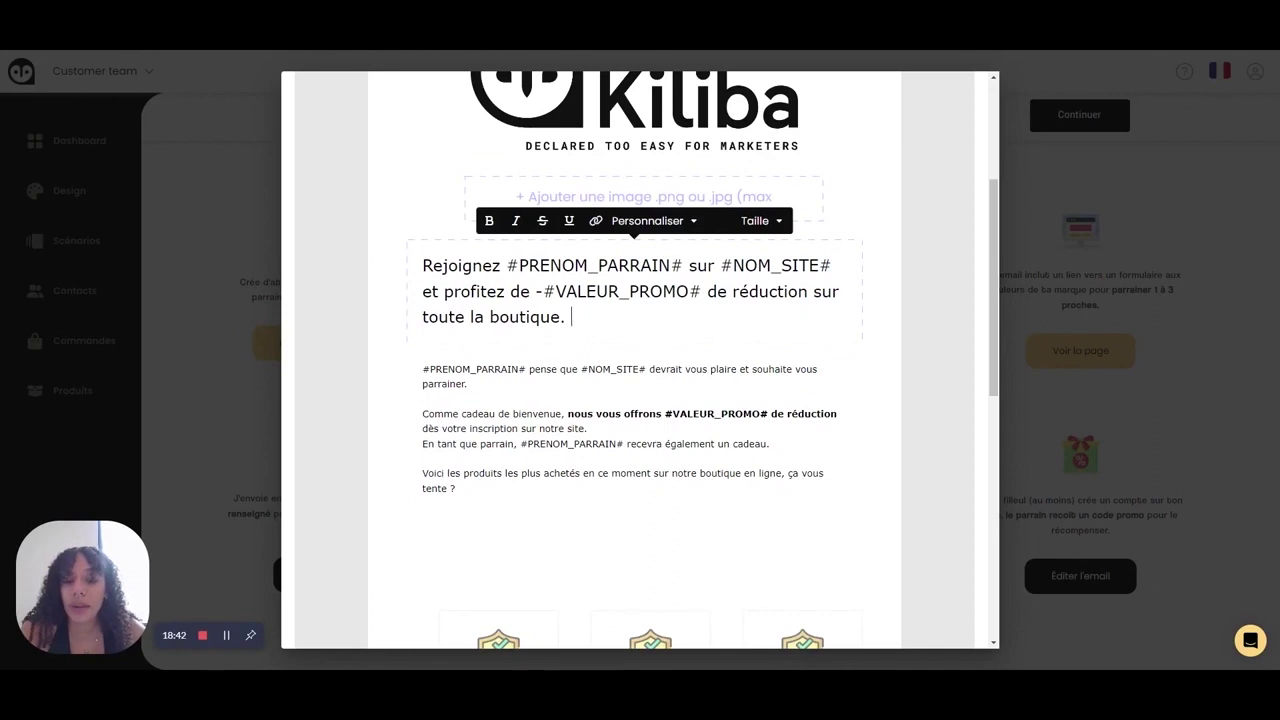
key("BackSpace")
key("BackSpace")
left_click(634, 430)
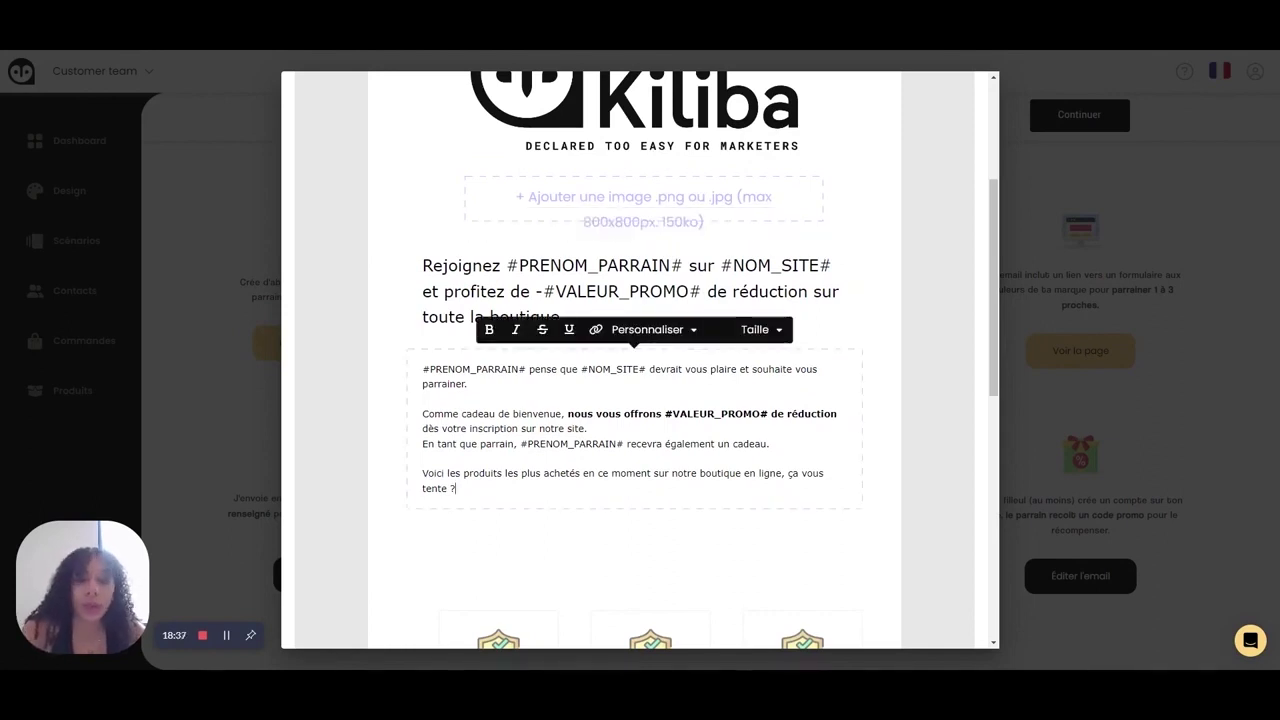
scroll(634, 400, "down", 4)
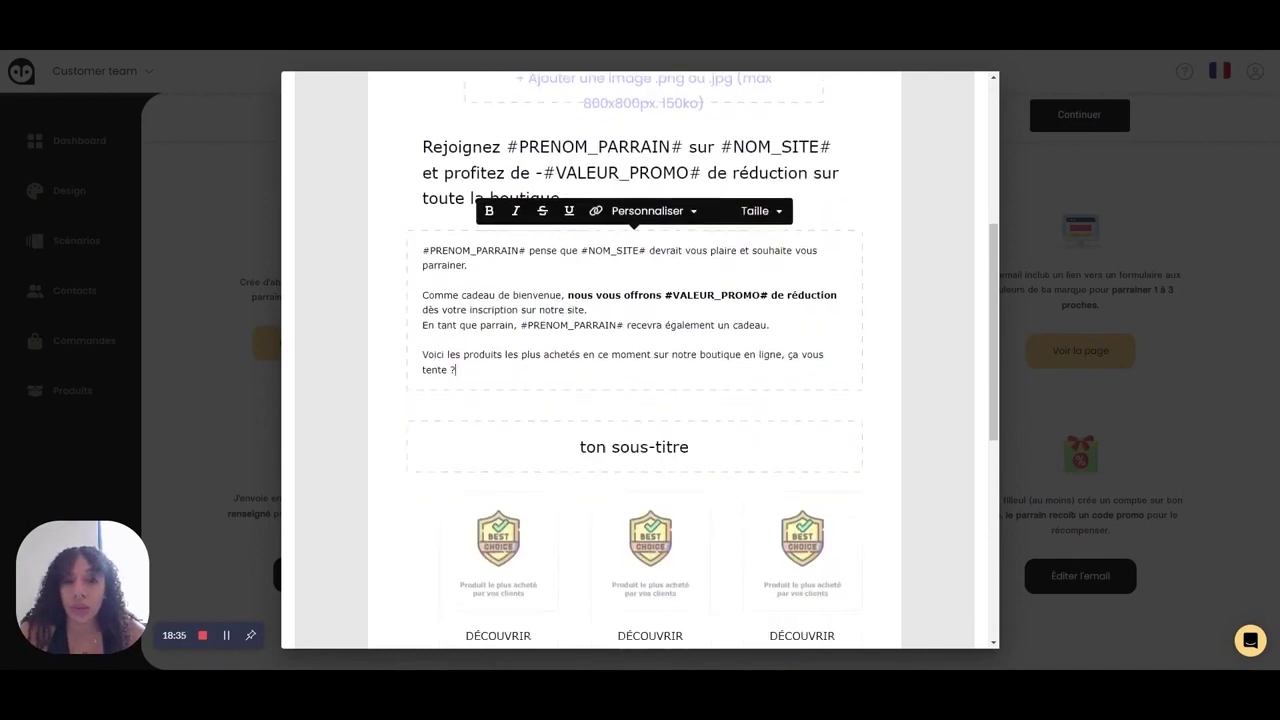
left_click(634, 286)
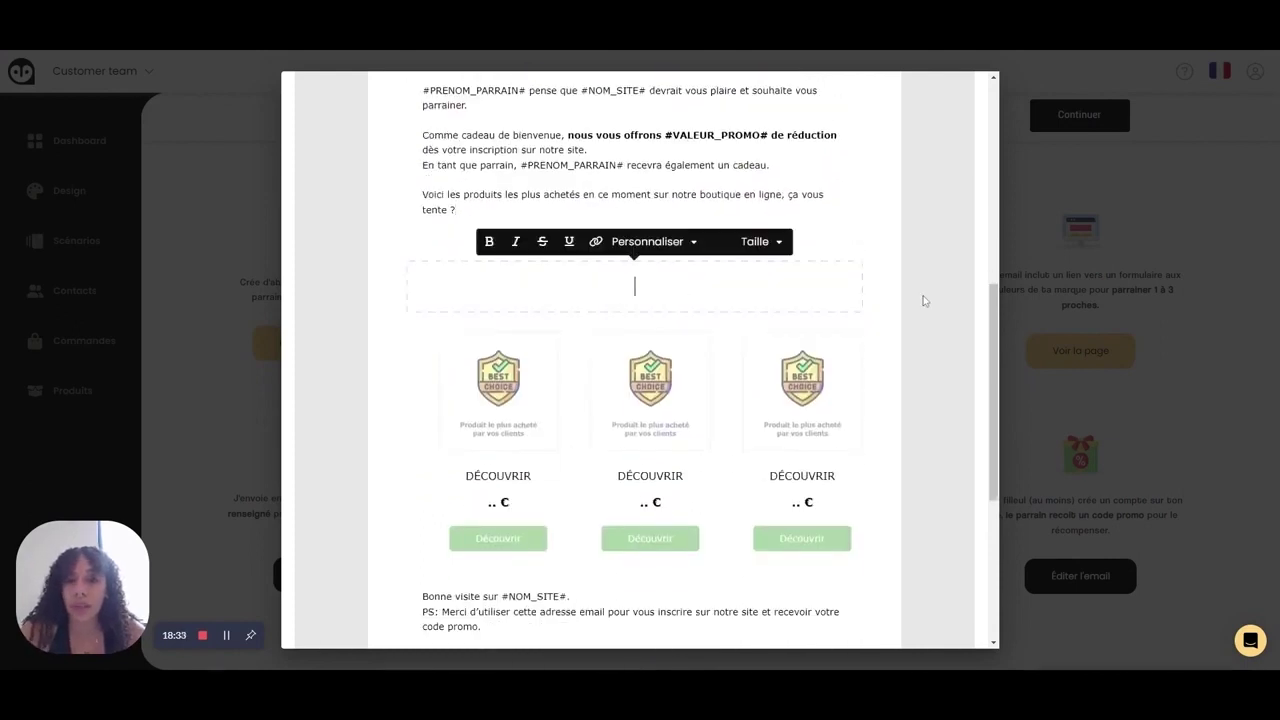
scroll(866, 390, "down", 3)
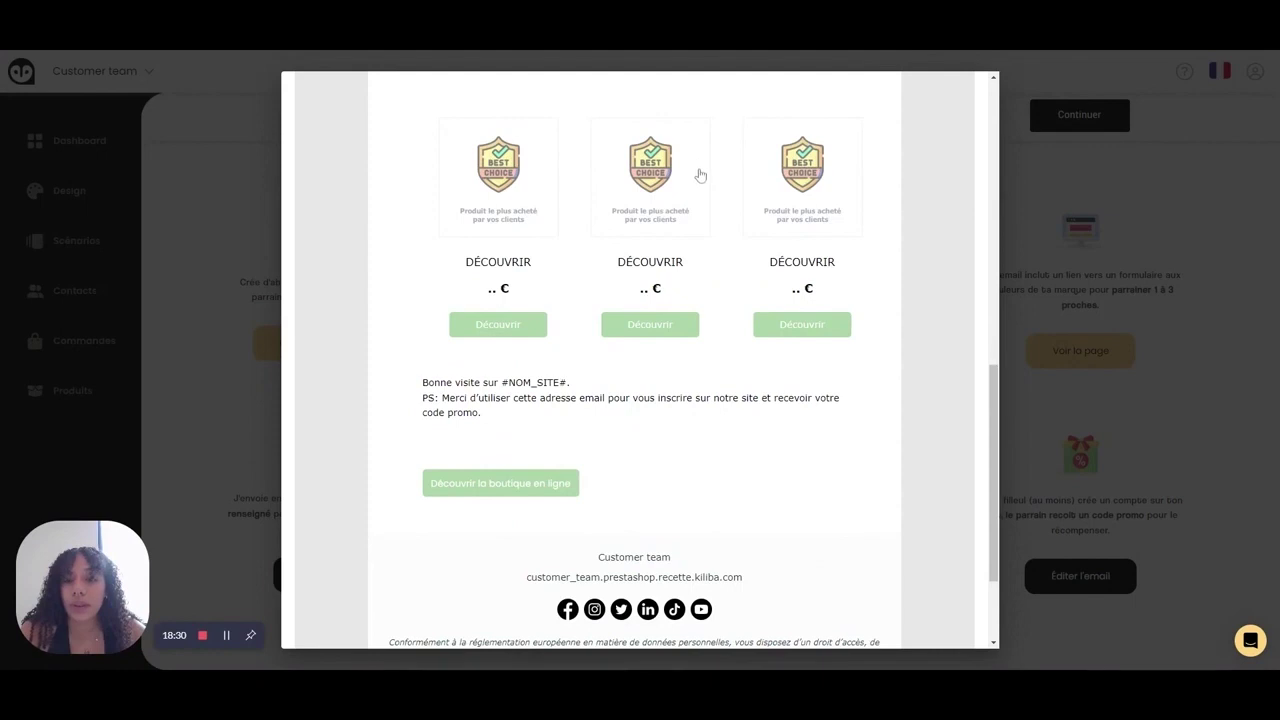
scroll(657, 336, "up", 2)
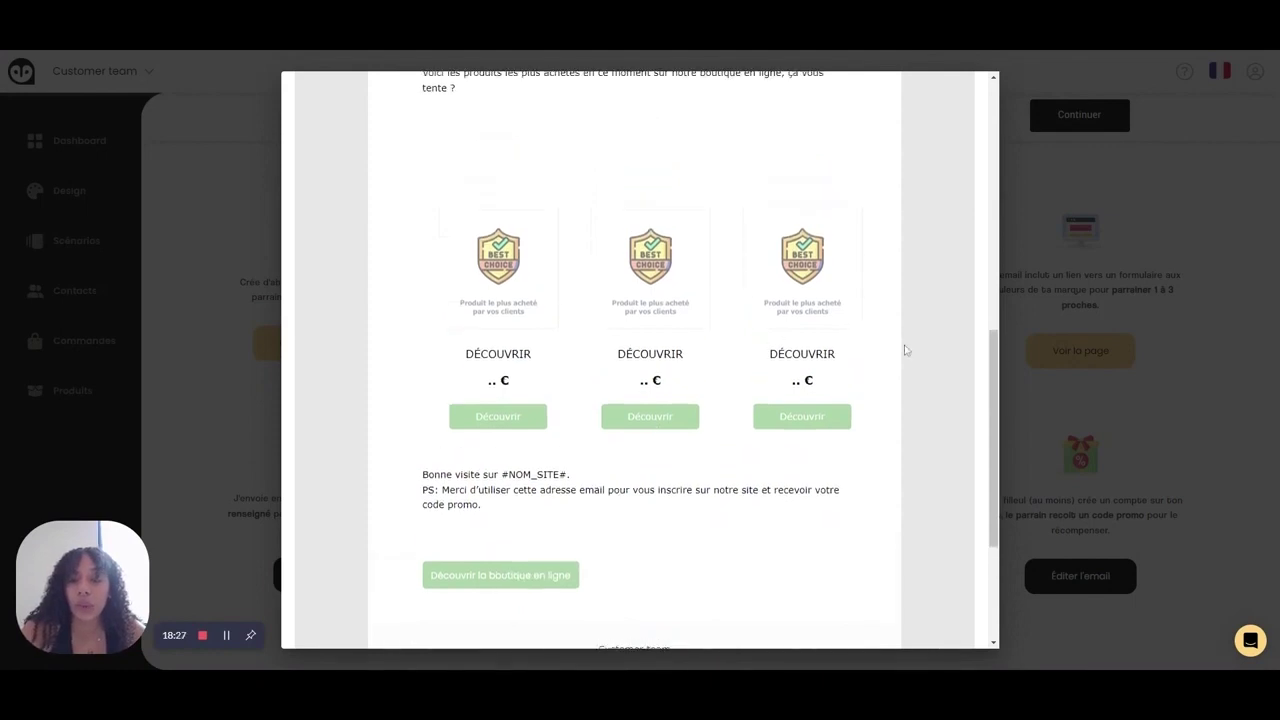
scroll(905, 351, "up", 1)
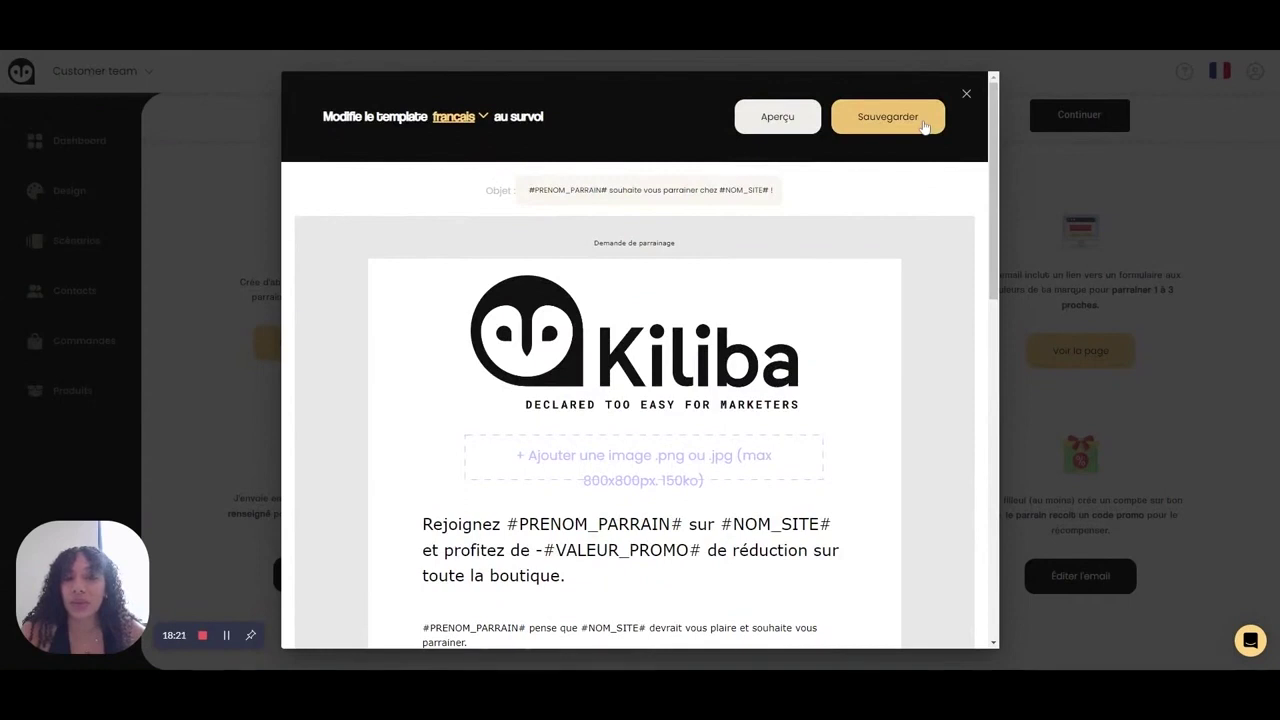
Step: Preview the invitation email in its desktop and mobile versions, and close the preview
left_click(777, 116)
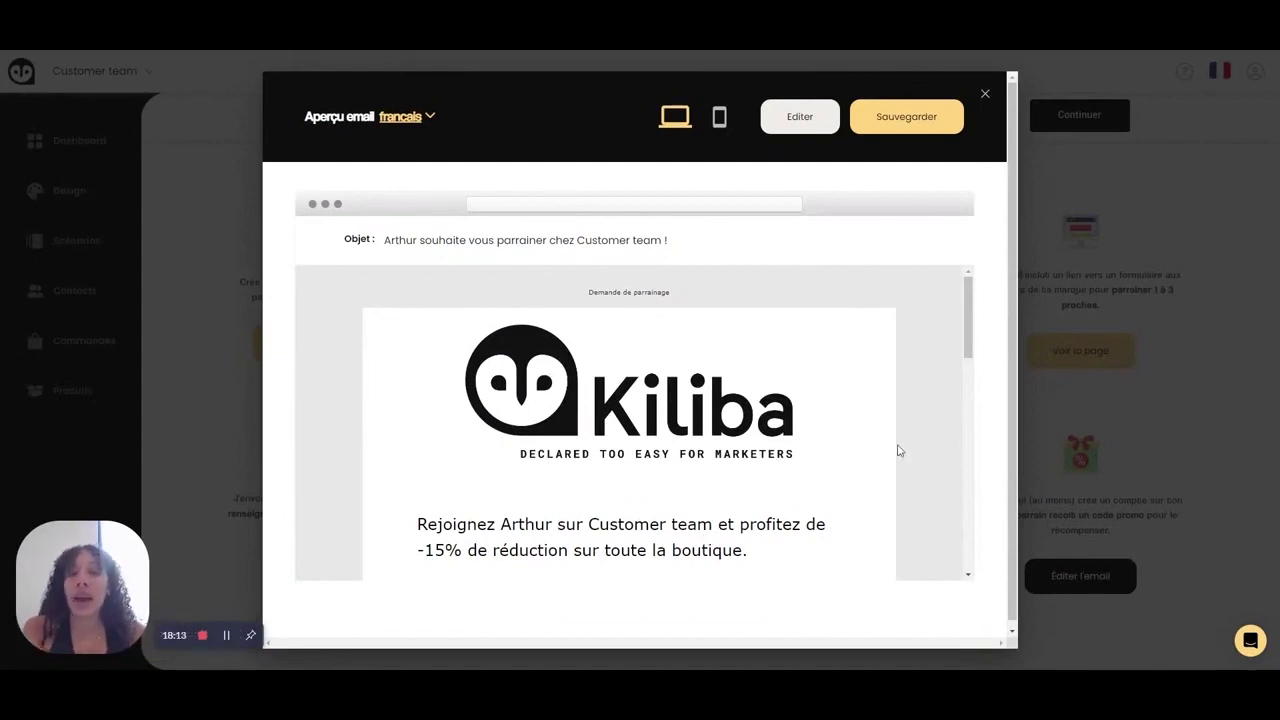
scroll(897, 450, "down", 1)
scroll(897, 450, "down", 8)
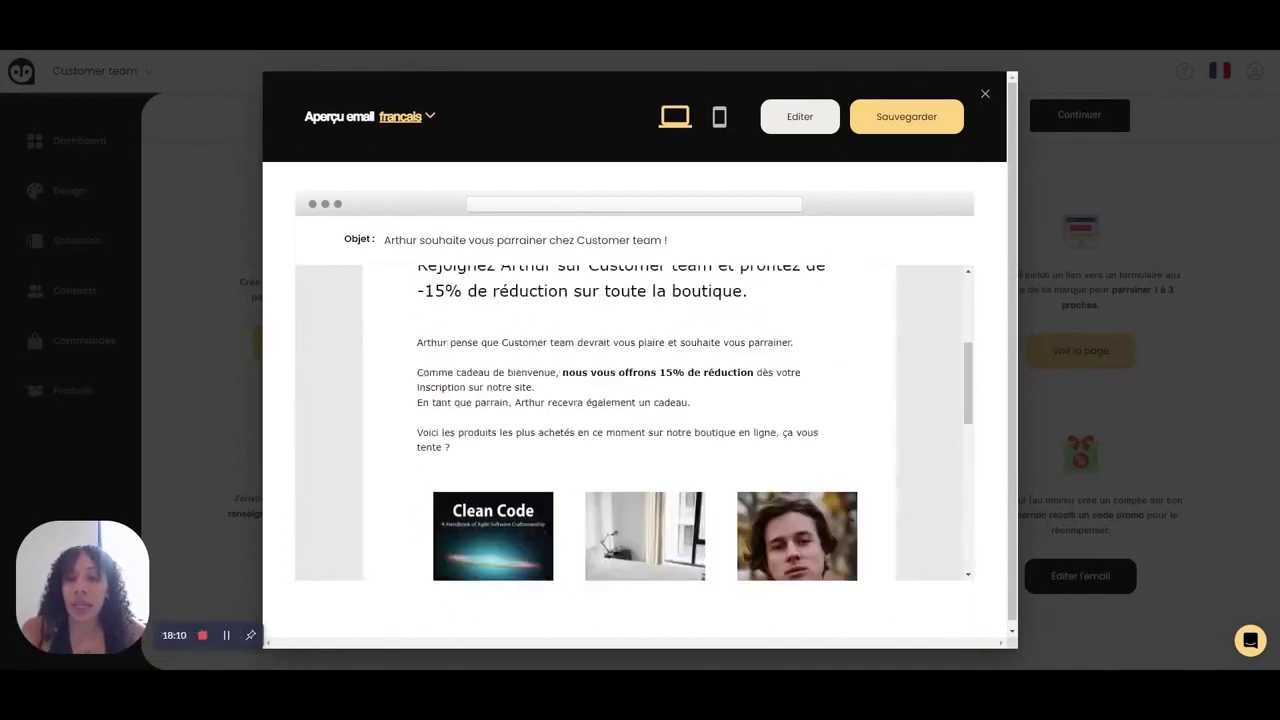
scroll(634, 420, "up", 5)
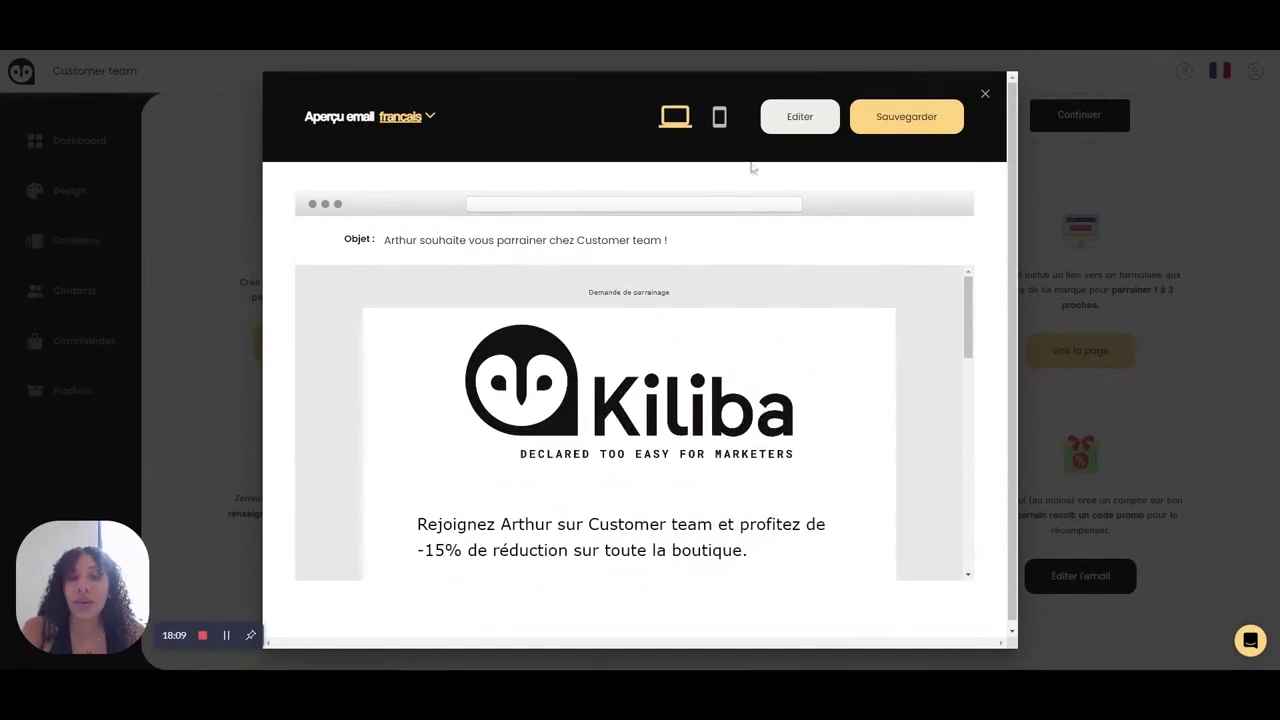
left_click(719, 117)
scroll(714, 383, "down", 2)
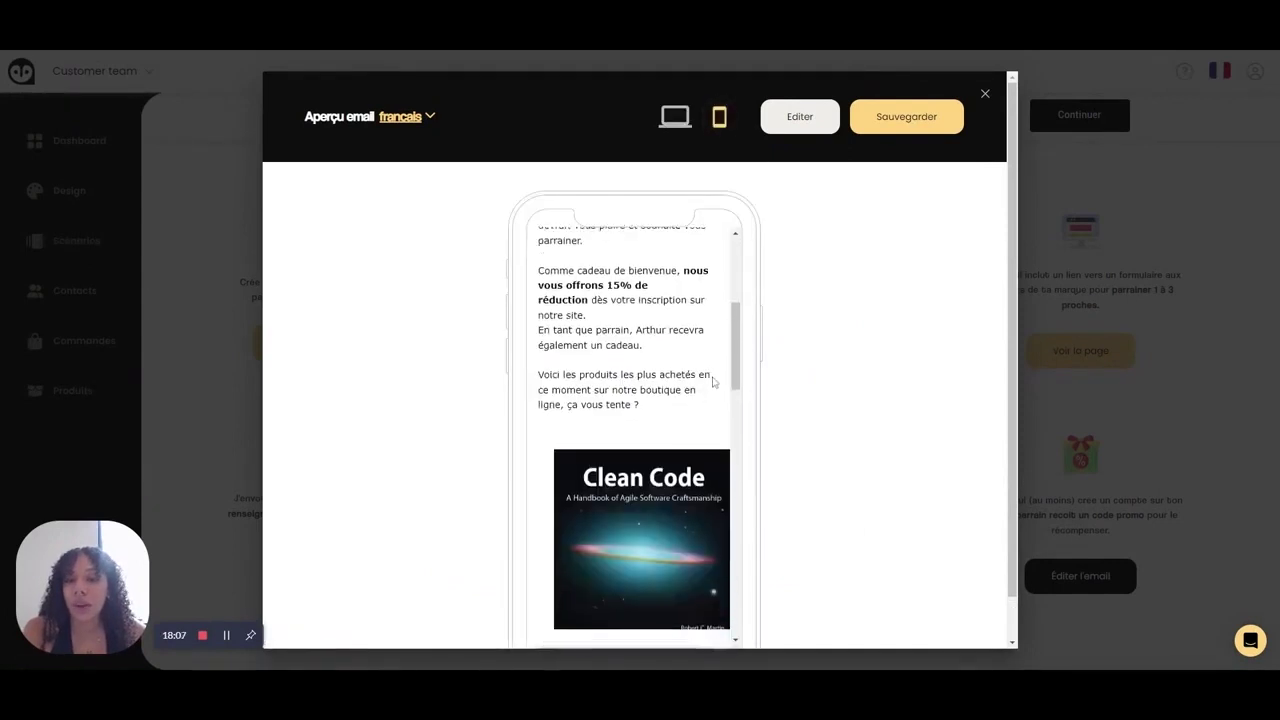
left_click(986, 95)
Step: Activate the Parrainage scenario and check its status among the customer behaviour scenarios
scroll(894, 289, "up", 5)
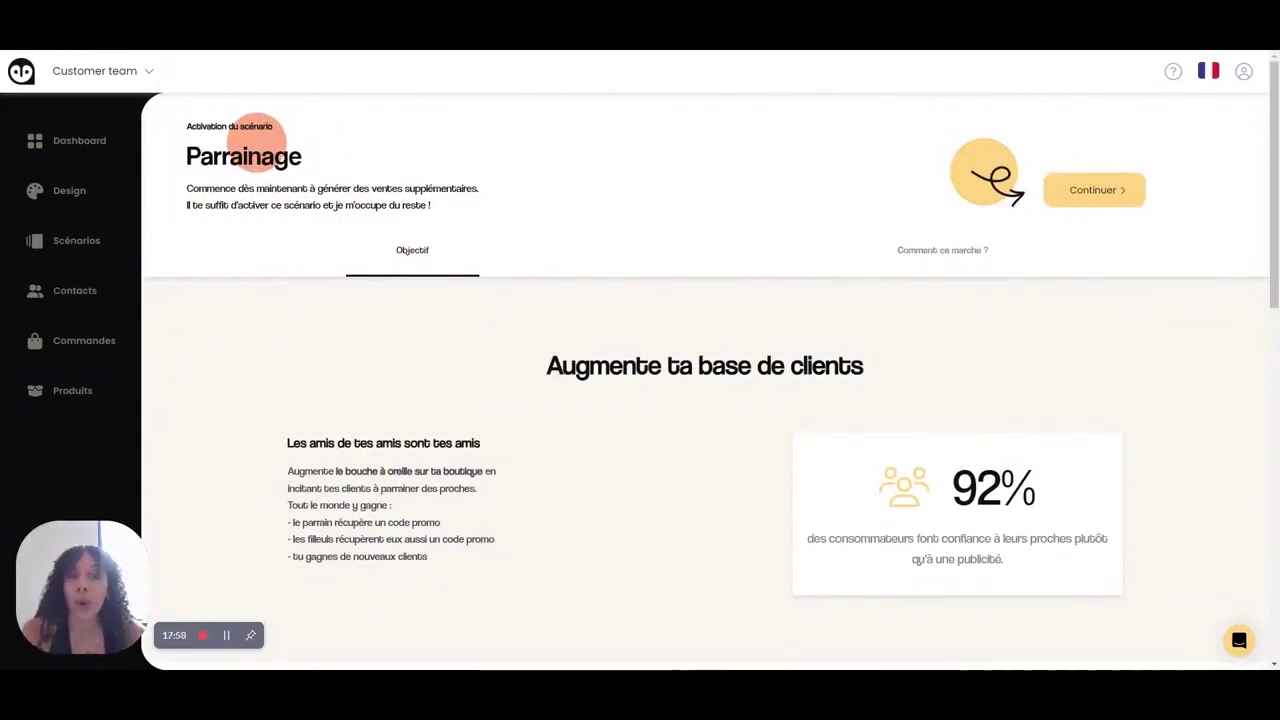
left_click(1072, 192)
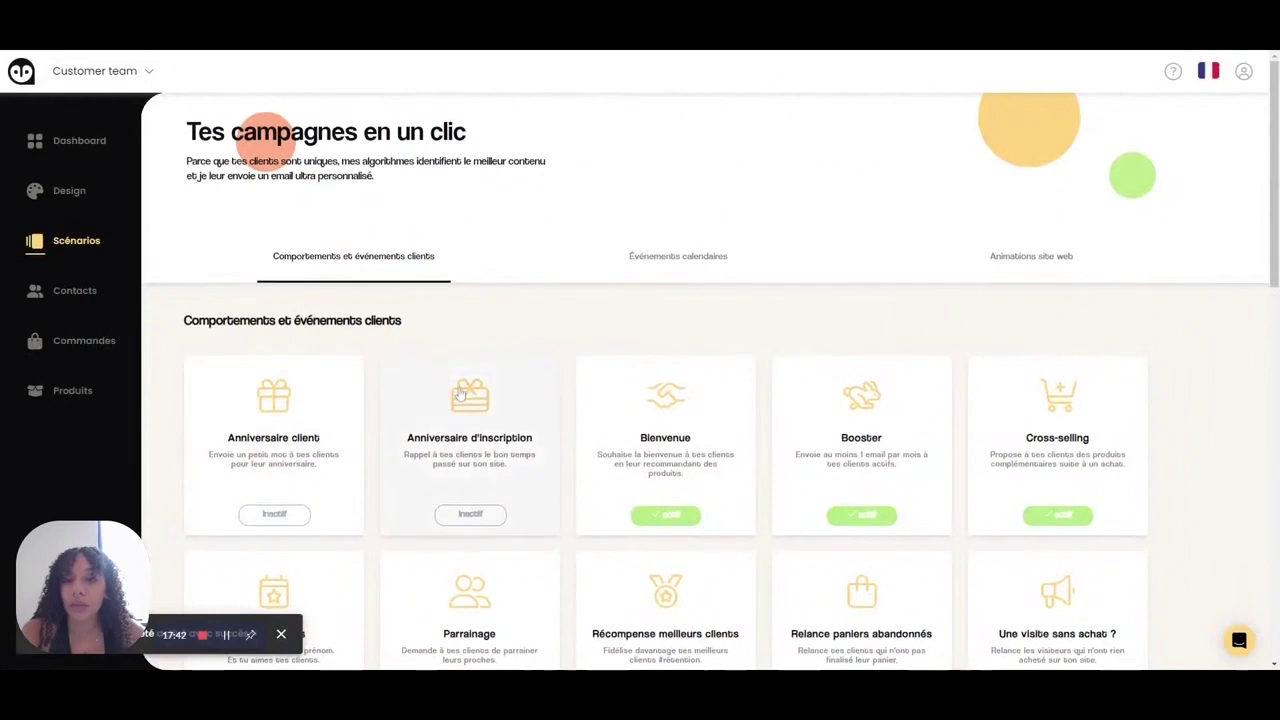
scroll(466, 350, "down", 3)
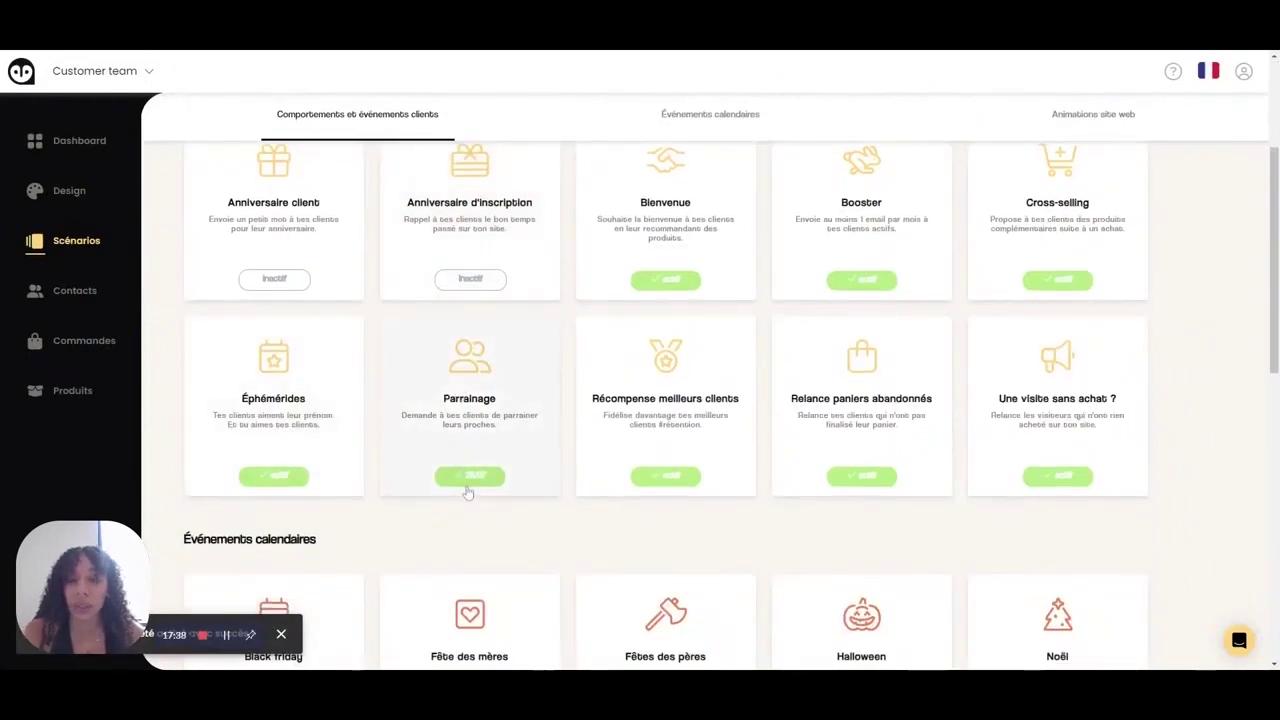
Step: Return to the dashboard, open the user profile, and examine the shop, profile, display and product recommendation settings
left_click(88, 150)
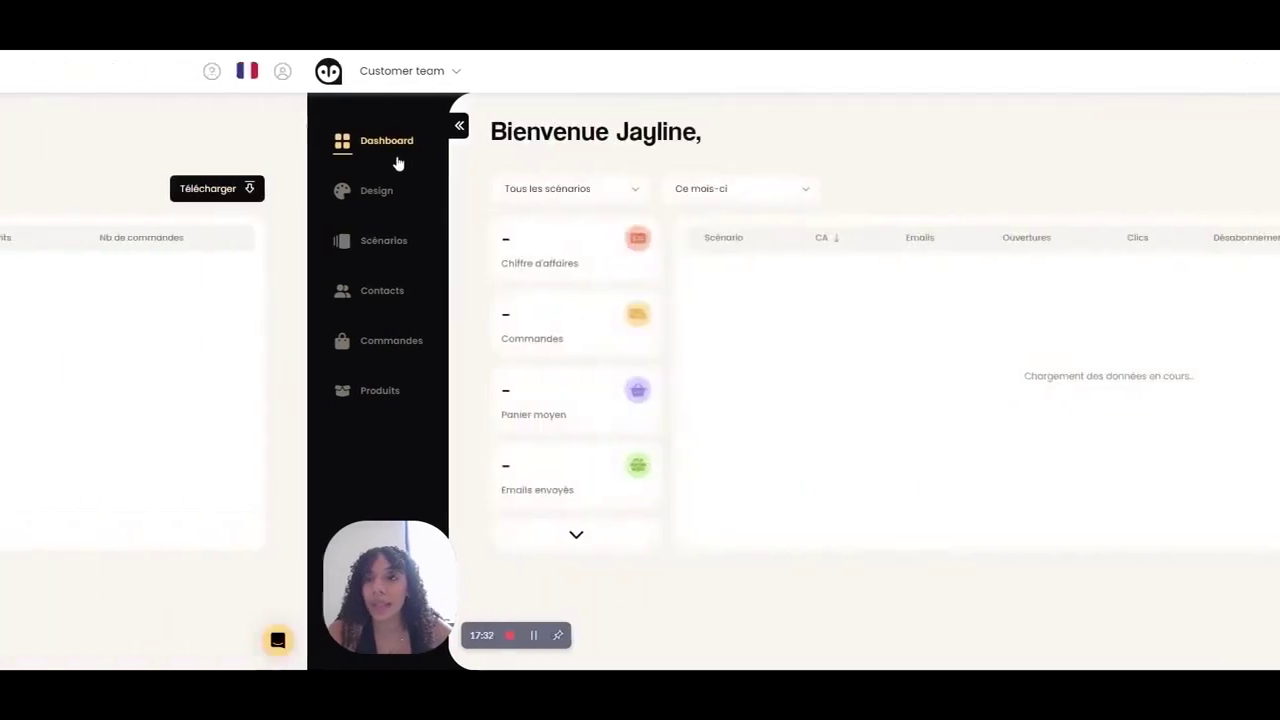
left_click(1256, 72)
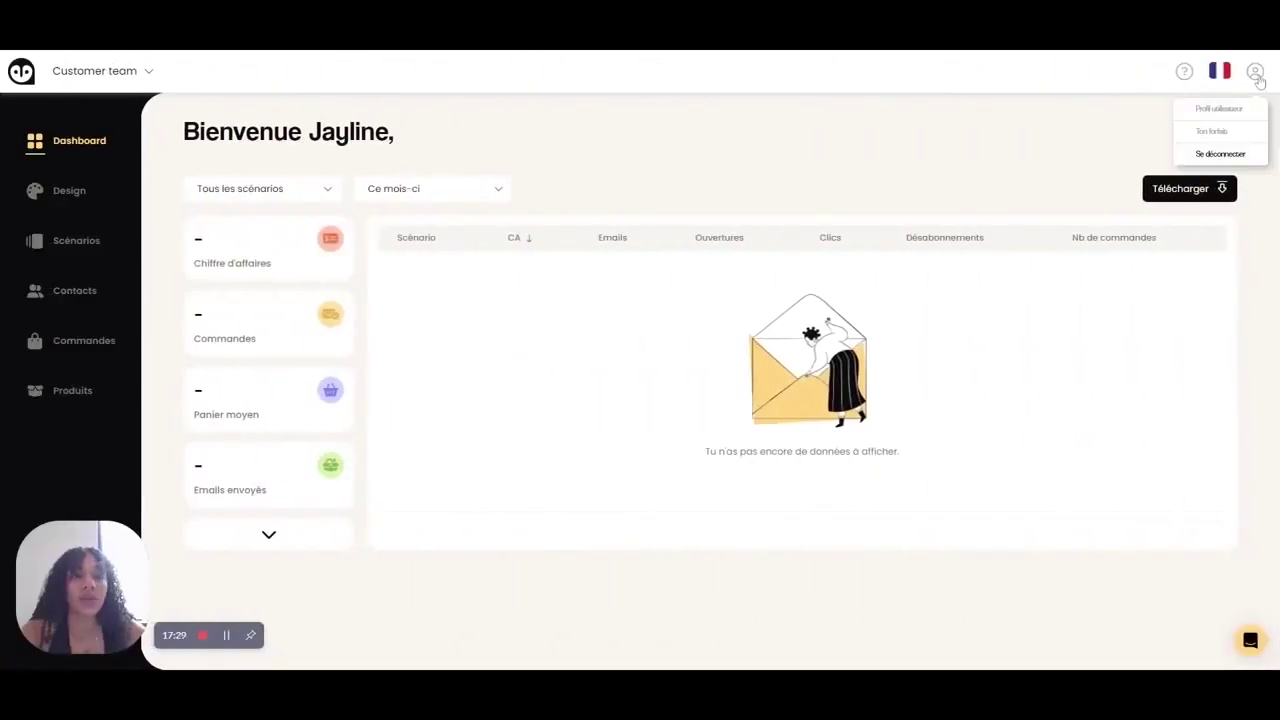
left_click(1250, 106)
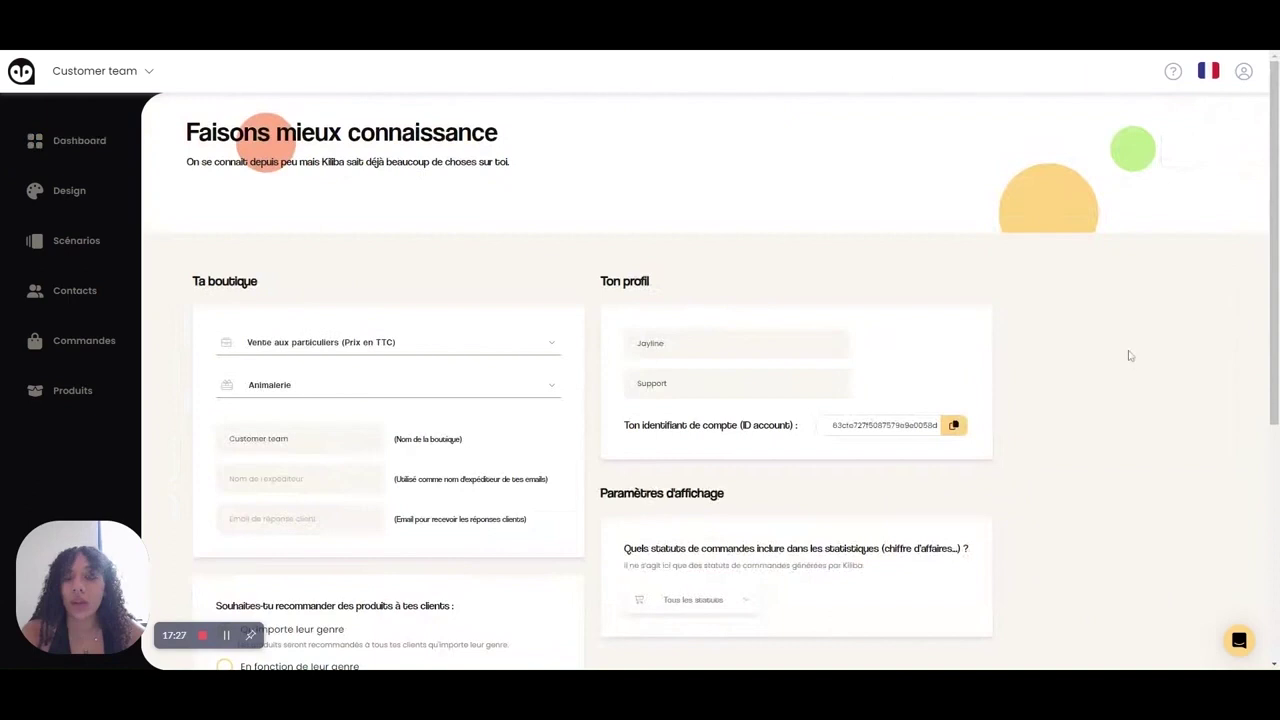
scroll(1131, 360, "down", 2)
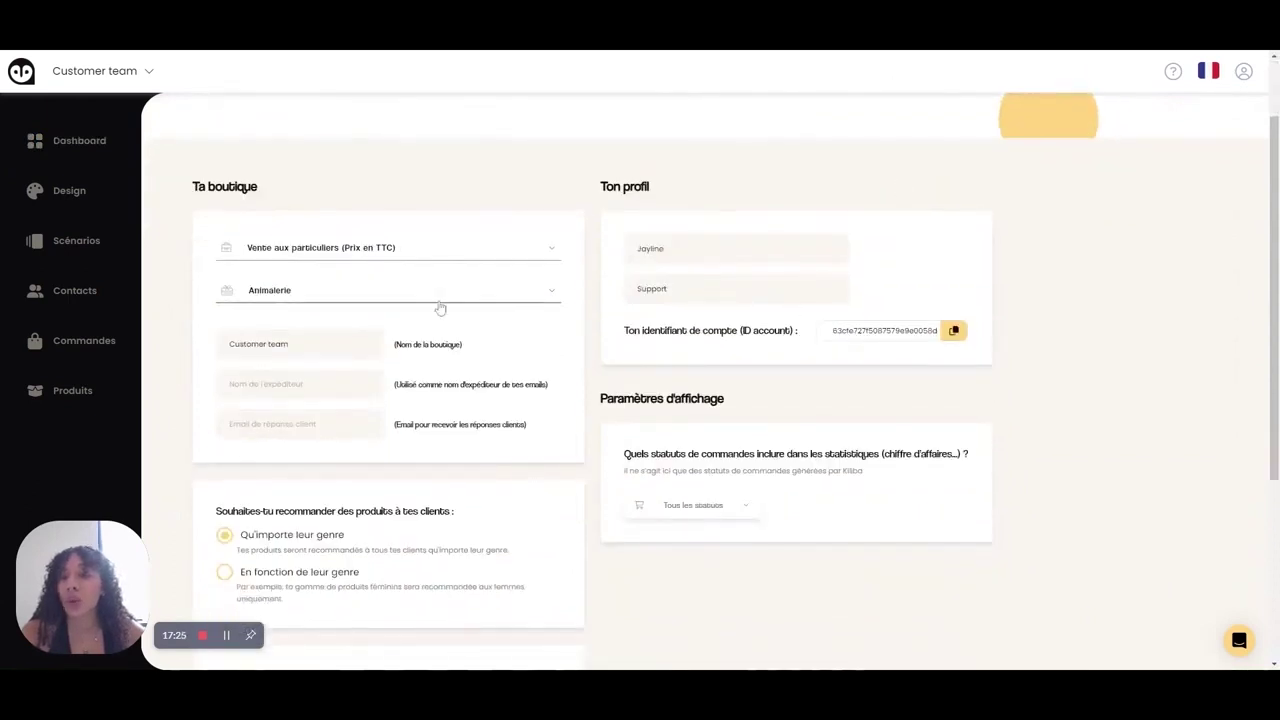
scroll(436, 480, "down", 5)
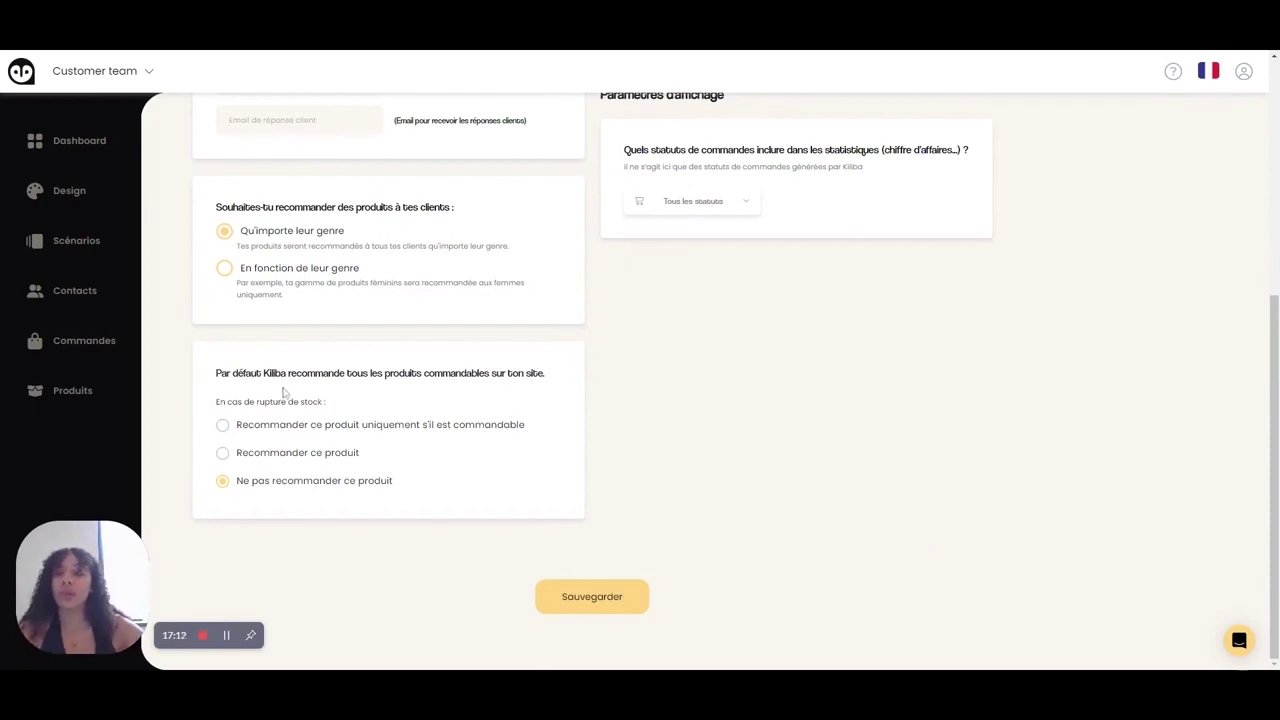
scroll(330, 390, "up", 1)
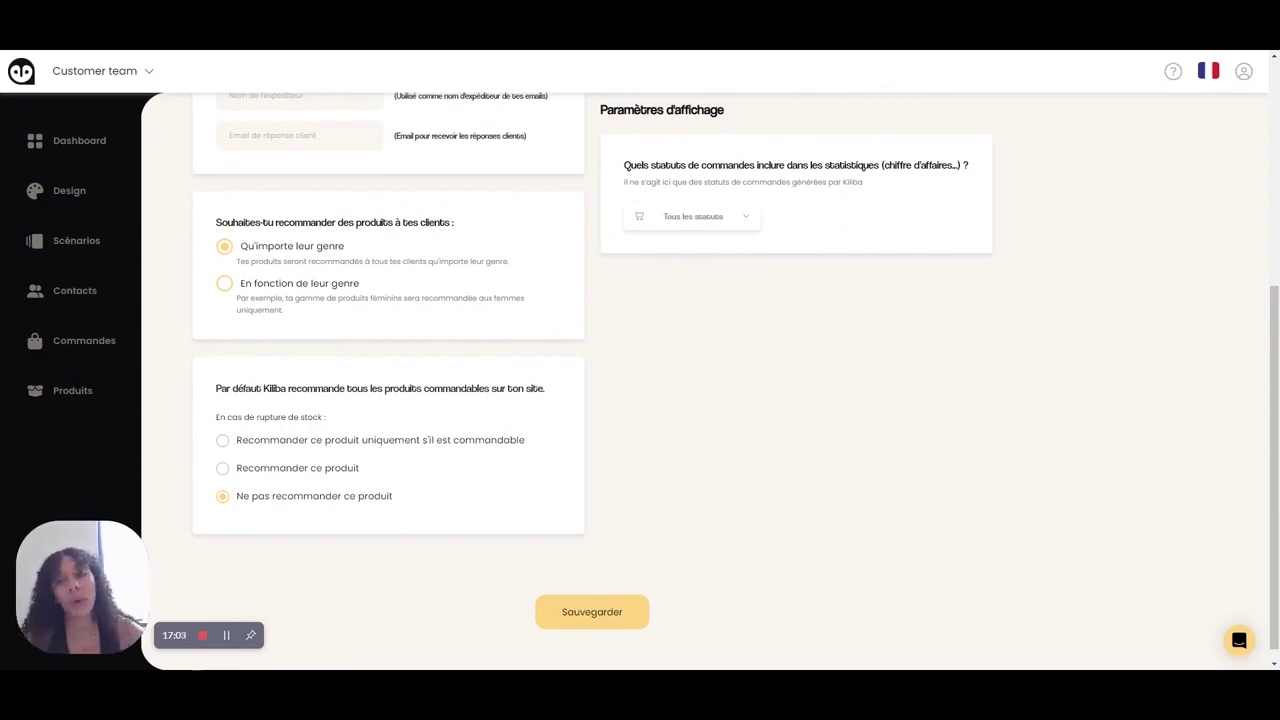
Step: Save the user profile settings and check the interface language selector
scroll(963, 360, "down", 1)
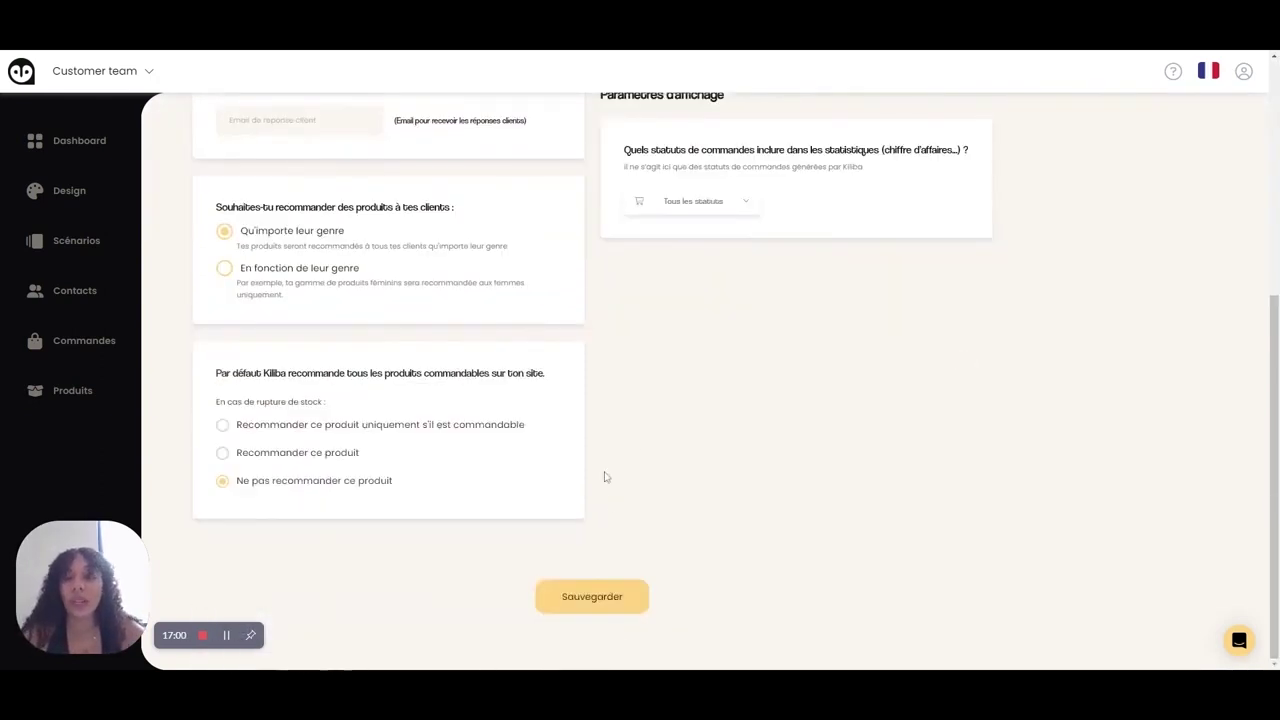
left_click(620, 597)
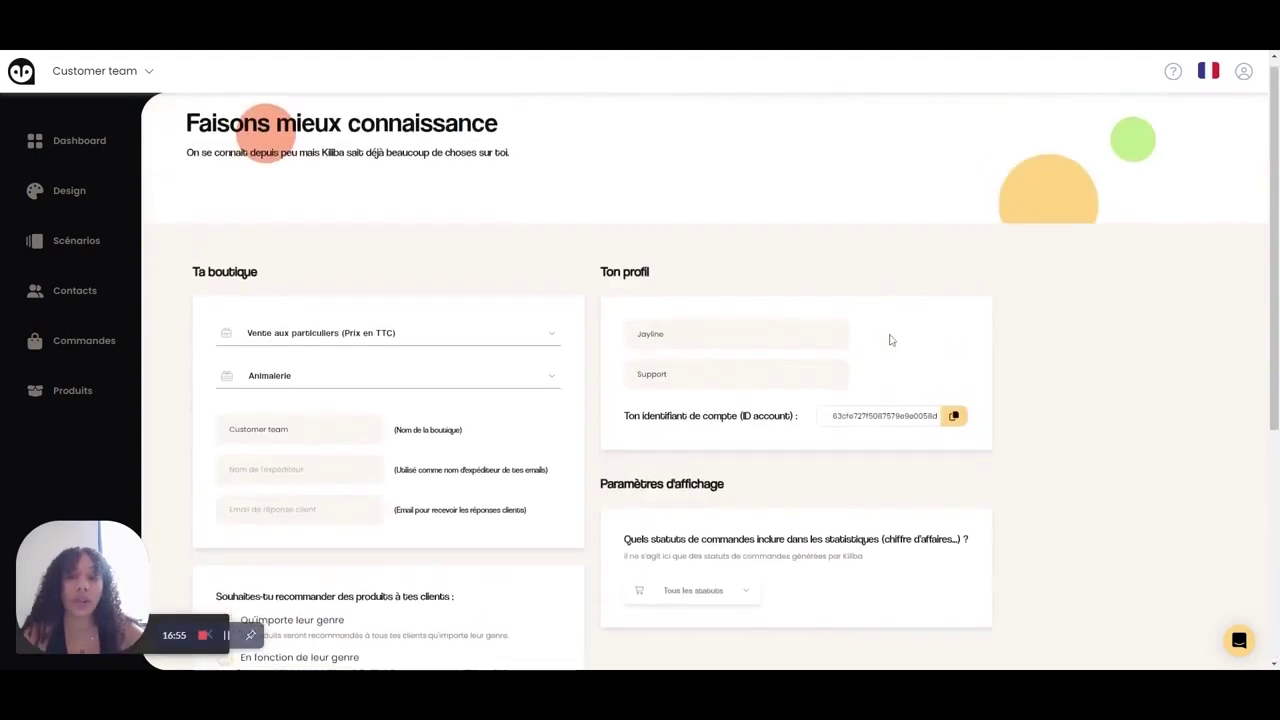
left_click(1212, 74)
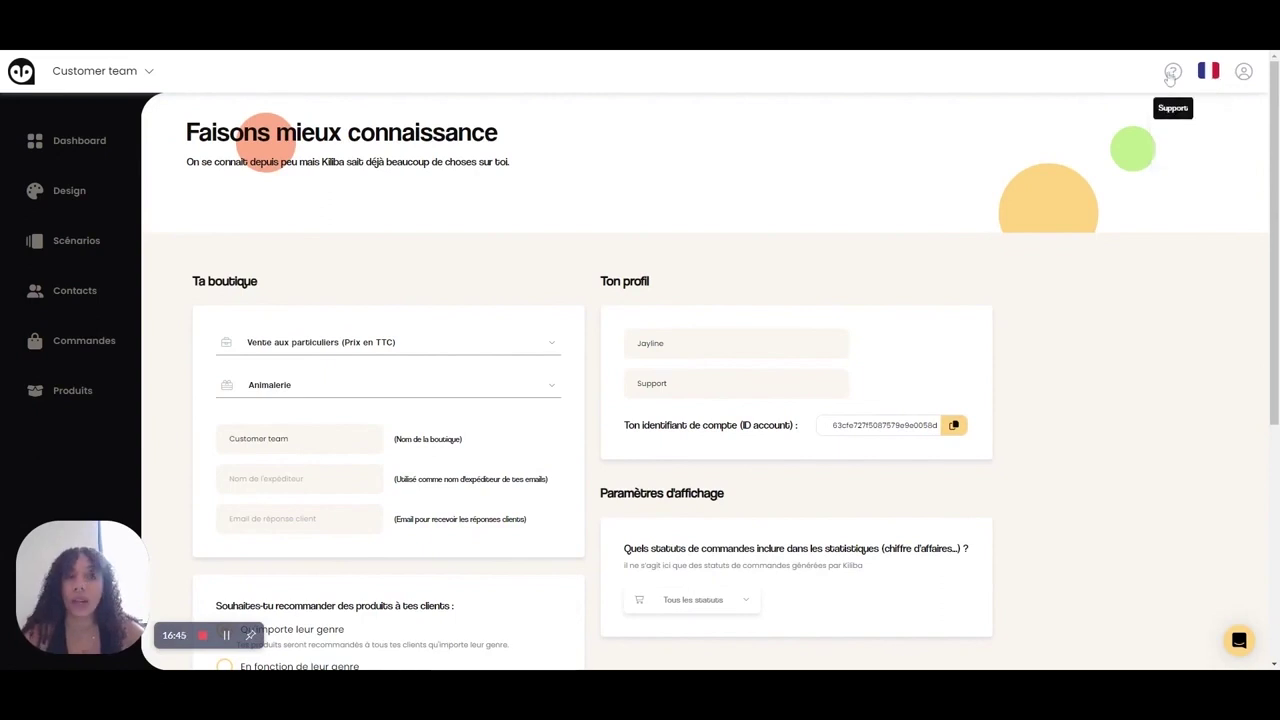
Step: Open the support help centre and look over its article collections
left_click(1170, 78)
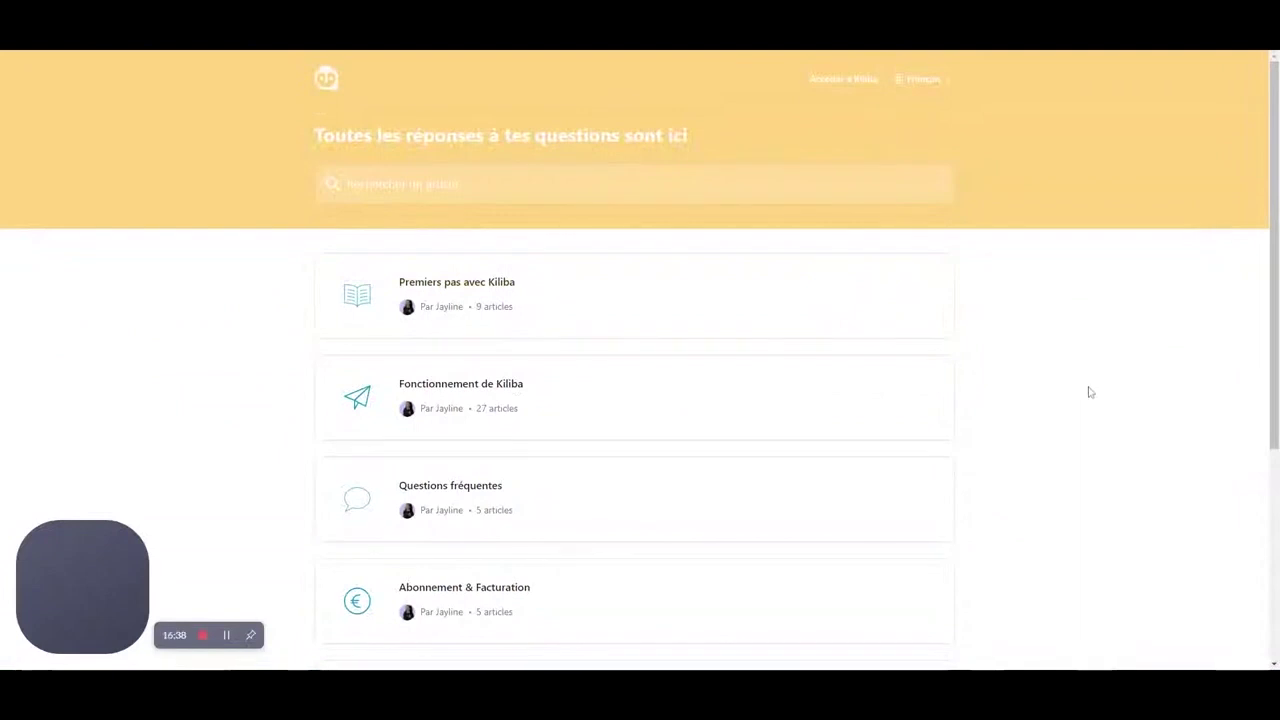
scroll(1086, 391, "down", 1)
scroll(1088, 392, "up", 1)
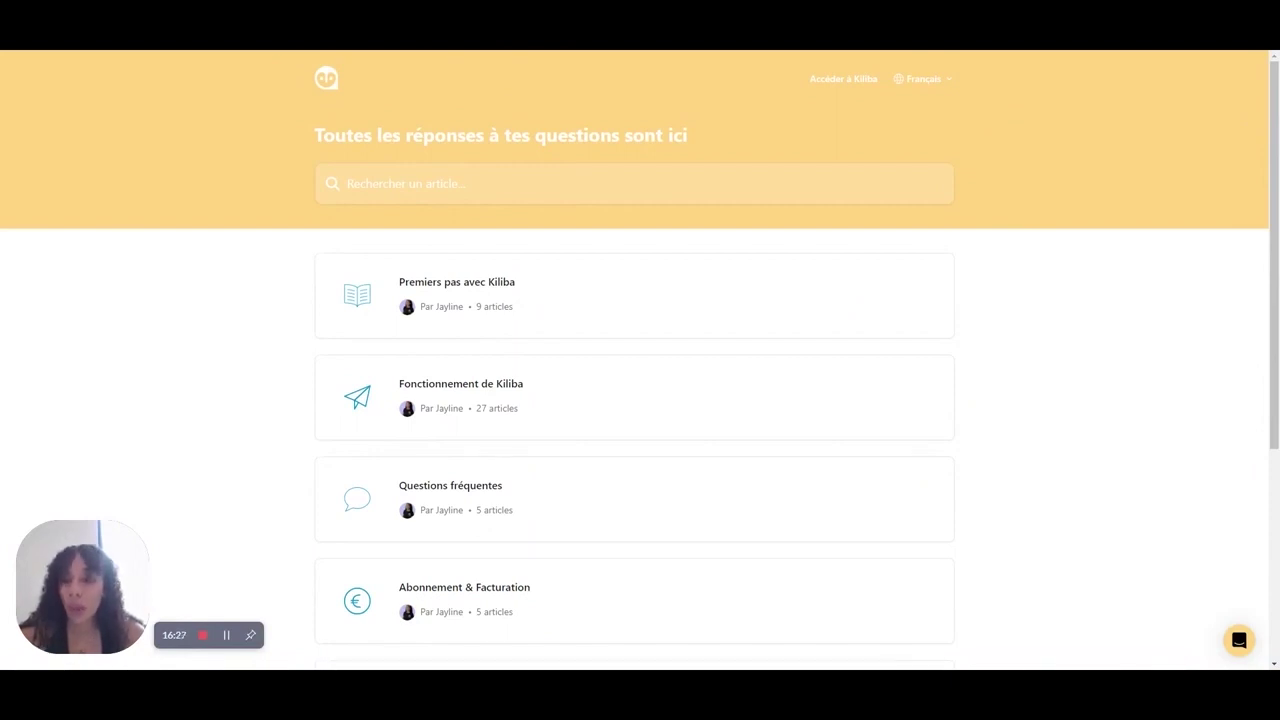
Step: Examine the articles and scenario guides in the "Fonctionnement de Kiliba" collection, and return to all collections
left_click(563, 428)
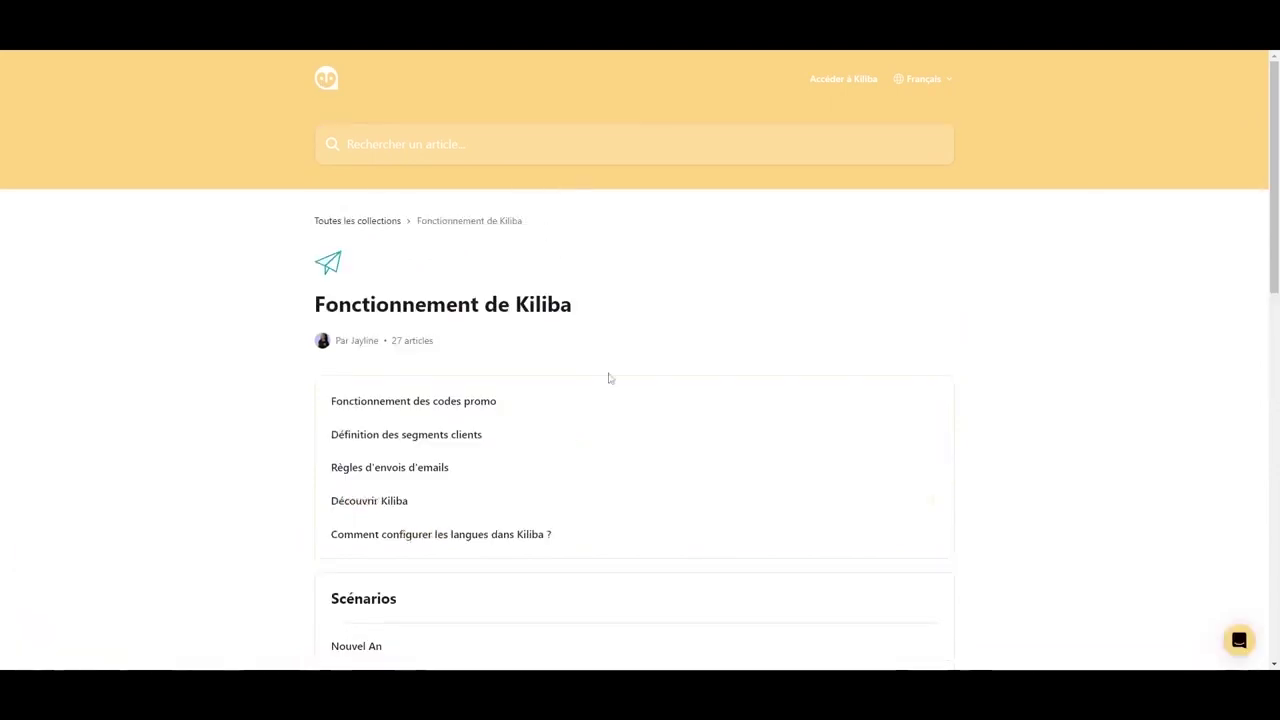
scroll(615, 395, "down", 3)
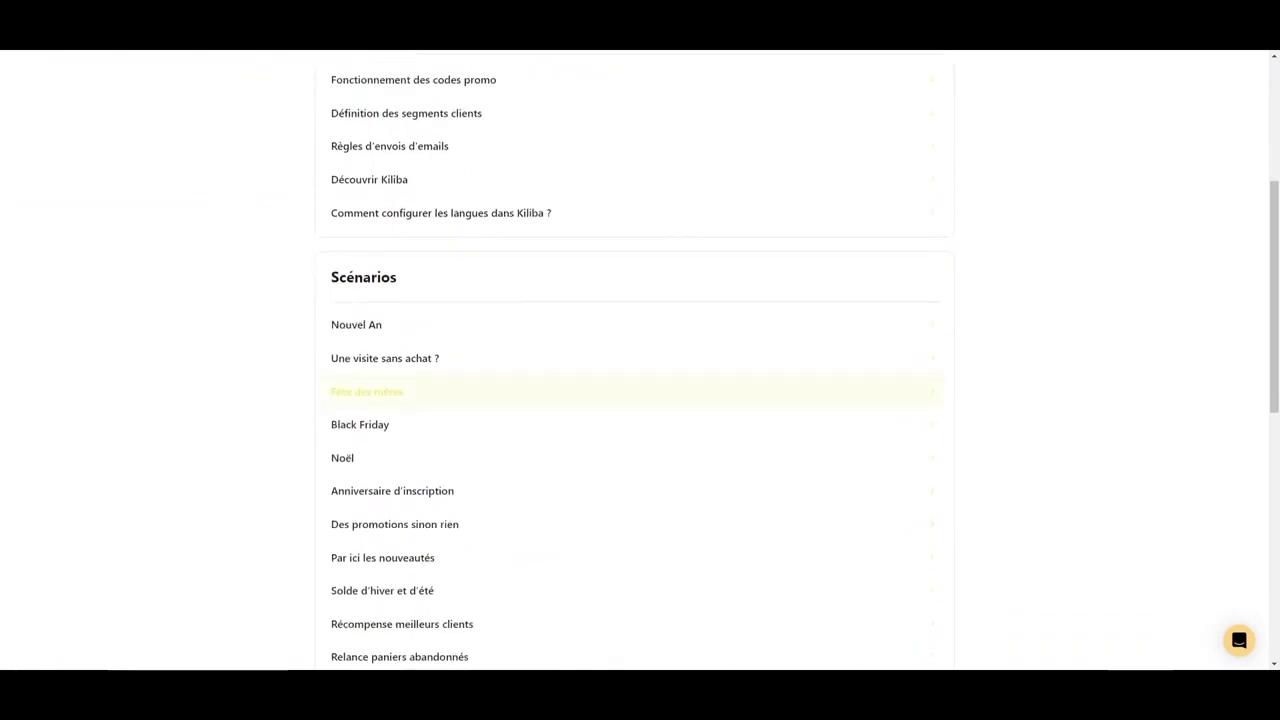
scroll(646, 469, "down", 3)
scroll(646, 469, "up", 6)
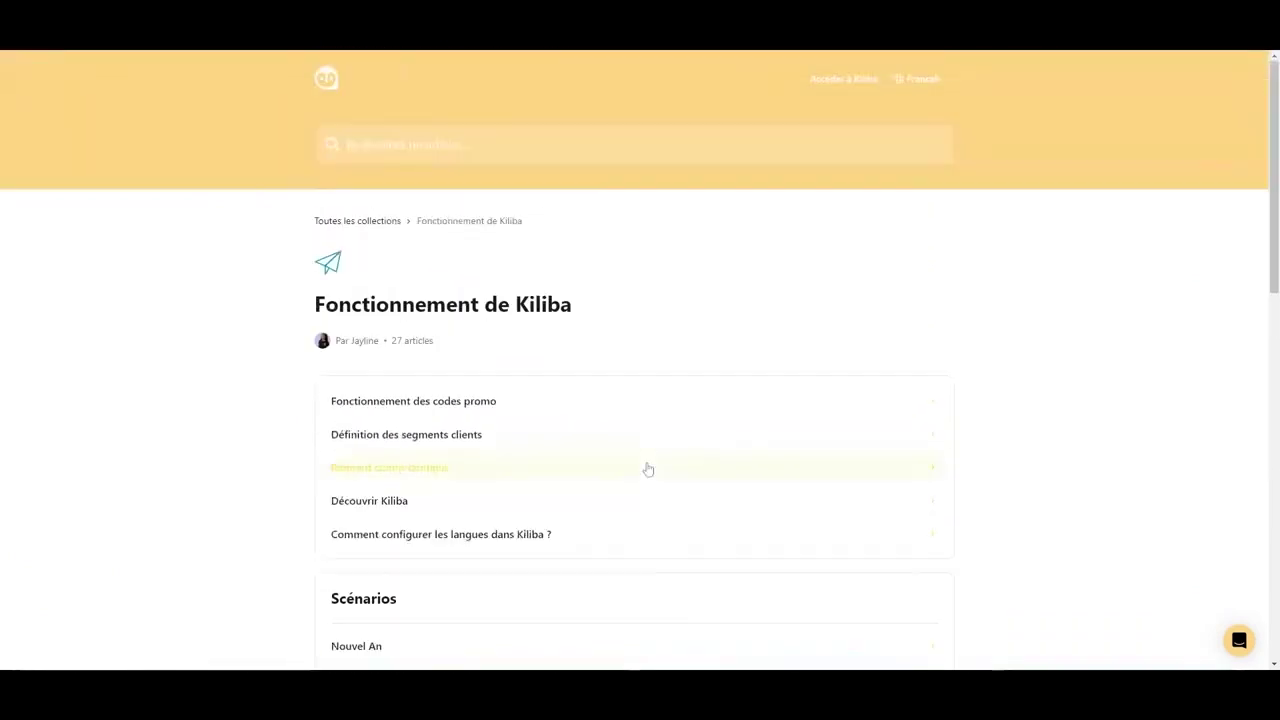
left_click(371, 221)
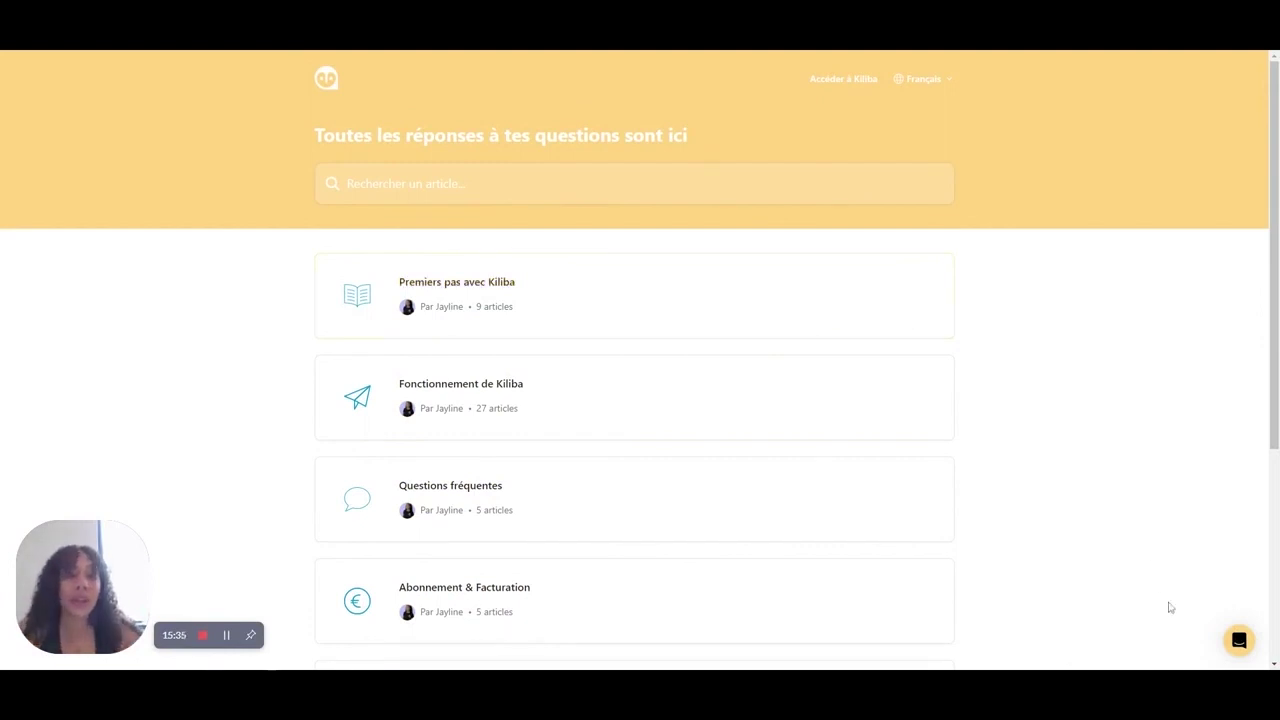
Step: Open the support chat to view its contact and answer-search options alongside the help collections
left_click(1239, 640)
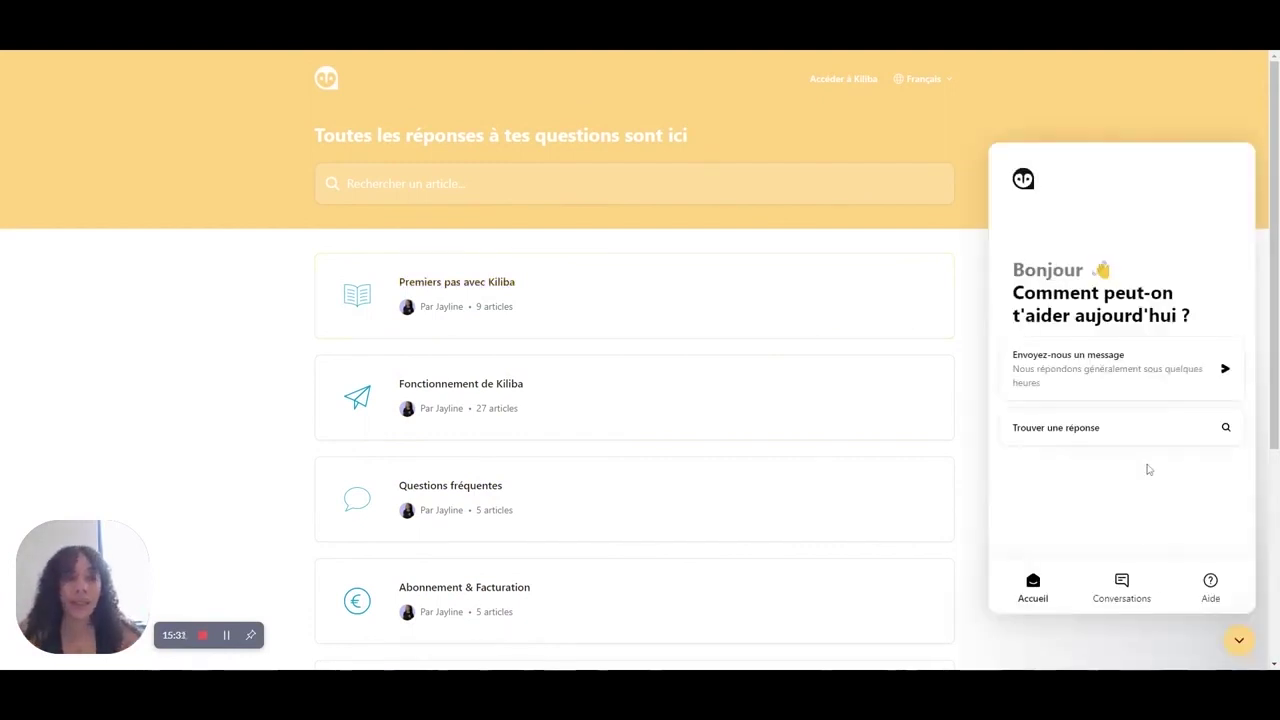
scroll(1147, 467, "down", 1)
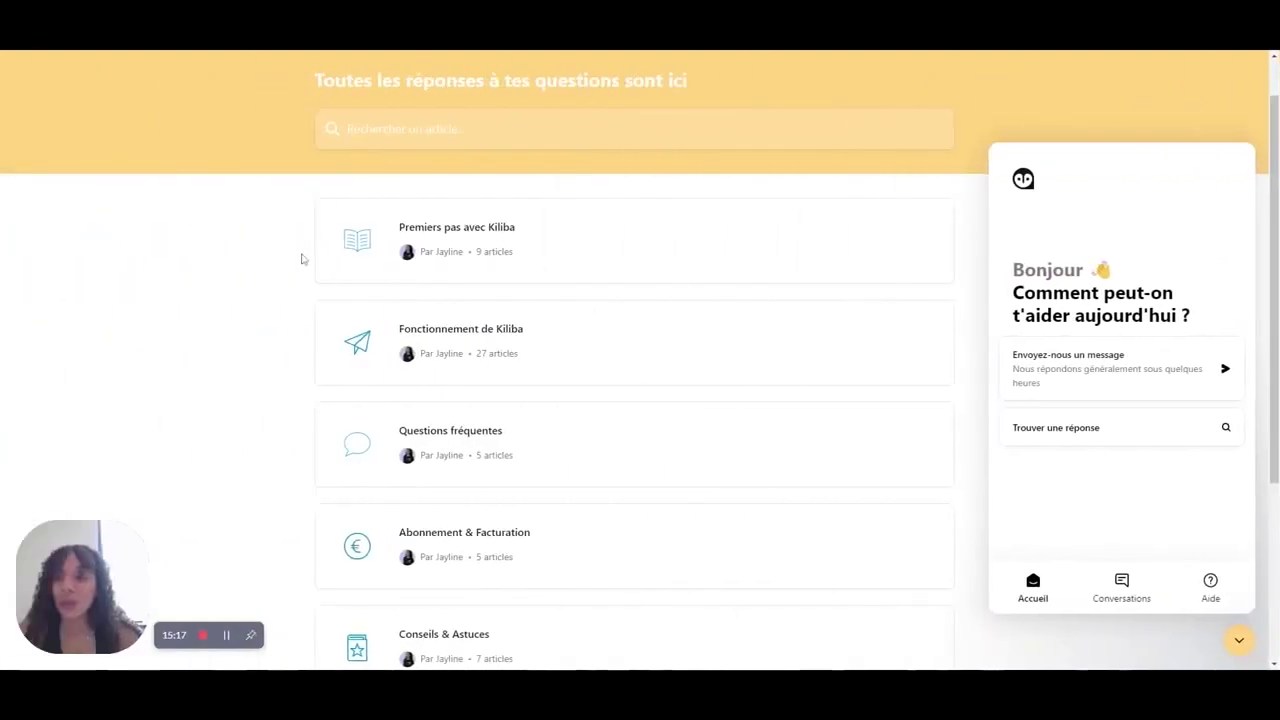
left_click(203, 636)
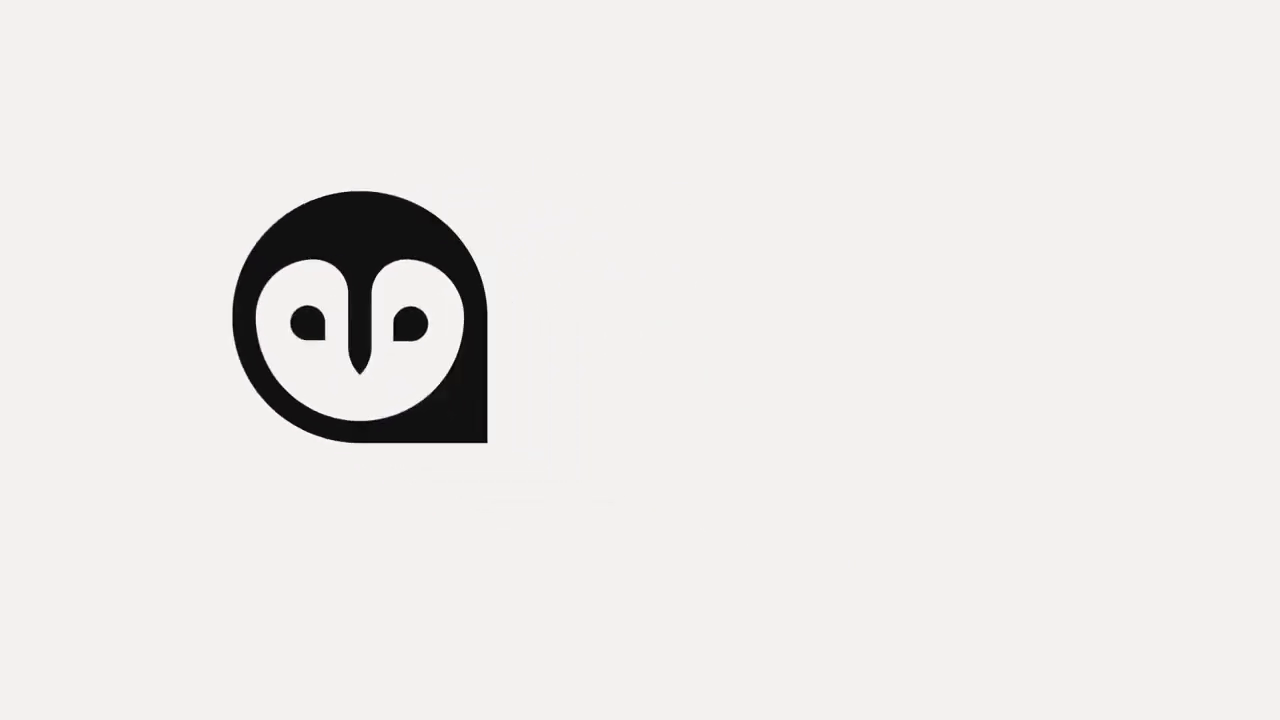